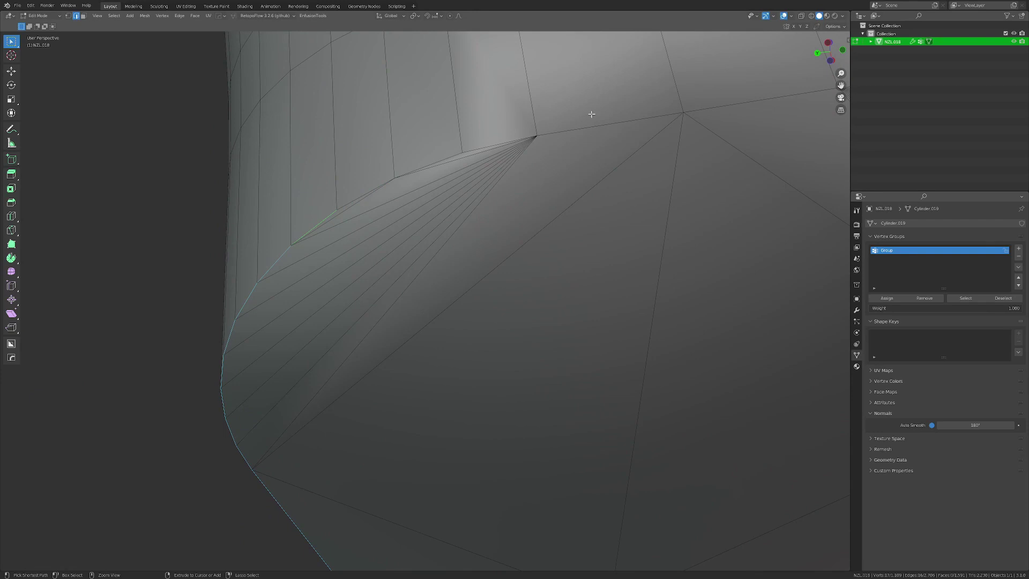
# Step: Mark the border of the flat underside face behind the trigger guard and the adjoining rear block edges as sharp, then check the shading
pyautogui.scroll(2, 545, 263)
pyautogui.moveTo(544, 260); pyautogui.dragTo(451, 315, button='middle')
pyautogui.scroll(5, 320, 273)
pyautogui.press('c')
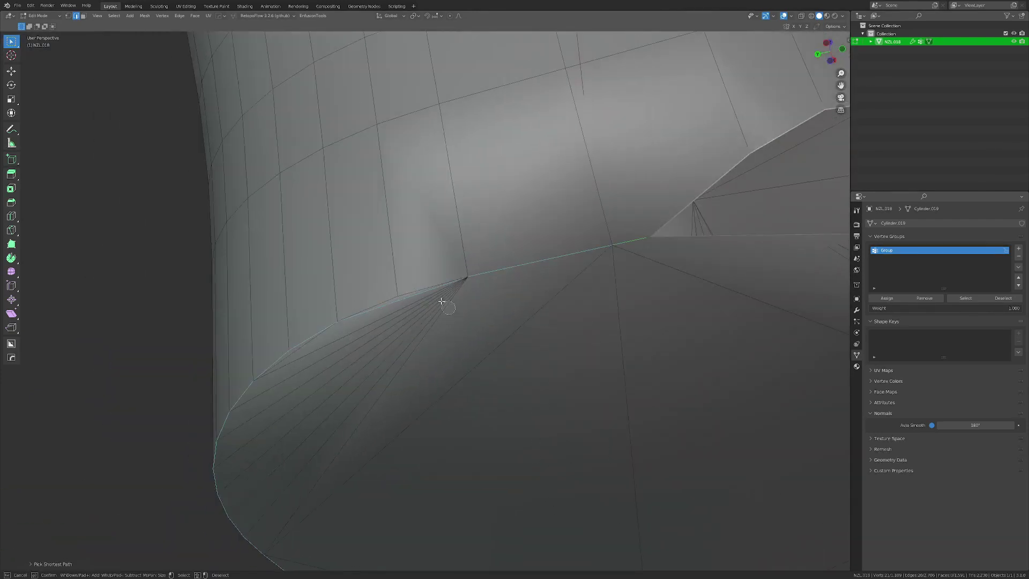
pyautogui.keyDown('shift'); pyautogui.moveTo(745, 228); pyautogui.dragTo(471, 298, button='middle'); pyautogui.keyUp('shift')
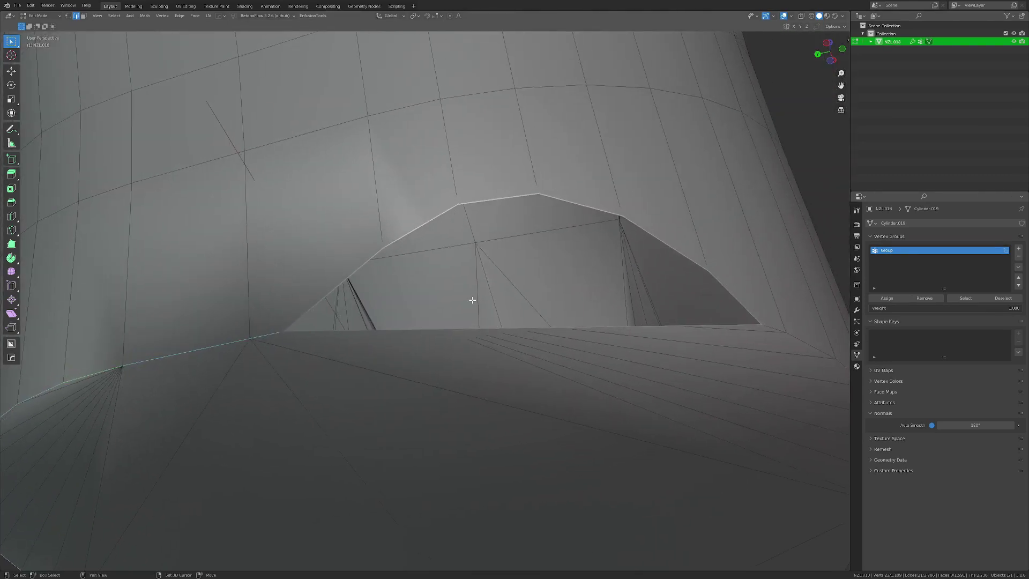
pyautogui.scroll(-2, 473, 302)
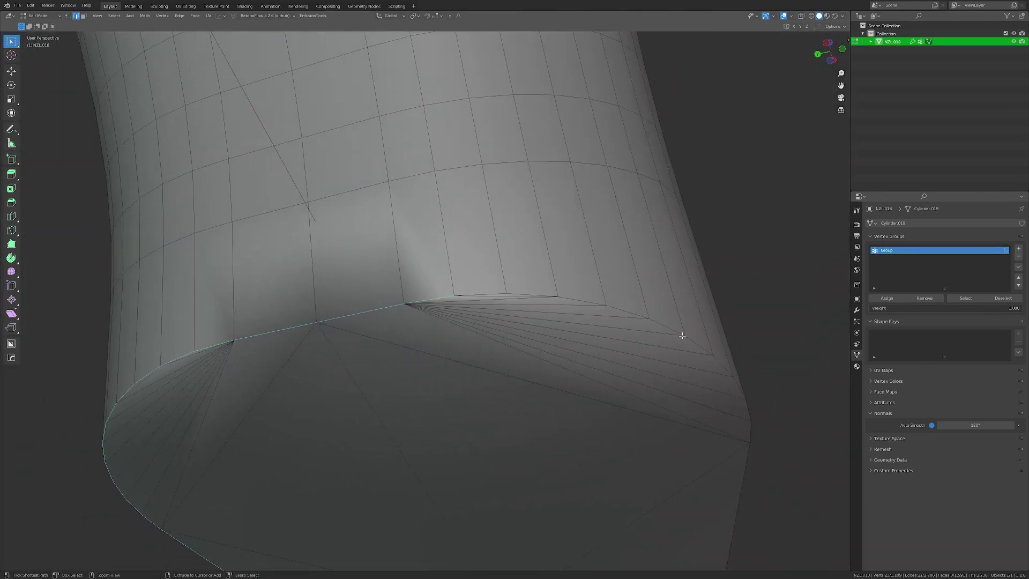
pyautogui.moveTo(693, 349); pyautogui.dragTo(647, 335, button='middle')
pyautogui.keyDown('shift'); pyautogui.moveTo(202, 202); pyautogui.dragTo(359, 267, button='middle'); pyautogui.keyUp('shift')
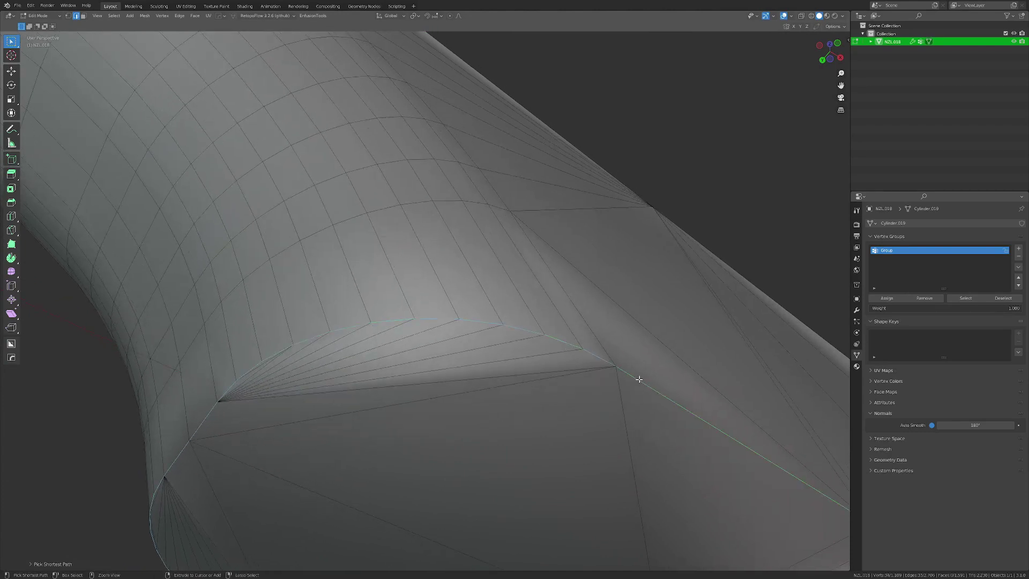
pyautogui.scroll(-4, 639, 379)
pyautogui.keyDown('shift'); pyautogui.moveTo(638, 380); pyautogui.dragTo(565, 348, button='middle'); pyautogui.keyUp('shift')
pyautogui.scroll(1, 563, 354)
pyautogui.keyDown('ctrl'); pyautogui.click(542, 448); pyautogui.keyUp('ctrl')
pyautogui.scroll(-1, 542, 456)
pyautogui.keyDown('shift'); pyautogui.moveTo(543, 476); pyautogui.dragTo(541, 392, button='middle'); pyautogui.keyUp('shift')
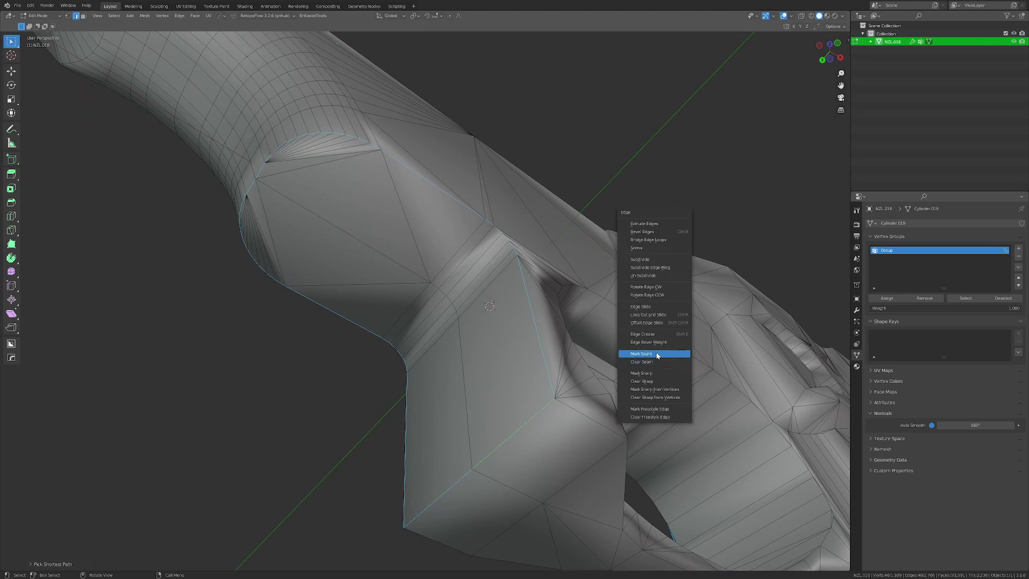
pyautogui.click(654, 376)
pyautogui.scroll(-4, 457, 212)
pyautogui.moveTo(457, 211); pyautogui.dragTo(406, 363, button='middle')
pyautogui.press('Tab')
pyautogui.scroll(3, 449, 320)
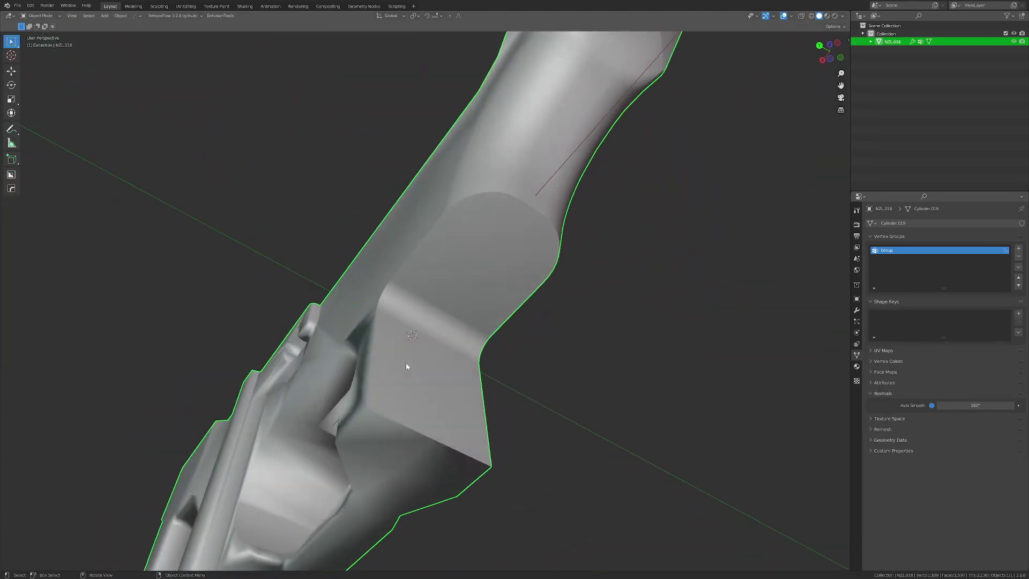
pyautogui.press('Tab')
# Step: Mark the edges bordering the trigger guard's lower side face as sharp, including the short cross edges near its corners
pyautogui.scroll(-2, 442, 321)
pyautogui.keyDown('shift'); pyautogui.moveTo(443, 279); pyautogui.dragTo(540, 179, button='middle'); pyautogui.keyUp('shift')
pyautogui.moveTo(505, 349); pyautogui.dragTo(572, 317, button='middle')
pyautogui.scroll(1, 572, 317)
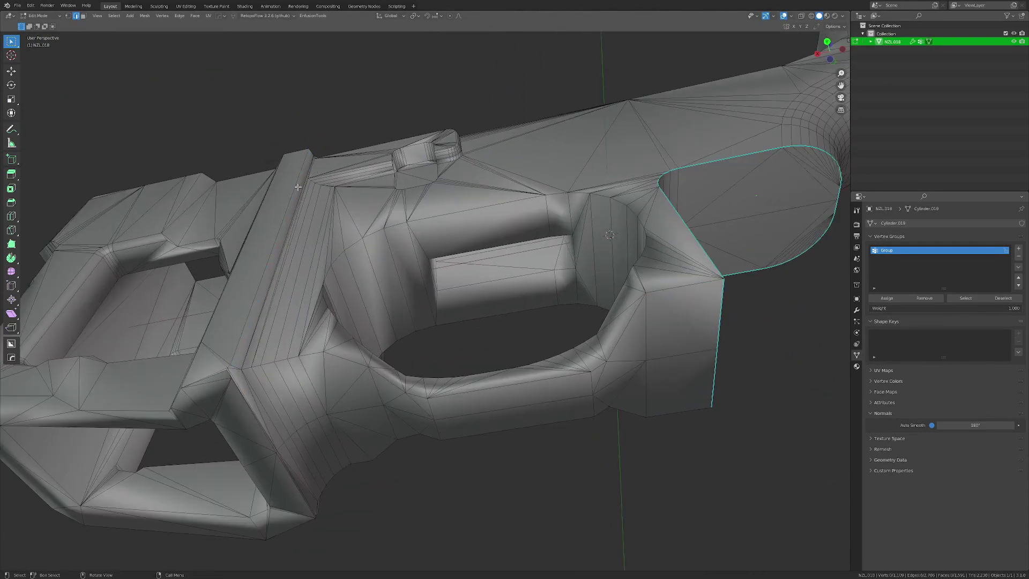
pyautogui.keyDown('ctrl'); pyautogui.click(486, 388); pyautogui.keyUp('ctrl')
pyautogui.moveTo(336, 356); pyautogui.dragTo(438, 374, button='middle')
pyautogui.scroll(3, 368, 303)
pyautogui.moveTo(435, 457); pyautogui.dragTo(346, 338, button='middle')
pyautogui.moveTo(300, 393); pyautogui.dragTo(439, 392, button='middle')
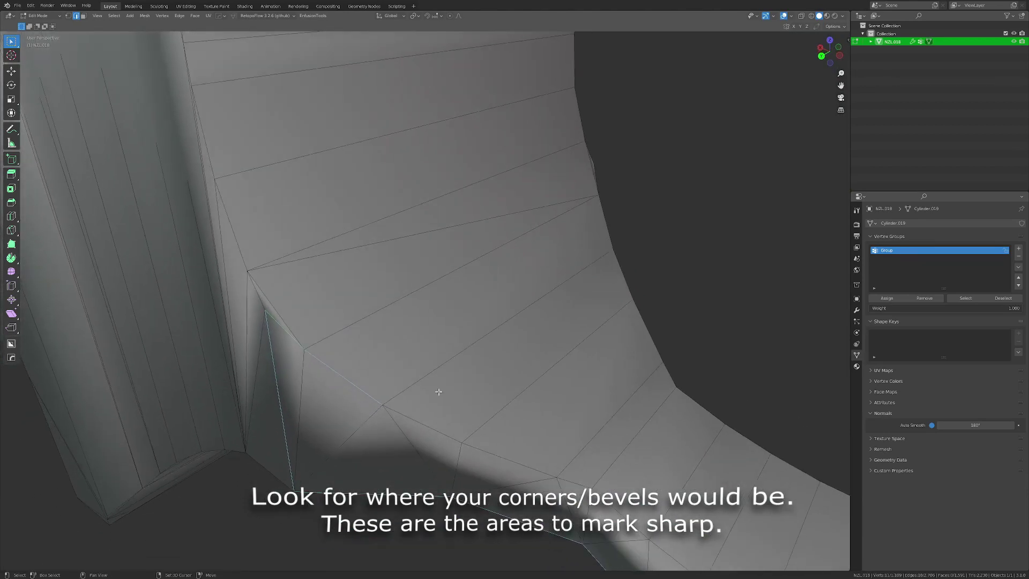
pyautogui.moveTo(486, 436); pyautogui.dragTo(598, 369, button='middle')
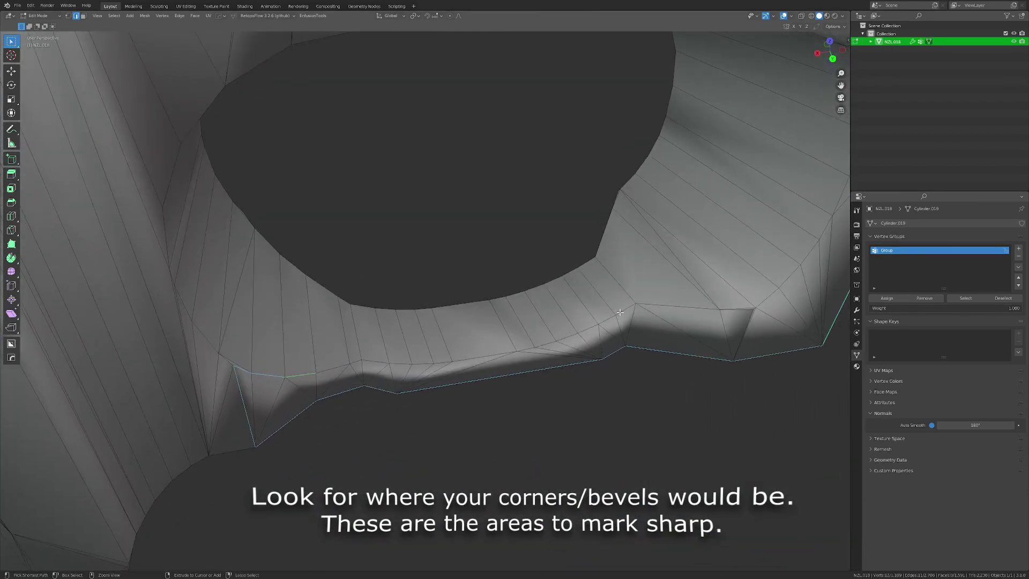
pyautogui.moveTo(744, 307); pyautogui.dragTo(581, 368, button='middle')
pyautogui.scroll(3, 423, 352)
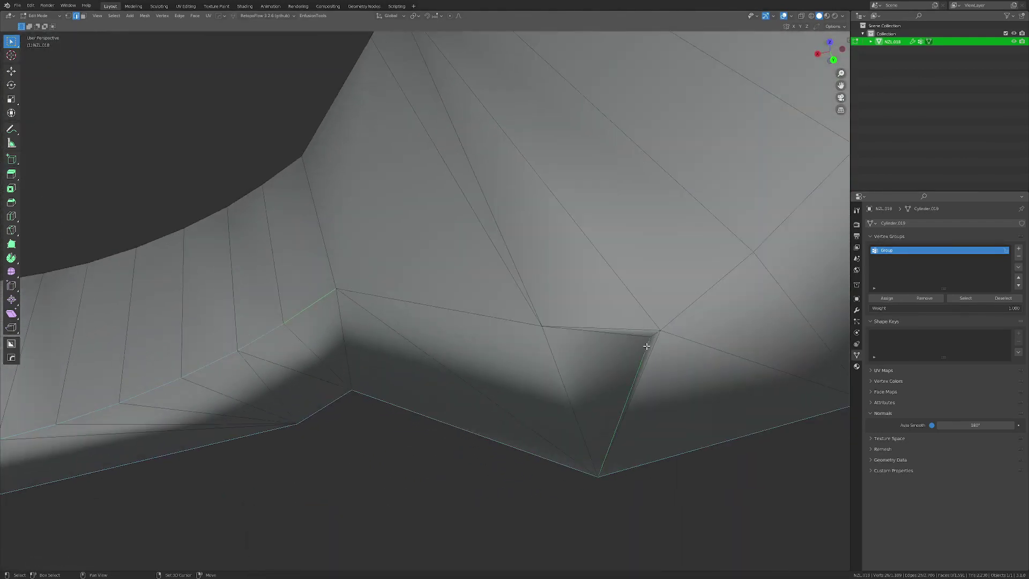
pyautogui.click(596, 297)
pyautogui.moveTo(596, 296); pyautogui.dragTo(370, 341, button='middle')
pyautogui.hotkey('alt', 'a')
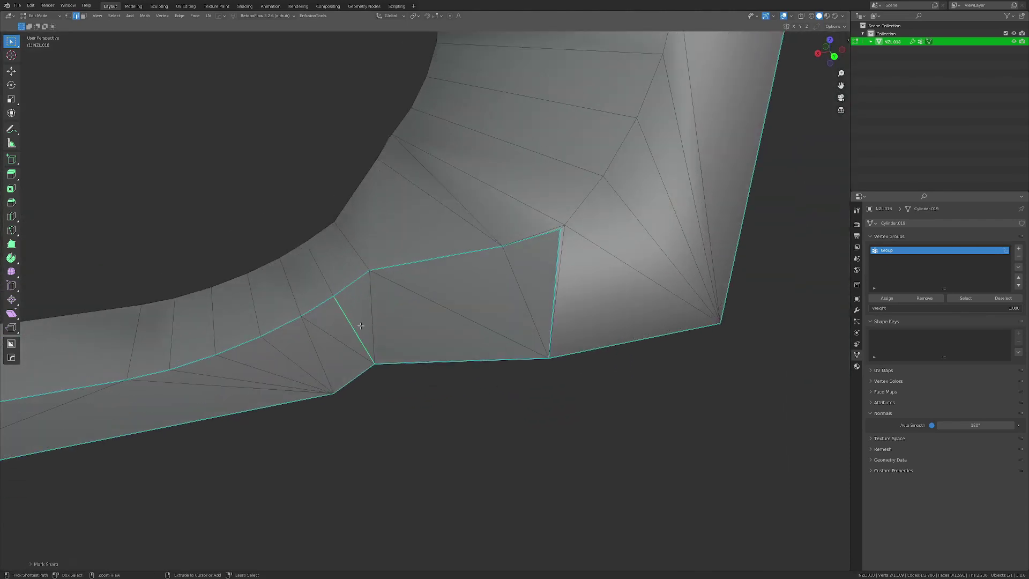
pyautogui.hotkey('ctrl', 'e')
pyautogui.click(484, 316)
# Step: Mark the curved lower edge running from the trigger guard to the front frame's lower corner as sharp
pyautogui.moveTo(484, 316); pyautogui.dragTo(439, 230, button='middle')
pyautogui.scroll(-4, 439, 230)
pyautogui.click(439, 230)
pyautogui.scroll(5, 489, 290)
pyautogui.moveTo(489, 289); pyautogui.dragTo(458, 382, button='middle')
pyautogui.scroll(-3, 370, 268)
pyautogui.click(360, 316)
pyautogui.keyDown('ctrl'); pyautogui.click(330, 407); pyautogui.keyUp('ctrl')
pyautogui.keyDown('ctrl'); pyautogui.click(375, 399); pyautogui.keyUp('ctrl')
pyautogui.middleClick(544, 450)
pyautogui.rightClick(544, 451)
pyautogui.scroll(5, 428, 380)
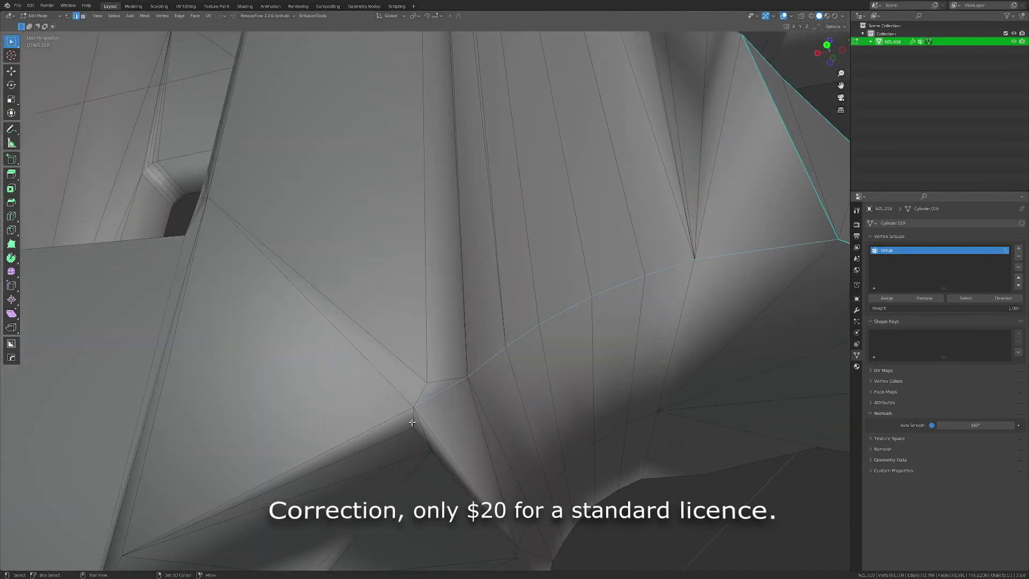
pyautogui.click(492, 426)
pyautogui.hotkey('alt', 'a')
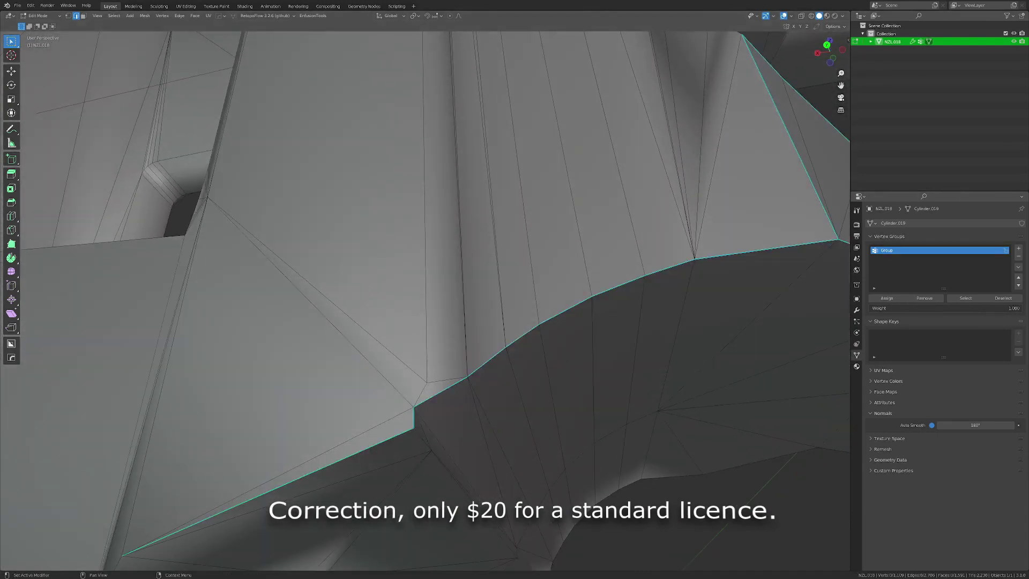
# Step: Mark the outer rim of the trigger opening as sharp
pyautogui.scroll(-5, 426, 300)
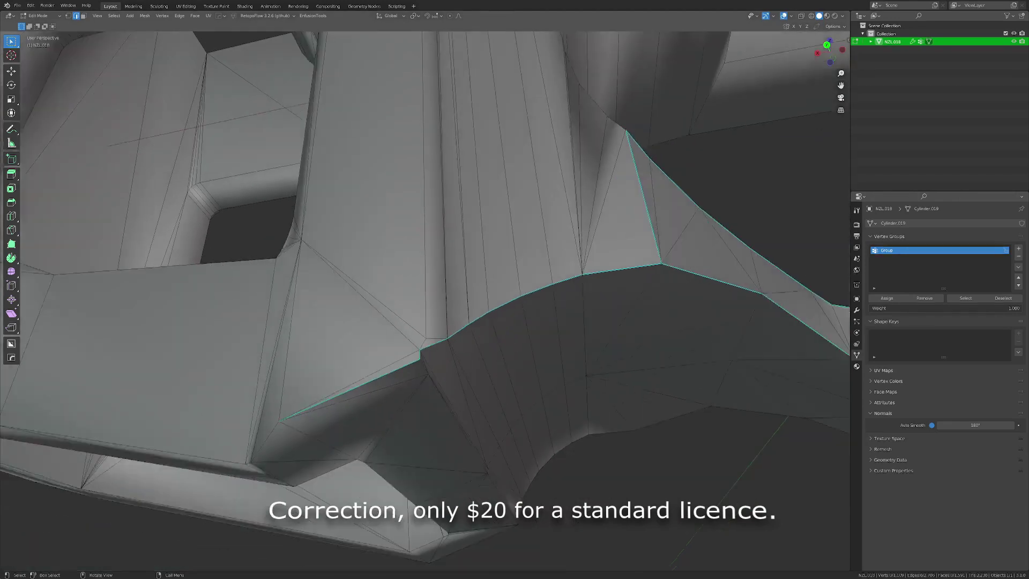
pyautogui.scroll(-10, 590, 329)
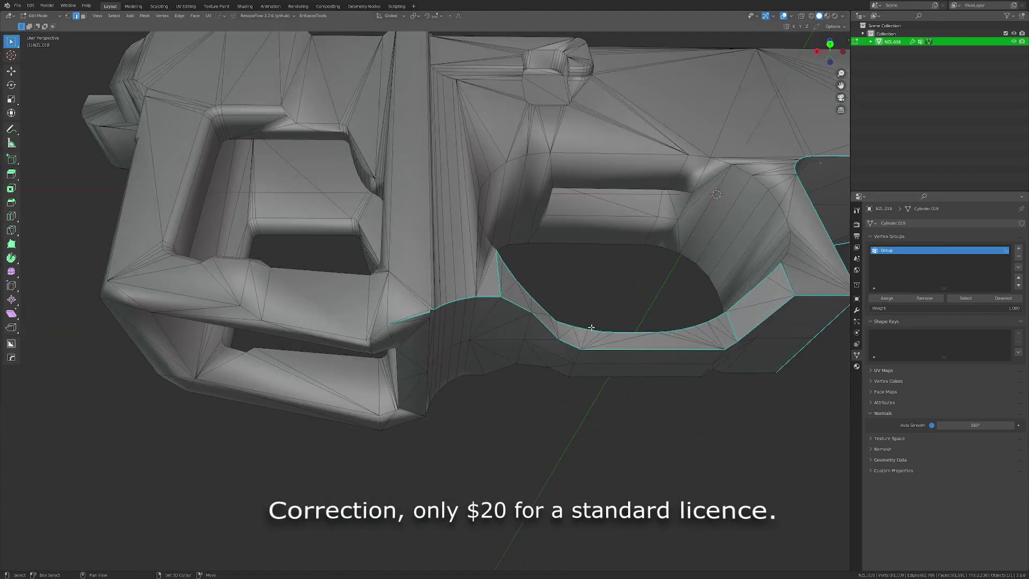
pyautogui.moveTo(474, 363); pyautogui.dragTo(451, 370, button='middle')
pyautogui.scroll(8, 452, 370)
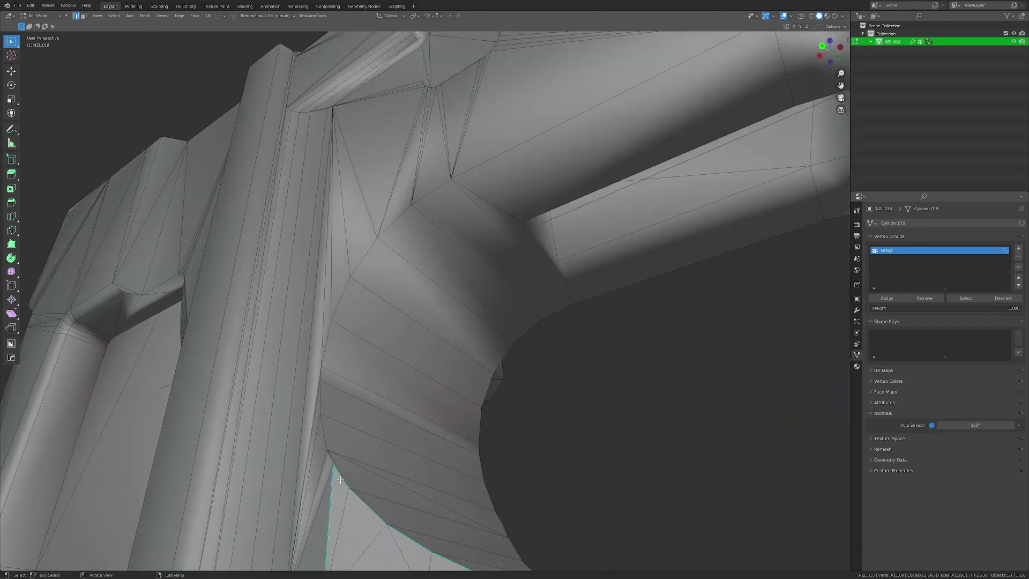
pyautogui.moveTo(340, 480); pyautogui.dragTo(340, 286, button='middle')
pyautogui.keyDown('ctrl'); pyautogui.click(444, 194); pyautogui.keyUp('ctrl')
pyautogui.scroll(-3, 444, 194)
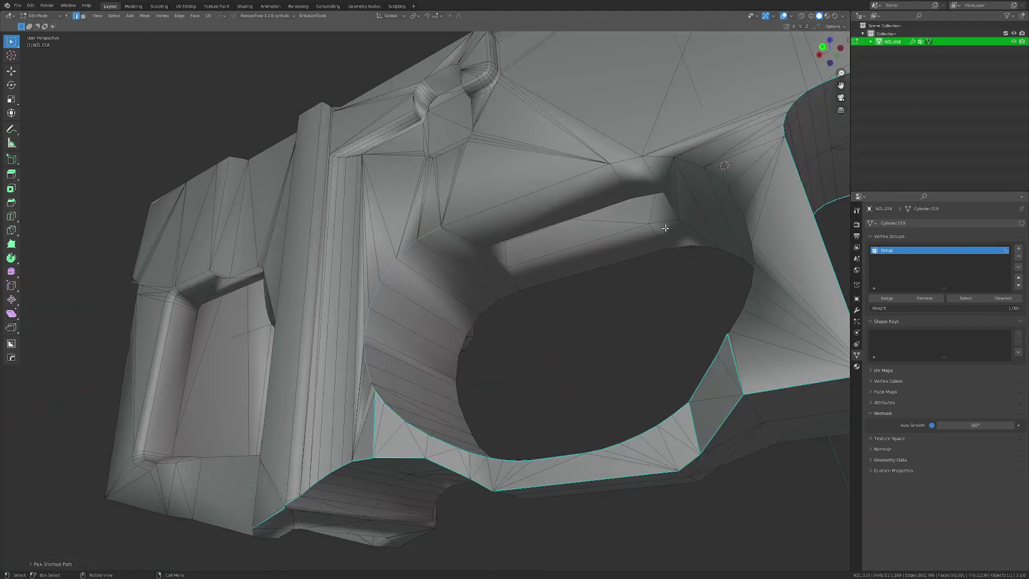
pyautogui.moveTo(632, 216); pyautogui.dragTo(654, 244, button='middle')
pyautogui.keyDown('shift'); pyautogui.moveTo(643, 235); pyautogui.dragTo(397, 215, button='middle'); pyautogui.keyUp('shift')
pyautogui.scroll(1, 397, 216)
pyautogui.keyDown('ctrl'); pyautogui.click(517, 239); pyautogui.keyUp('ctrl')
pyautogui.moveTo(517, 241); pyautogui.dragTo(549, 230, button='middle')
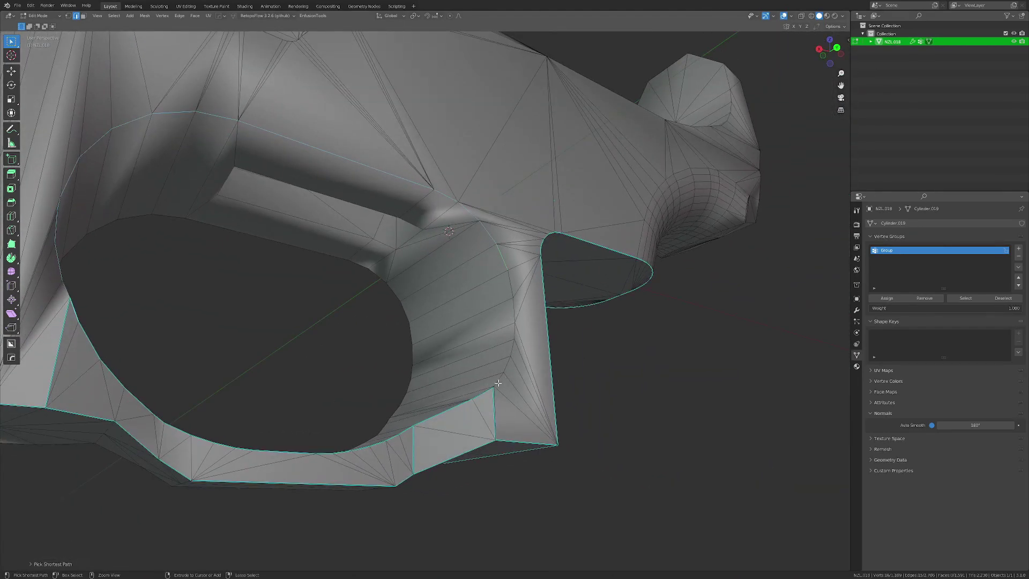
pyautogui.click(622, 350)
pyautogui.moveTo(433, 349); pyautogui.dragTo(507, 285, button='middle')
pyautogui.scroll(4, 409, 331)
pyautogui.hotkey('alt', 'a')
pyautogui.scroll(1, 521, 281)
pyautogui.scroll(-6, 627, 208)
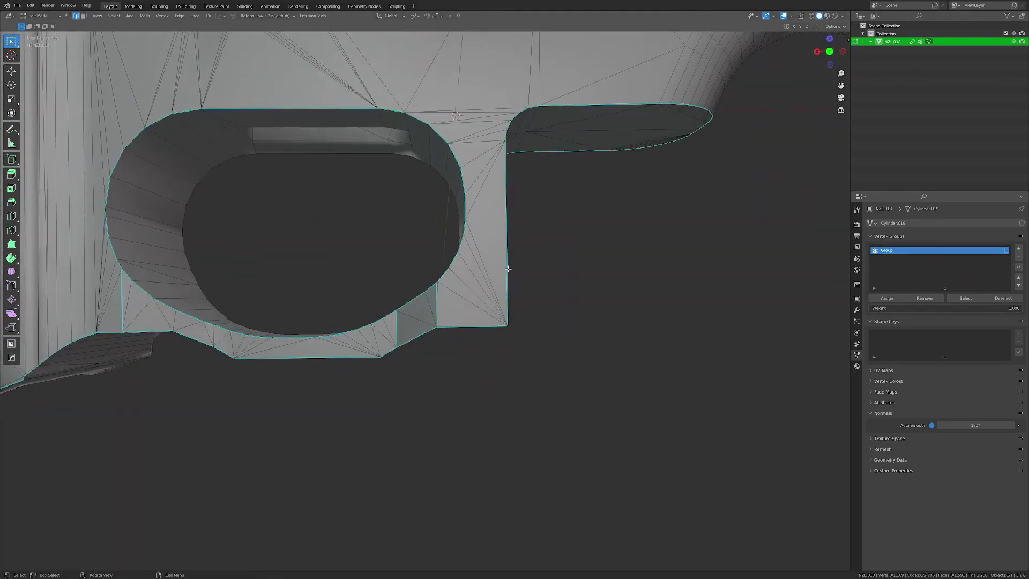
# Step: Run the HOps Mark operation to mark the sharp edges across the whole model
pyautogui.press('Escape')
pyautogui.press('q')
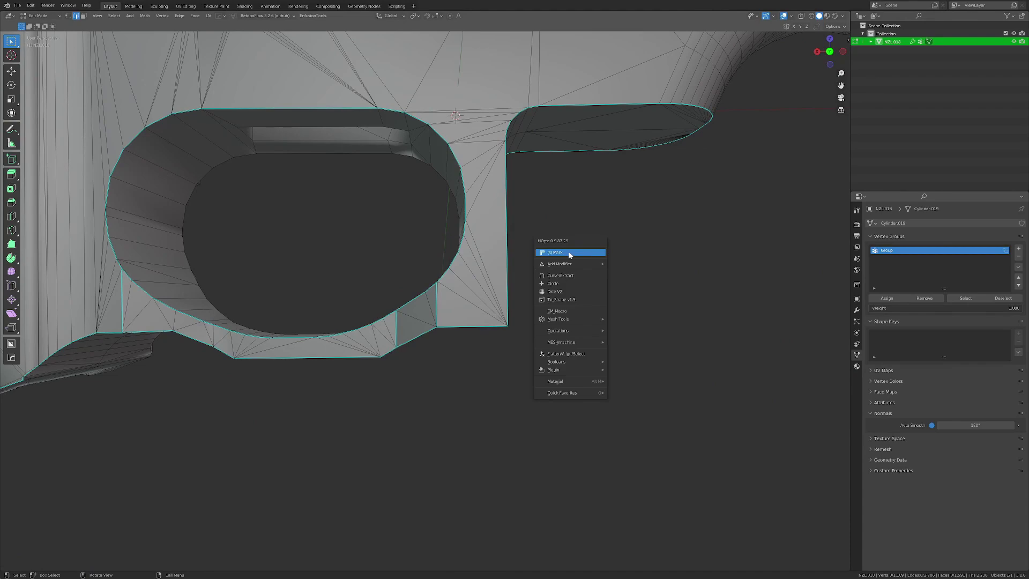
pyautogui.keyDown('shift'); pyautogui.moveTo(418, 226); pyautogui.dragTo(574, 384, button='middle'); pyautogui.keyUp('shift')
pyautogui.scroll(-5, 573, 384)
pyautogui.moveTo(343, 110); pyautogui.dragTo(375, 154, button='middle')
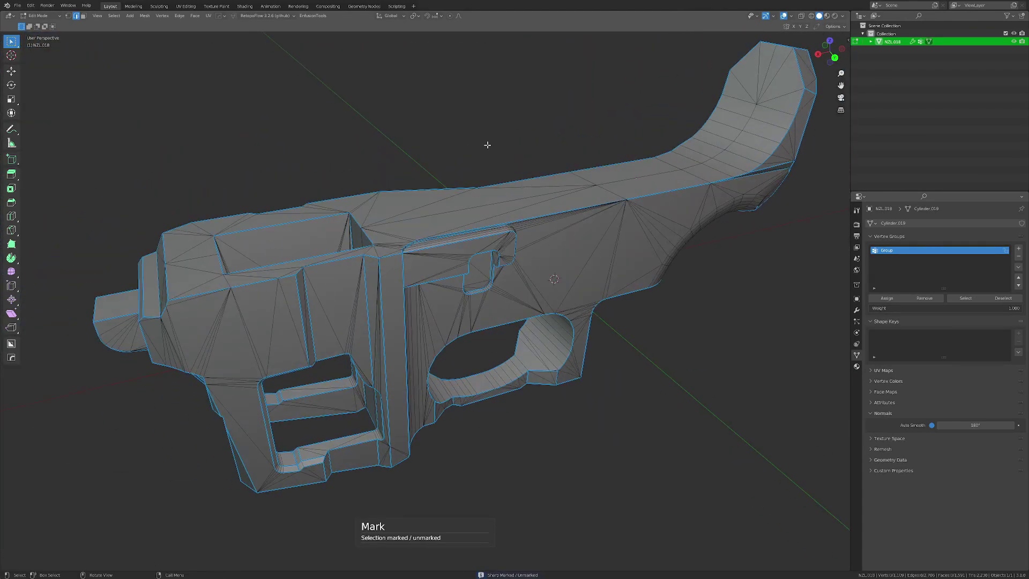
# Step: Examine the marked edges around the stock, trigger guard, side openings and front end of the model
pyautogui.scroll(-2, 781, 259)
pyautogui.scroll(4, 539, 310)
pyautogui.keyDown('shift'); pyautogui.moveTo(643, 300); pyautogui.dragTo(375, 368, button='middle'); pyautogui.keyUp('shift')
pyautogui.moveTo(375, 367); pyautogui.dragTo(381, 352, button='middle')
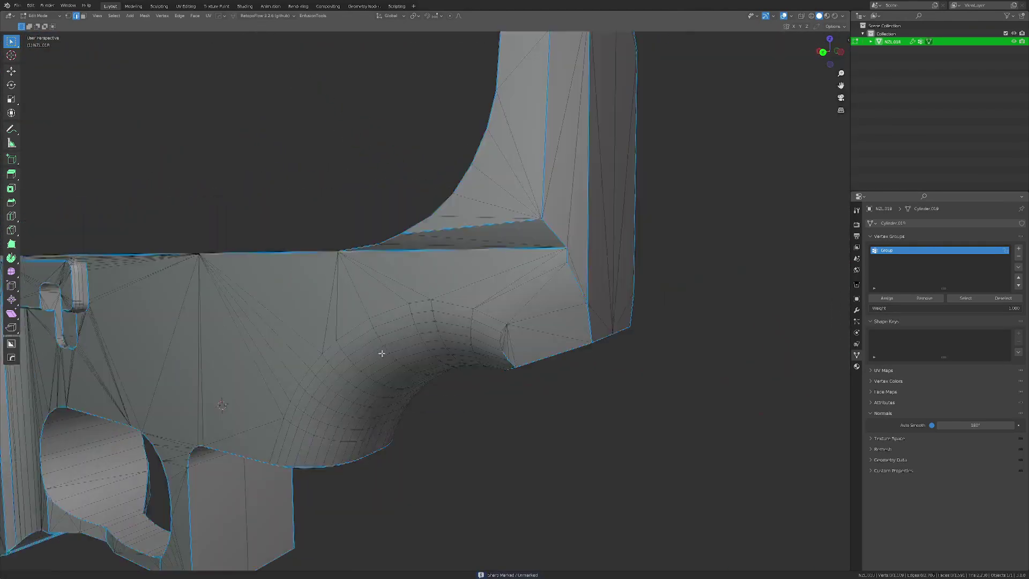
pyautogui.keyDown('shift'); pyautogui.moveTo(472, 273); pyautogui.dragTo(397, 329, button='middle'); pyautogui.keyUp('shift')
pyautogui.scroll(-3, 392, 287)
pyautogui.moveTo(392, 286); pyautogui.dragTo(600, 225, button='middle')
pyautogui.moveTo(487, 383); pyautogui.dragTo(451, 410, button='middle')
pyautogui.moveTo(452, 410); pyautogui.dragTo(461, 318, button='middle')
pyautogui.scroll(4, 480, 362)
pyautogui.scroll(-3, 489, 343)
pyautogui.moveTo(624, 285); pyautogui.dragTo(416, 241, button='middle')
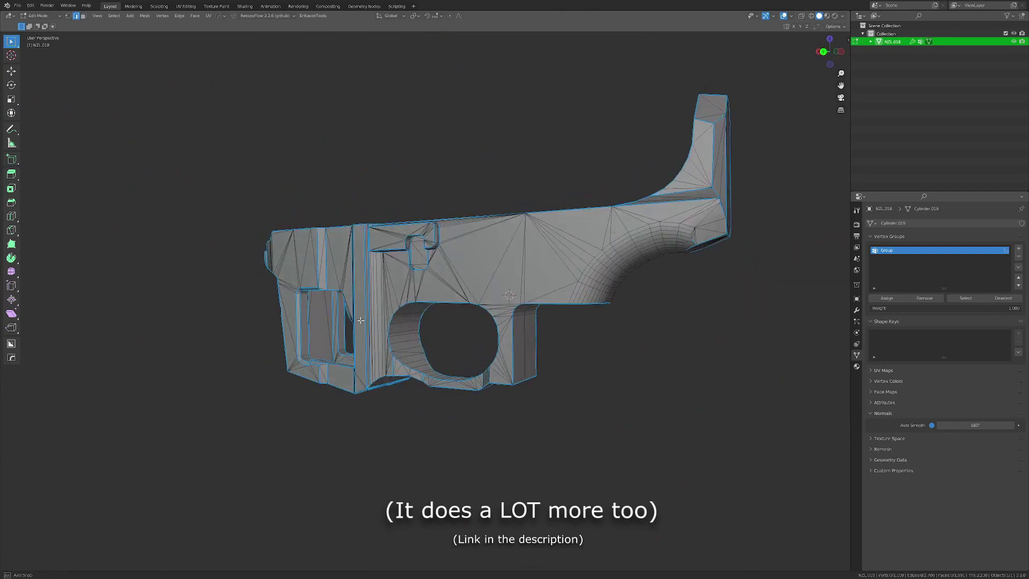
pyautogui.scroll(3, 386, 366)
pyautogui.moveTo(385, 366); pyautogui.dragTo(460, 343, button='middle')
pyautogui.scroll(-3, 459, 356)
pyautogui.scroll(3, 498, 403)
pyautogui.scroll(-3, 498, 403)
pyautogui.moveTo(474, 293); pyautogui.dragTo(424, 298, button='middle')
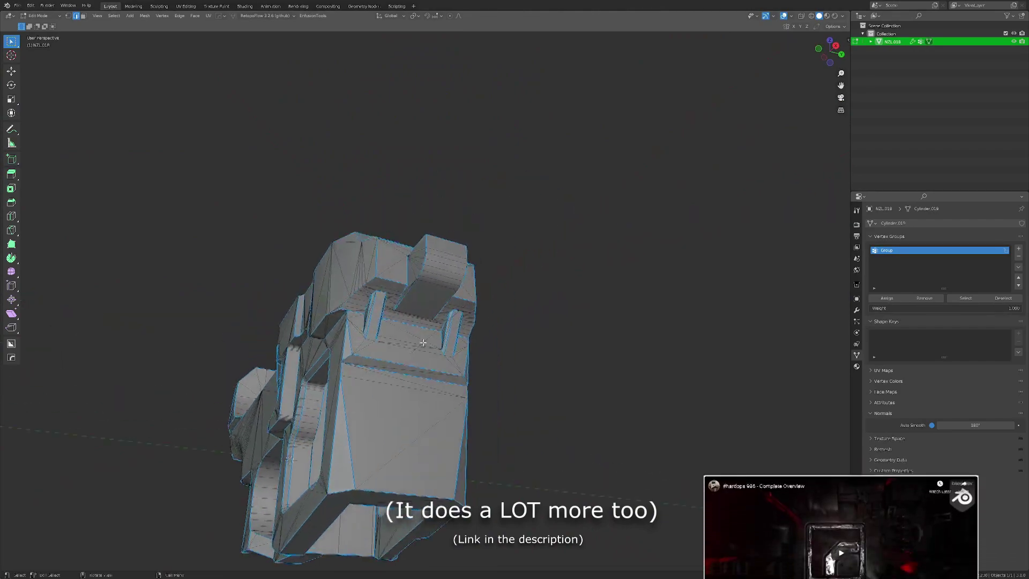
# Step: Mark the missed bottom edge of the protruding block at the model's front end as sharp
pyautogui.scroll(6, 424, 298)
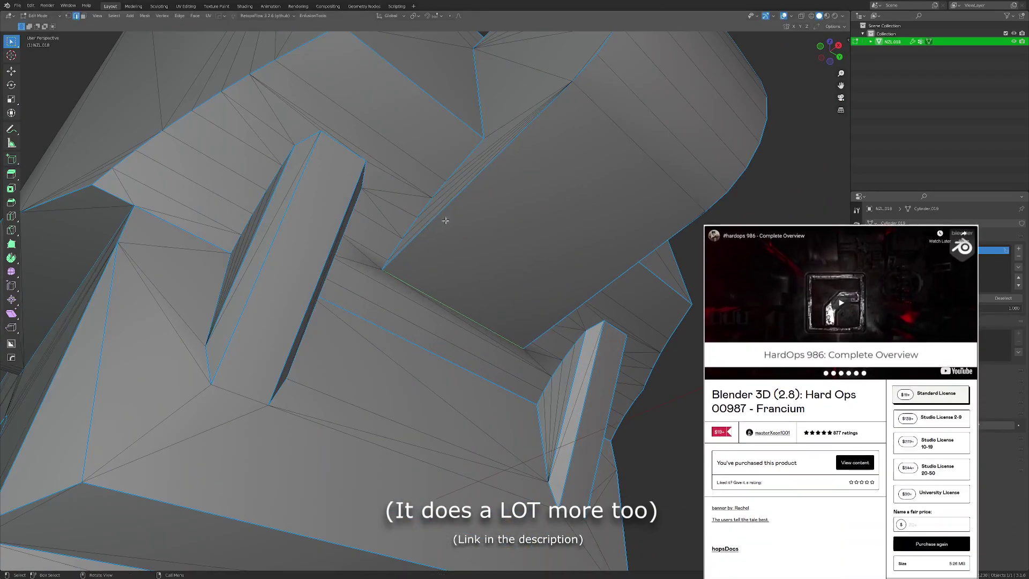
pyautogui.scroll(-6, 393, 294)
pyautogui.moveTo(392, 294); pyautogui.dragTo(330, 308, button='middle')
pyautogui.scroll(4, 388, 356)
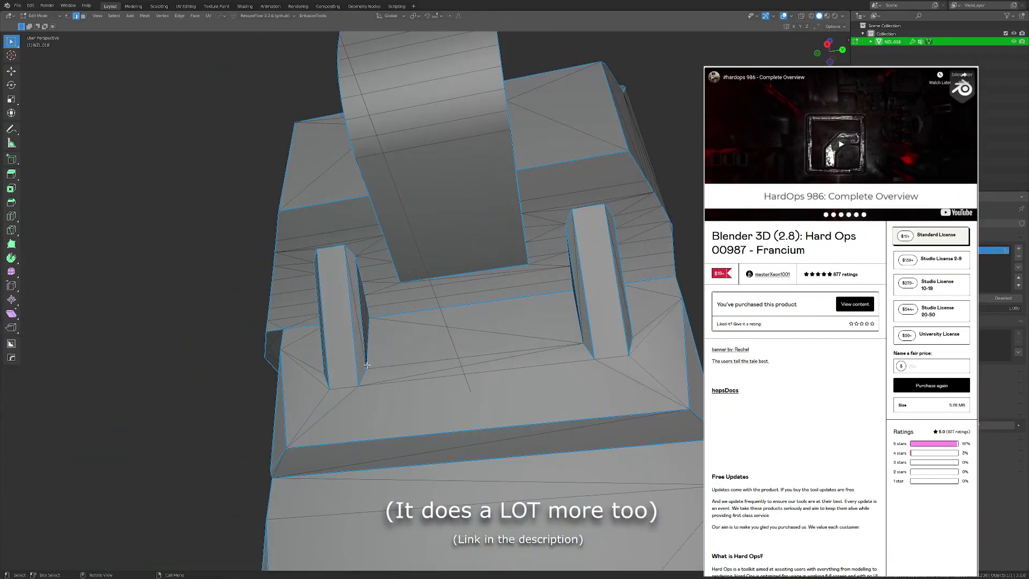
pyautogui.click(623, 423)
pyautogui.scroll(-4, 622, 234)
pyautogui.moveTo(422, 337); pyautogui.dragTo(399, 360, button='middle')
pyautogui.moveTo(473, 379); pyautogui.dragTo(446, 405, button='middle')
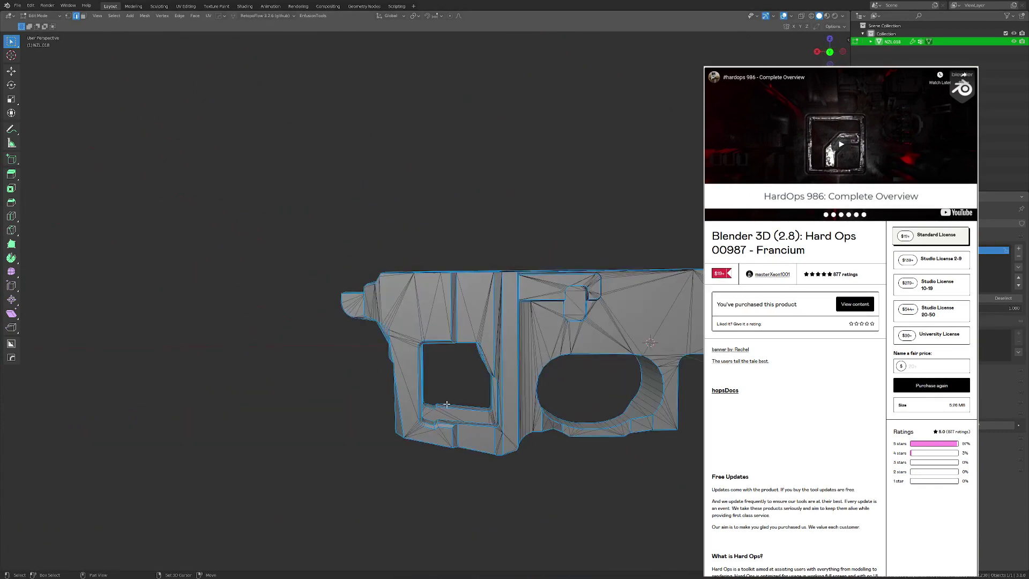
# Step: Mark the missed short cross edges on the underside of the trigger guard as sharp with HOps
pyautogui.moveTo(394, 352); pyautogui.dragTo(472, 344, button='middle')
pyautogui.scroll(5, 482, 343)
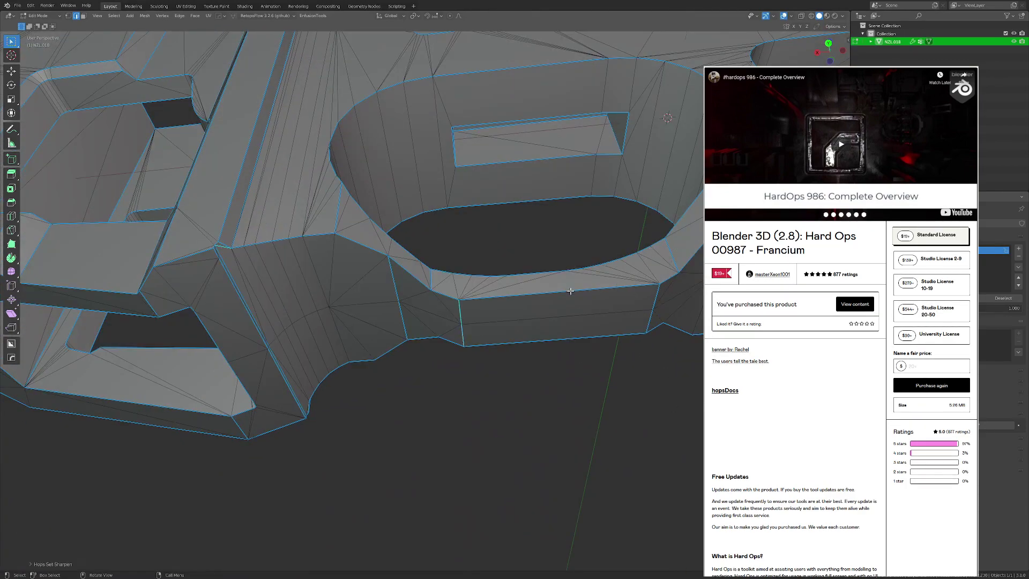
pyautogui.moveTo(569, 290); pyautogui.dragTo(542, 310, button='middle')
pyautogui.hotkey('shift', 'q')
pyautogui.click(543, 262)
pyautogui.moveTo(547, 274); pyautogui.dragTo(600, 301, button='middle')
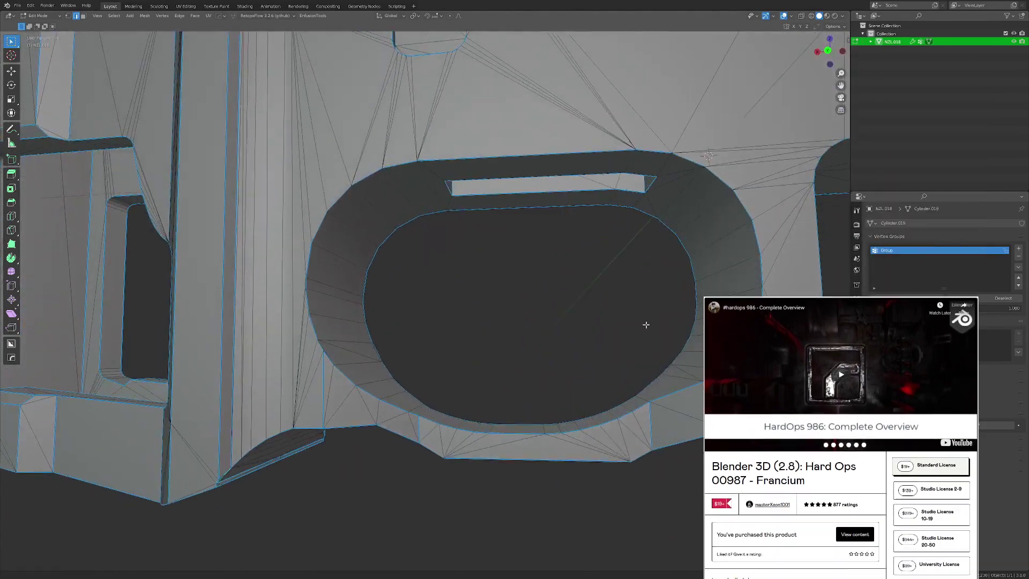
pyautogui.moveTo(646, 325); pyautogui.dragTo(507, 285, button='middle')
pyautogui.click(540, 181)
pyautogui.moveTo(539, 188); pyautogui.dragTo(455, 397, button='middle')
pyautogui.moveTo(427, 431); pyautogui.dragTo(433, 368, button='middle')
# Step: Mark the vertical edge of the front frame's column as sharp, along with the short edge at its base
pyautogui.press('Tab')
pyautogui.moveTo(433, 201); pyautogui.dragTo(438, 252, button='middle')
pyautogui.press('Tab')
pyautogui.moveTo(442, 169); pyautogui.dragTo(316, 463, button='middle')
pyautogui.scroll(-8, 316, 462)
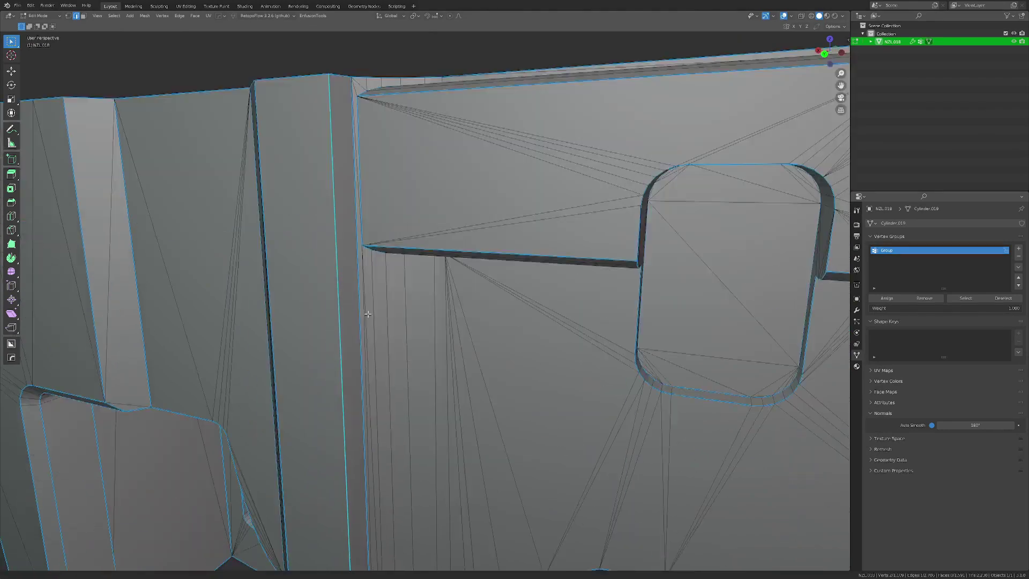
pyautogui.moveTo(408, 416); pyautogui.dragTo(422, 321, button='middle')
pyautogui.keyDown('shift'); pyautogui.moveTo(382, 468); pyautogui.dragTo(416, 349, button='middle'); pyautogui.keyUp('shift')
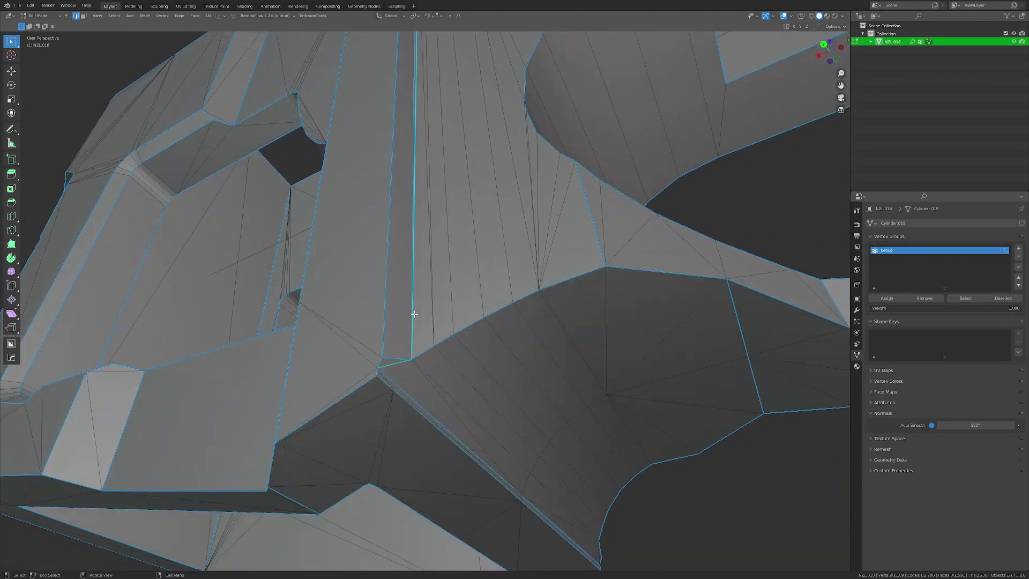
pyautogui.hotkey('shift', 'r')
pyautogui.moveTo(441, 385); pyautogui.dragTo(451, 332, button='middle')
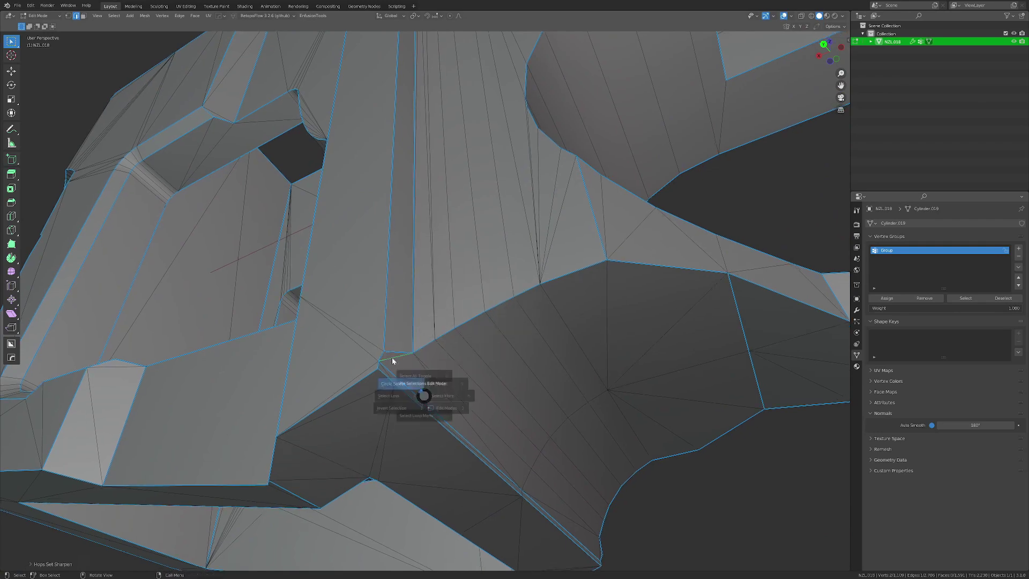
# Step: Mark the missing edges of the curved rim around the flat end face of the stock as sharp, then check the shading
pyautogui.scroll(-5, 398, 310)
pyautogui.moveTo(506, 407); pyautogui.dragTo(393, 395, button='middle')
pyautogui.scroll(4, 436, 345)
pyautogui.scroll(-6, 437, 345)
pyautogui.keyDown('shift'); pyautogui.moveTo(437, 345); pyautogui.dragTo(300, 310, button='middle'); pyautogui.keyUp('shift')
pyautogui.keyDown('shift'); pyautogui.moveTo(301, 311); pyautogui.dragTo(465, 375, button='middle'); pyautogui.keyUp('shift')
pyautogui.scroll(5, 465, 375)
pyautogui.keyDown('shift'); pyautogui.moveTo(445, 273); pyautogui.dragTo(333, 453, button='middle'); pyautogui.keyUp('shift')
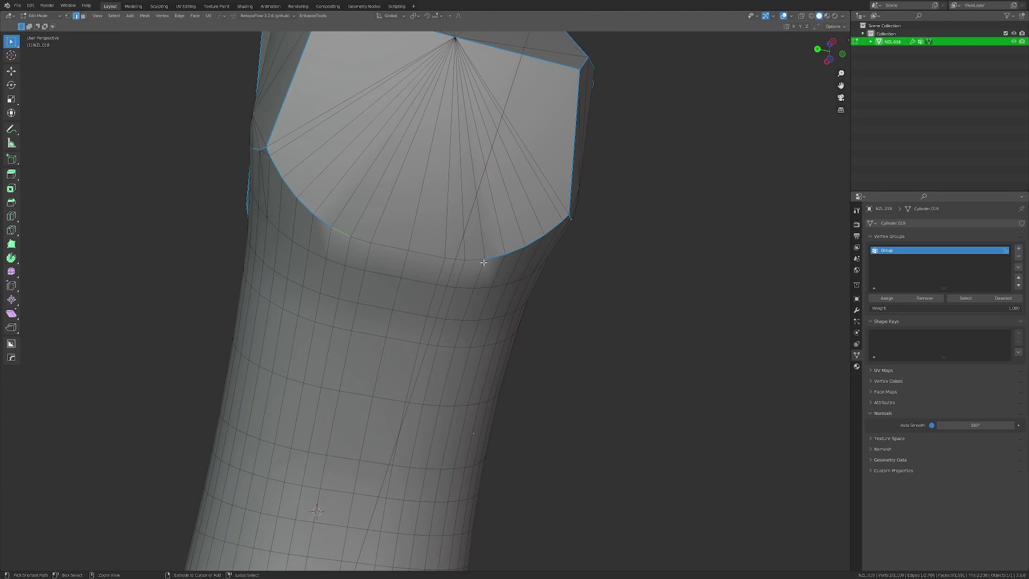
pyautogui.scroll(-6, 484, 185)
pyautogui.keyDown('shift'); pyautogui.moveTo(491, 102); pyautogui.dragTo(539, 223, button='middle'); pyautogui.keyUp('shift')
pyautogui.press('Tab')
pyautogui.moveTo(412, 251); pyautogui.dragTo(454, 284, button='middle')
pyautogui.press('Tab')
pyautogui.scroll(6, 485, 332)
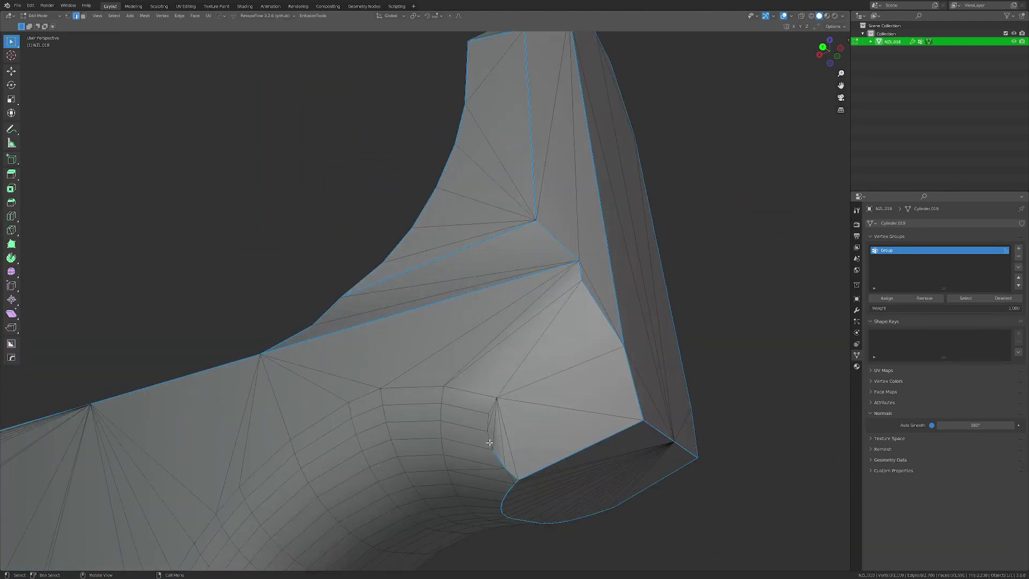
# Step: Undo the last edge change at the stock's rear end
pyautogui.moveTo(509, 396); pyautogui.dragTo(553, 365, button='middle')
pyautogui.moveTo(553, 364); pyautogui.dragTo(593, 360, button='middle')
pyautogui.hotkey('ctrl', 'z')
pyautogui.moveTo(395, 338)
pyautogui.mouseDown(button='middle')
pyautogui.moveTo(409, 343)
pyautogui.moveTo(398, 335)
pyautogui.mouseUp(button='middle')
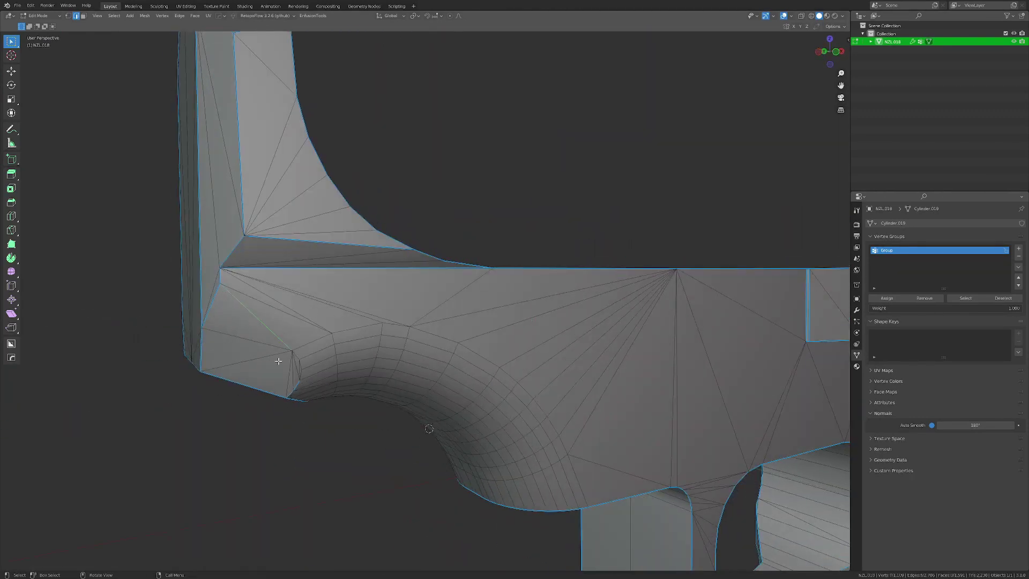
# Step: Inspect the sharp edges around the stock, the curved grip and the trigger guard on both sides of the body
pyautogui.keyDown('shift'); pyautogui.moveTo(278, 361); pyautogui.dragTo(330, 332, button='middle'); pyautogui.keyUp('shift')
pyautogui.scroll(2, 330, 332)
pyautogui.scroll(-1, 396, 257)
pyautogui.moveTo(409, 283); pyautogui.dragTo(491, 287, button='middle')
pyautogui.scroll(-2, 429, 292)
pyautogui.scroll(-2, 397, 284)
pyautogui.moveTo(375, 284); pyautogui.dragTo(553, 343, button='middle')
pyautogui.scroll(-1, 436, 281)
pyautogui.moveTo(438, 310); pyautogui.dragTo(599, 397, button='middle')
pyautogui.moveTo(600, 398); pyautogui.dragTo(455, 375, button='middle')
pyautogui.scroll(2, 485, 325)
pyautogui.scroll(3, 454, 354)
pyautogui.scroll(-3, 455, 354)
pyautogui.scroll(-4, 480, 392)
pyautogui.scroll(4, 489, 423)
pyautogui.keyDown('shift'); pyautogui.moveTo(517, 364); pyautogui.dragTo(336, 355, button='middle'); pyautogui.keyUp('shift')
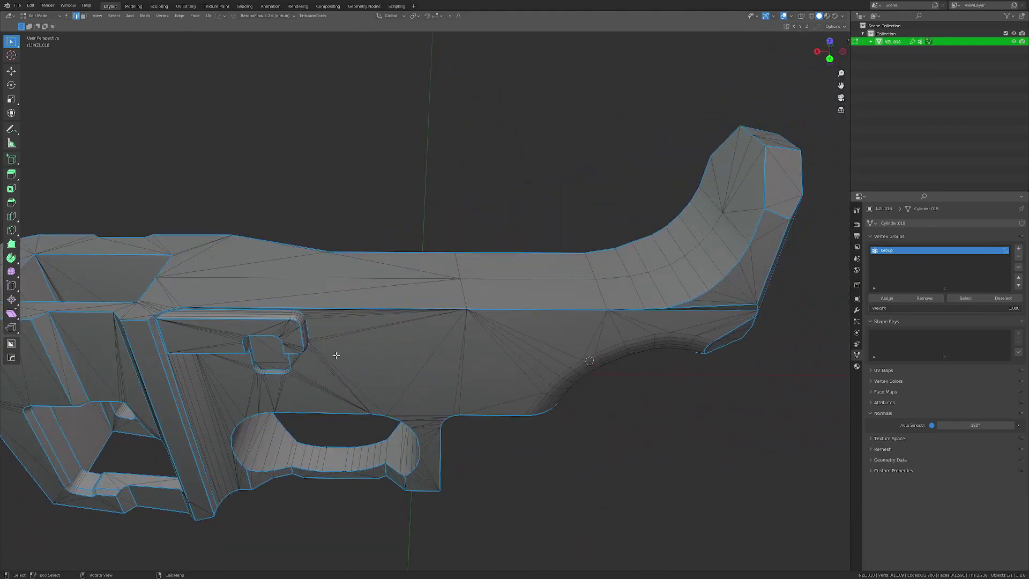
# Step: Select all sharp edges of the body through Select Similar by Sharpness and mark them as seams
pyautogui.scroll(6, 496, 368)
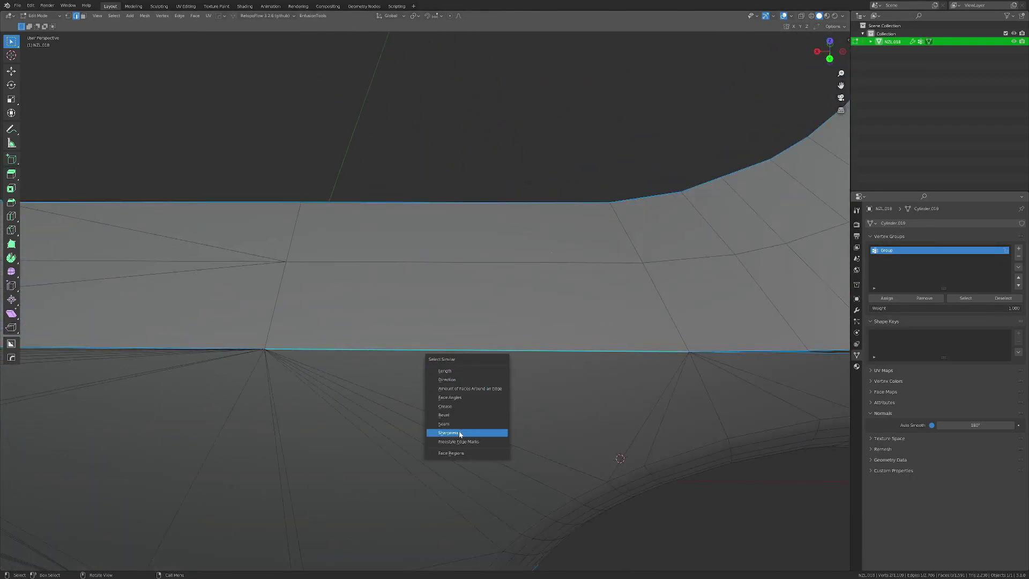
pyautogui.click(459, 434)
pyautogui.scroll(-6, 461, 393)
pyautogui.moveTo(462, 393); pyautogui.dragTo(418, 284, button='middle')
pyautogui.scroll(-2, 498, 371)
pyautogui.scroll(3, 419, 285)
pyautogui.scroll(2, 418, 284)
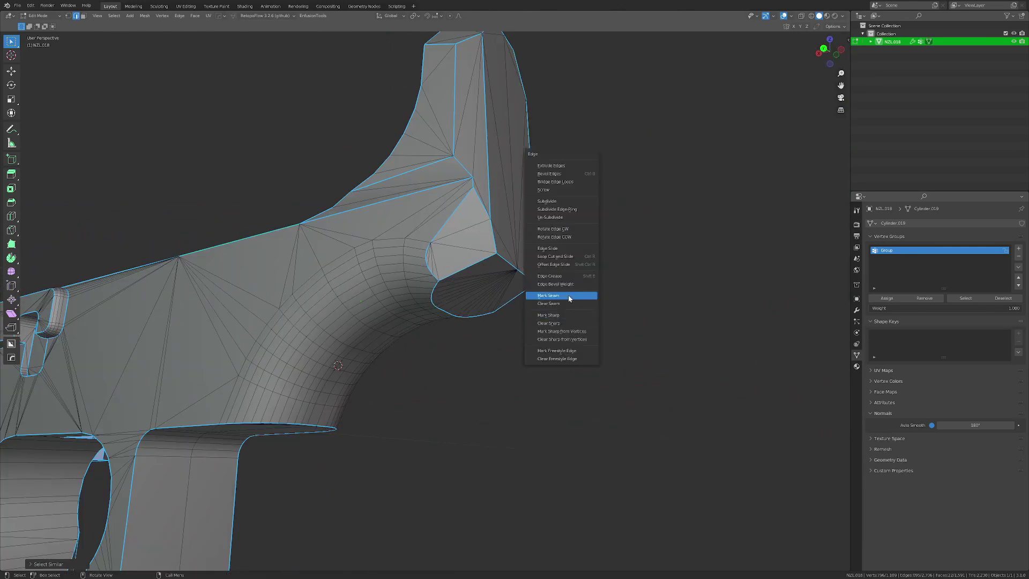
pyautogui.scroll(-6, 436, 406)
# Step: Inspect the seams at the body's front end, around the top opening and along the front frame
pyautogui.moveTo(436, 406); pyautogui.dragTo(625, 315, button='middle')
pyautogui.moveTo(475, 333); pyautogui.dragTo(496, 328, button='middle')
pyautogui.keyDown('shift'); pyautogui.moveTo(495, 327); pyautogui.dragTo(592, 388, button='middle'); pyautogui.keyUp('shift')
pyautogui.scroll(3, 601, 330)
pyautogui.scroll(2, 606, 359)
pyautogui.keyDown('shift'); pyautogui.moveTo(592, 388); pyautogui.dragTo(541, 281, button='middle'); pyautogui.keyUp('shift')
pyautogui.scroll(2, 546, 266)
pyautogui.moveTo(454, 352); pyautogui.dragTo(491, 374, button='middle')
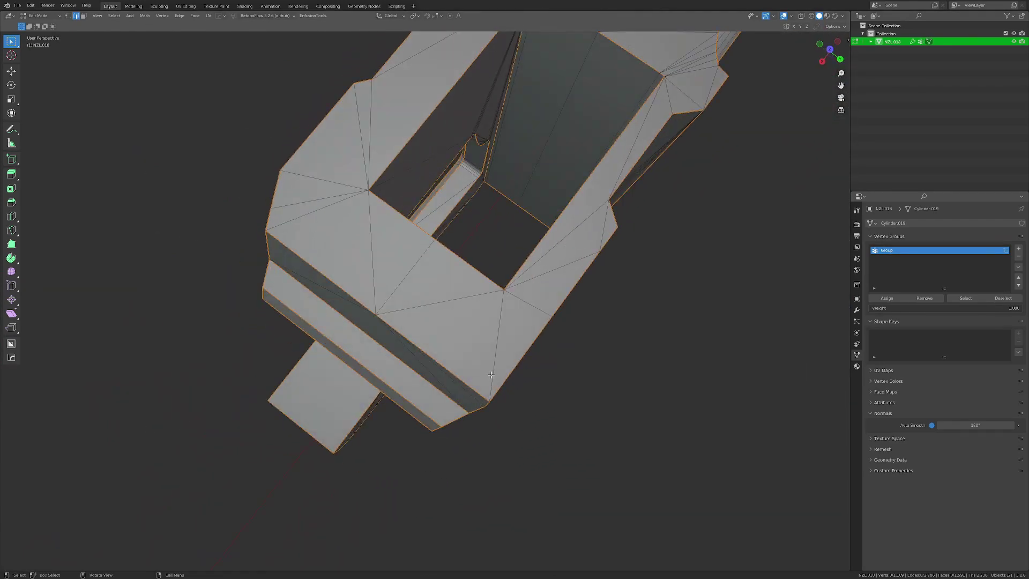
pyautogui.press('KP_7')
pyautogui.scroll(2, 492, 327)
pyautogui.keyDown('shift'); pyautogui.moveTo(538, 259); pyautogui.dragTo(470, 233, button='middle'); pyautogui.keyUp('shift')
pyautogui.scroll(-4, 475, 271)
pyautogui.moveTo(363, 328); pyautogui.dragTo(388, 287, button='middle')
pyautogui.scroll(3, 381, 300)
pyautogui.click(476, 281)
pyautogui.scroll(-5, 469, 236)
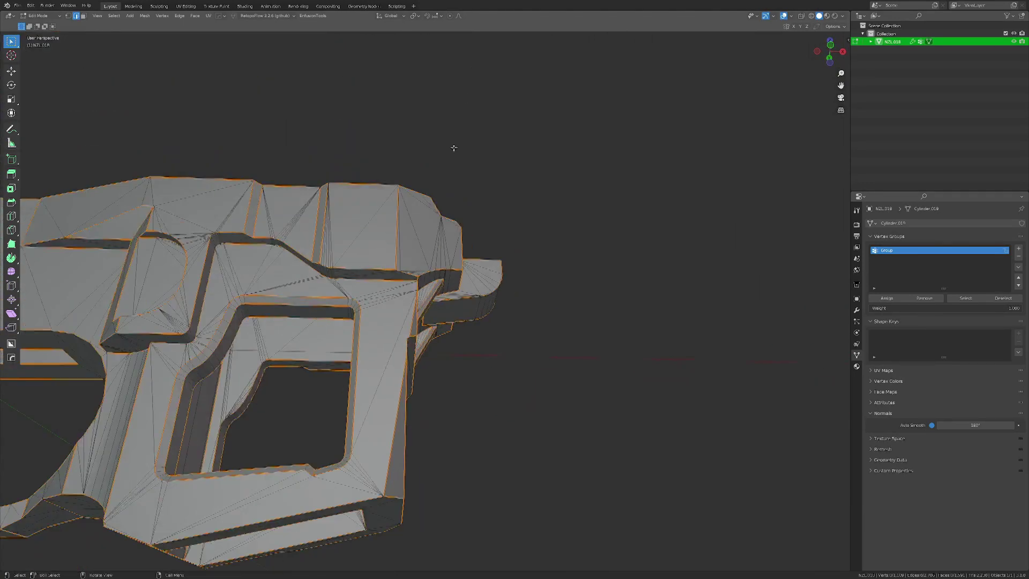
# Step: Select a connecting edge path at the front end of the body and mark it as a seam
pyautogui.click(452, 147)
pyautogui.moveTo(452, 149); pyautogui.dragTo(274, 211, button='middle')
pyautogui.scroll(3, 429, 295)
pyautogui.moveTo(434, 301); pyautogui.dragTo(509, 335, button='middle')
pyautogui.keyDown('ctrl'); pyautogui.click(457, 292); pyautogui.keyUp('ctrl')
pyautogui.hotkey('ctrl', 'e')
pyautogui.click(539, 326)
pyautogui.click(506, 182)
# Step: Mark the long vertical edge of the column between the front frame and the trigger guard as a seam
pyautogui.scroll(-2, 505, 246)
pyautogui.scroll(-3, 505, 246)
pyautogui.scroll(3, 509, 336)
pyautogui.moveTo(410, 278); pyautogui.dragTo(483, 217, button='middle')
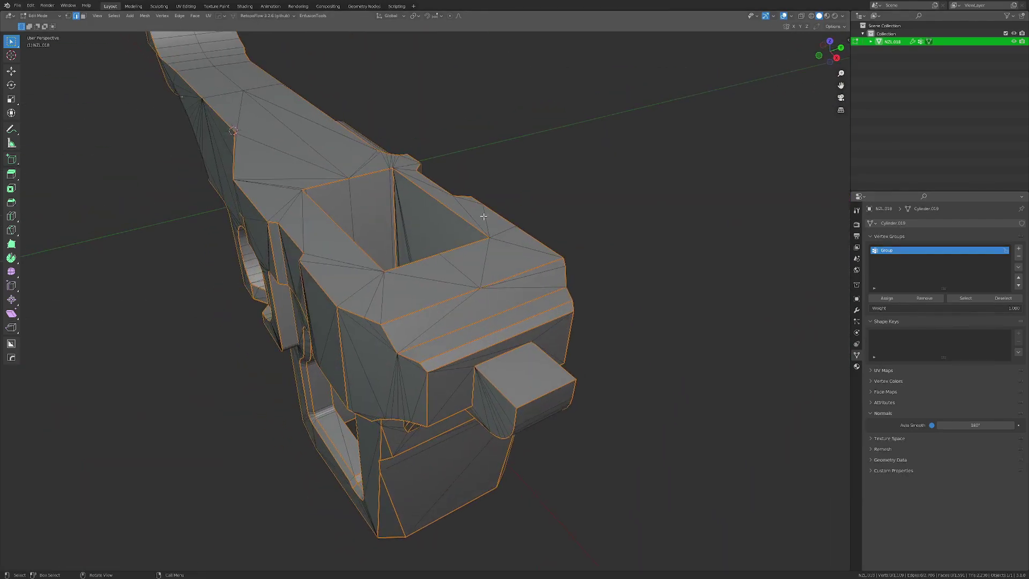
pyautogui.scroll(-4, 409, 336)
pyautogui.moveTo(436, 282); pyautogui.dragTo(482, 235, button='middle')
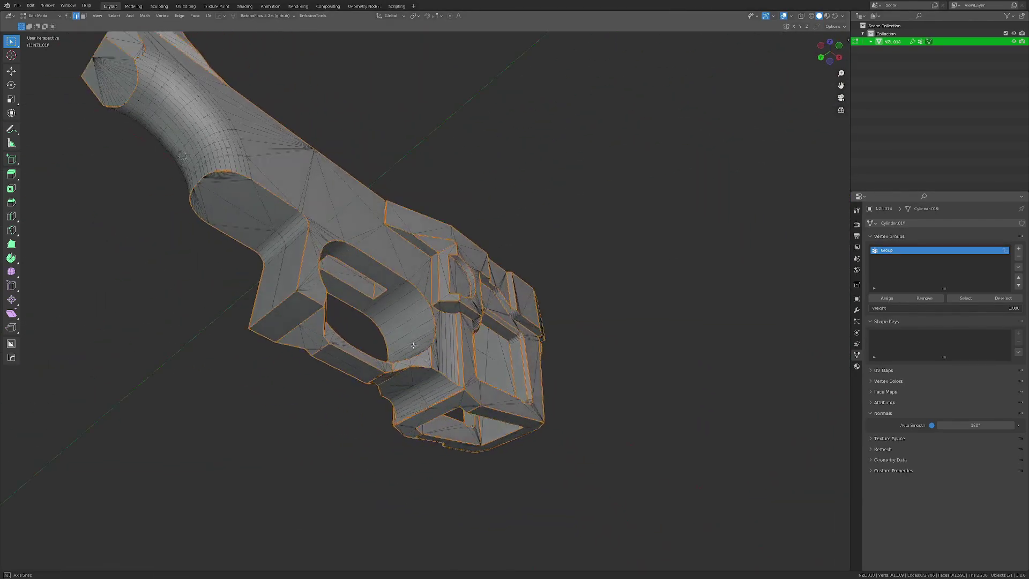
pyautogui.moveTo(423, 335); pyautogui.dragTo(394, 353, button='middle')
pyautogui.scroll(4, 394, 353)
pyautogui.moveTo(417, 420); pyautogui.dragTo(383, 340, button='middle')
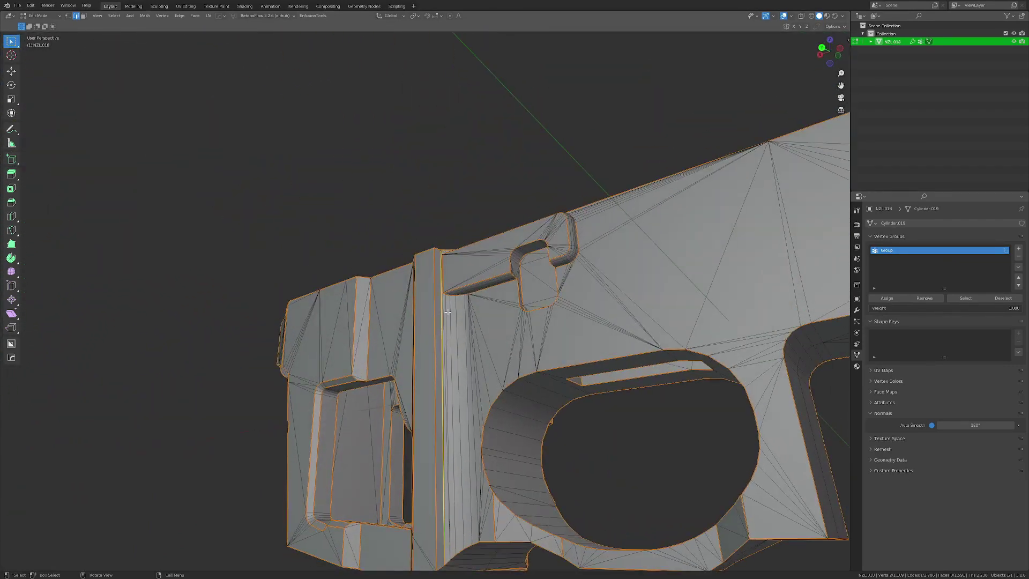
pyautogui.hotkey('ctrl', 'e')
pyautogui.click(512, 363)
pyautogui.hotkey('alt', 'a')
pyautogui.moveTo(515, 358)
pyautogui.mouseDown(button='middle')
pyautogui.moveTo(484, 269)
pyautogui.moveTo(510, 358)
pyautogui.mouseUp(button='middle')
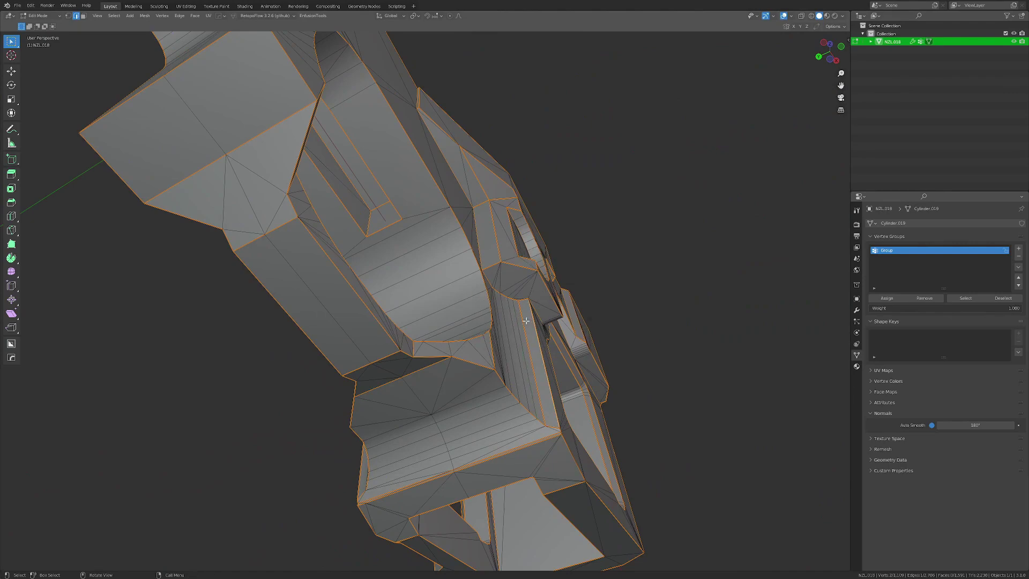
# Step: Mark the matching vertical edges of the column on the opposite side of the body as seams
pyautogui.moveTo(532, 213); pyautogui.dragTo(498, 264, button='middle')
pyautogui.hotkey('ctrl', 'e')
pyautogui.click(499, 321)
pyautogui.hotkey('ctrl', 'e')
pyautogui.click(543, 314)
pyautogui.hotkey('shift', 'q')
pyautogui.moveTo(555, 369); pyautogui.dragTo(536, 402, button='middle')
pyautogui.click(459, 248)
pyautogui.hotkey('shift', 'q')
pyautogui.click(503, 473)
pyautogui.hotkey('ctrl', 'e')
pyautogui.click(617, 322)
pyautogui.hotkey('ctrl', 'e')
pyautogui.click(602, 310)
pyautogui.click(459, 246)
pyautogui.hotkey('ctrl', 'e')
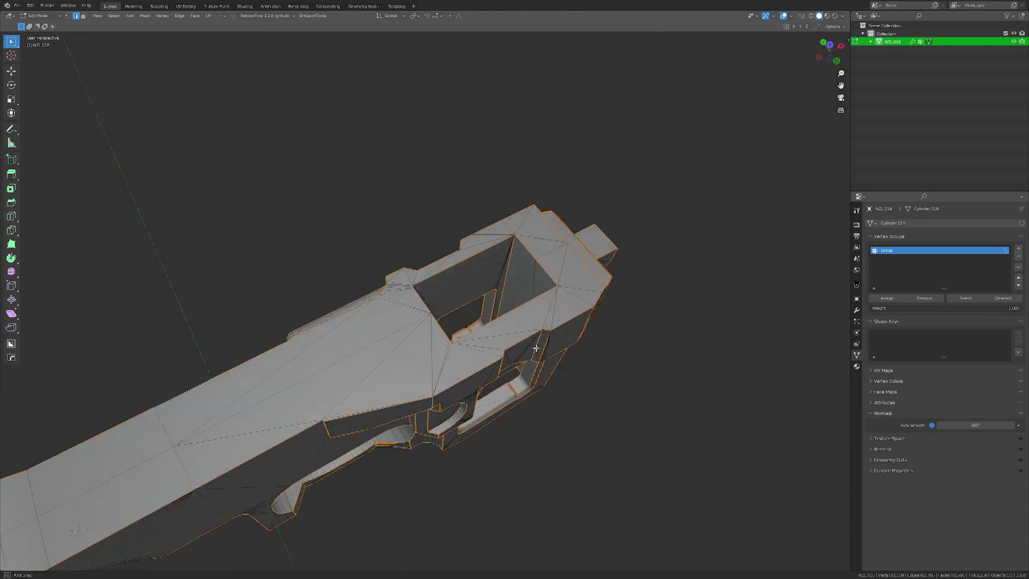
# Step: Check the body's shading in Object Mode, then return to Edit Mode
pyautogui.press('Tab')
pyautogui.moveTo(509, 385); pyautogui.dragTo(359, 436, button='middle')
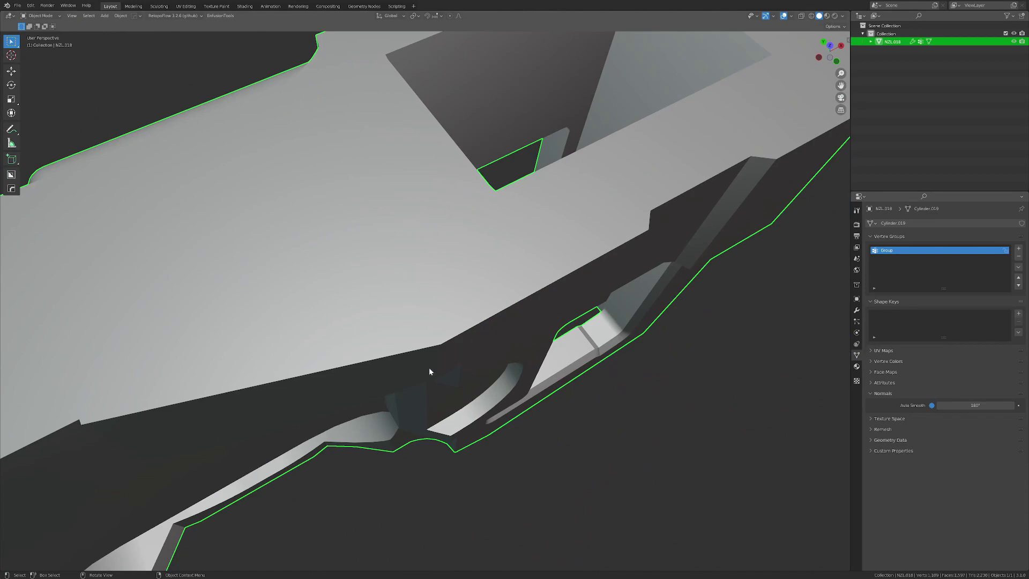
pyautogui.scroll(-6, 390, 386)
pyautogui.press('Tab')
# Step: Clear the selection and mark the short cross edge at the notch in the front frame window's lower rail as a seam
pyautogui.moveTo(478, 429); pyautogui.dragTo(485, 332, button='middle')
pyautogui.press('a')
pyautogui.hotkey('alt', 'a')
pyautogui.moveTo(482, 284); pyautogui.dragTo(399, 292, button='middle')
pyautogui.scroll(4, 468, 253)
pyautogui.scroll(-2, 484, 326)
pyautogui.scroll(5, 509, 348)
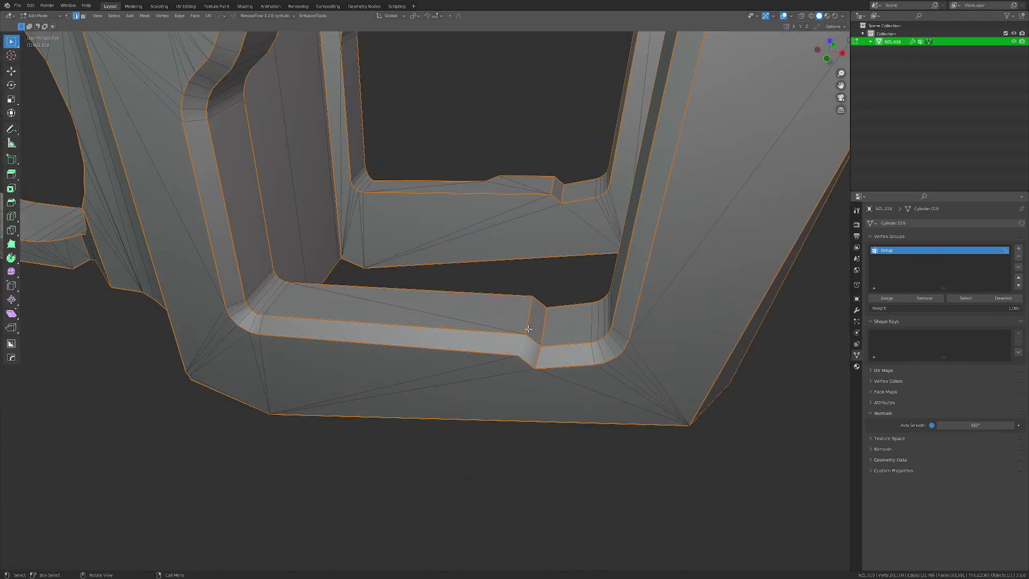
pyautogui.hotkey('ctrl', 'e')
pyautogui.click(618, 329)
# Step: Mark the remaining edge beside the notch on the front frame's lower rail as a seam, then deselect everything
pyautogui.scroll(-4, 618, 329)
pyautogui.moveTo(618, 329); pyautogui.dragTo(460, 352, button='middle')
pyautogui.scroll(4, 460, 352)
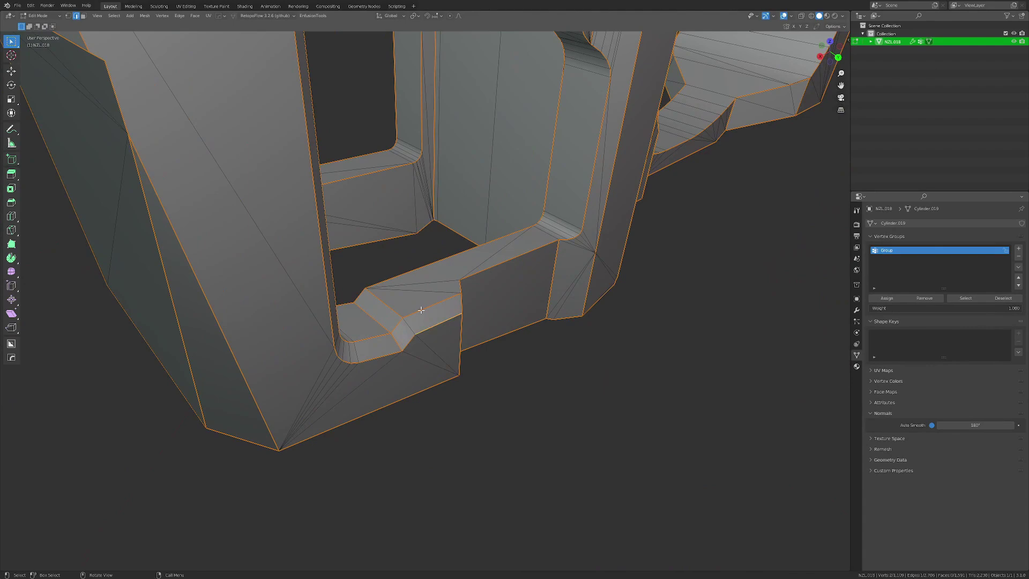
pyautogui.hotkey('ctrl', 'e')
pyautogui.click(496, 296)
pyautogui.hotkey('alt', 'a')
# Step: Inspect the seam layout around the stock's rear end and on both sides of the body
pyautogui.scroll(-1, 475, 202)
pyautogui.moveTo(475, 202); pyautogui.dragTo(437, 232, button='middle')
pyautogui.scroll(-2, 427, 222)
pyautogui.scroll(-2, 436, 232)
pyautogui.moveTo(401, 314); pyautogui.dragTo(263, 465, button='middle')
pyautogui.moveTo(379, 429); pyautogui.dragTo(423, 417, button='middle')
pyautogui.moveTo(504, 388); pyautogui.dragTo(508, 378, button='middle')
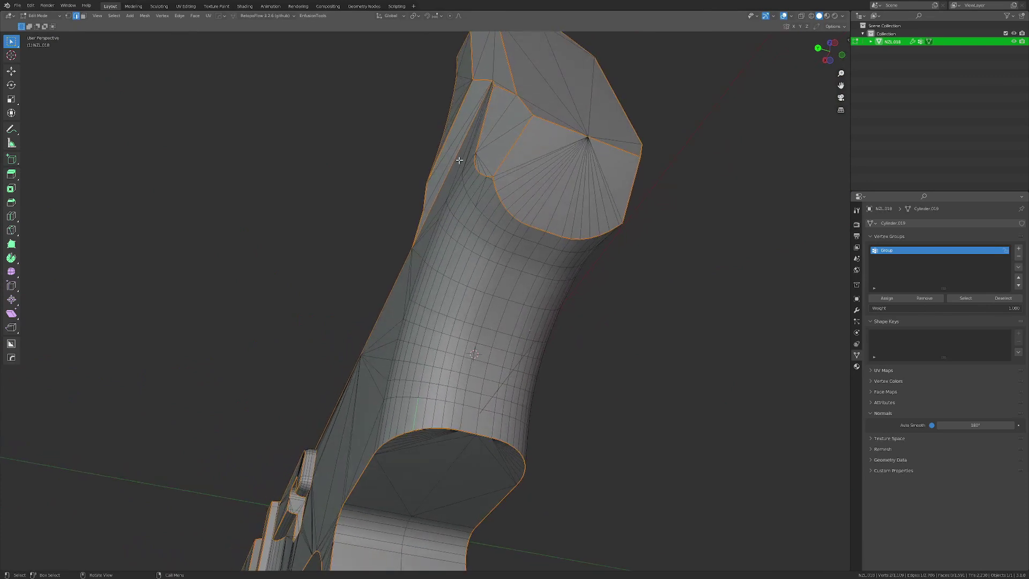
pyautogui.scroll(-4, 310, 374)
pyautogui.moveTo(309, 373); pyautogui.dragTo(431, 430, button='middle')
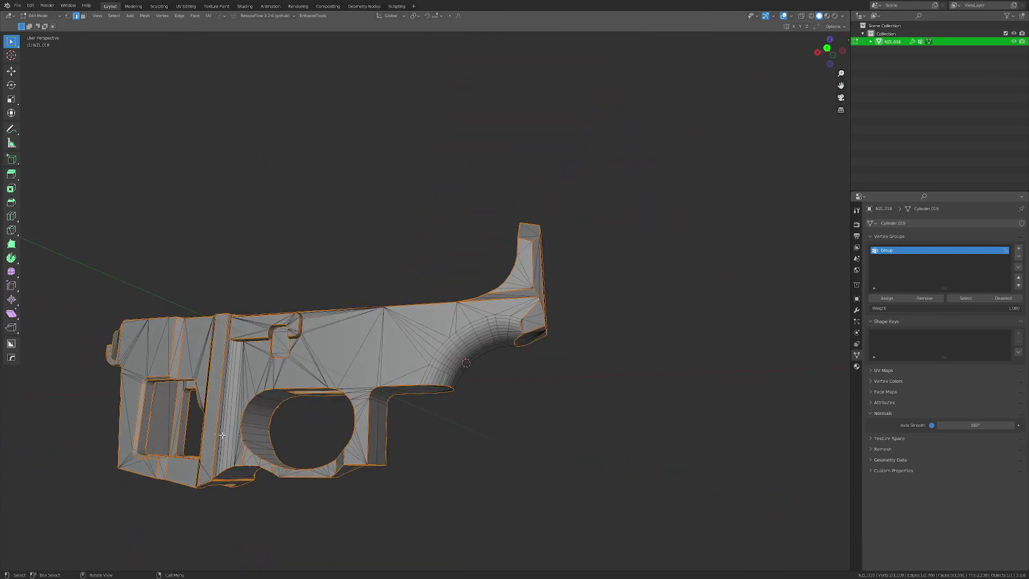
pyautogui.moveTo(219, 429); pyautogui.dragTo(576, 407, button='middle')
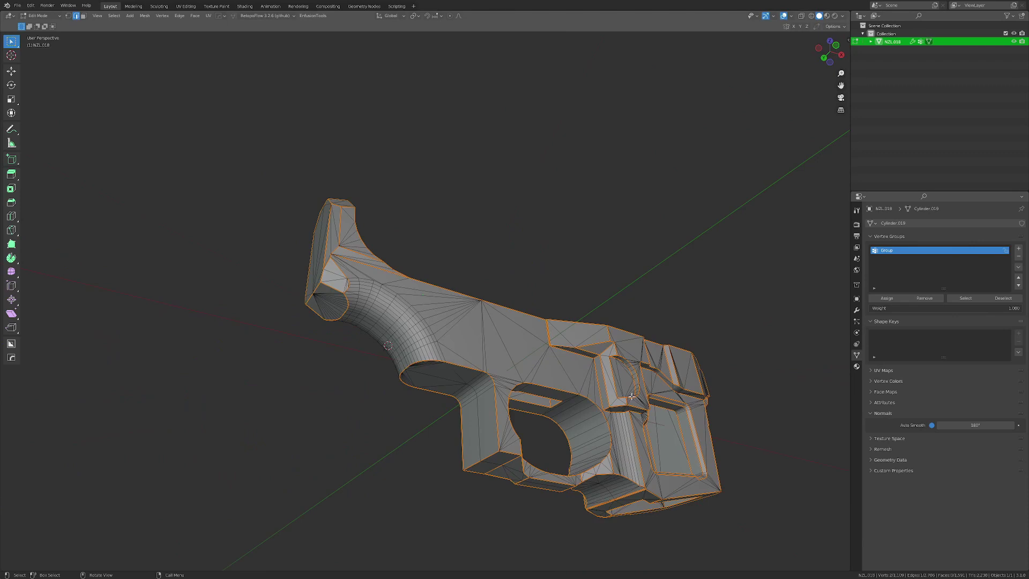
pyautogui.moveTo(466, 383); pyautogui.dragTo(549, 397, button='middle')
# Step: Mark a lengthwise edge path along one side of the curved grip, from the stock's end face to the lower rim, as a seam
pyautogui.scroll(4, 549, 397)
pyautogui.moveTo(402, 399); pyautogui.dragTo(428, 383, button='middle')
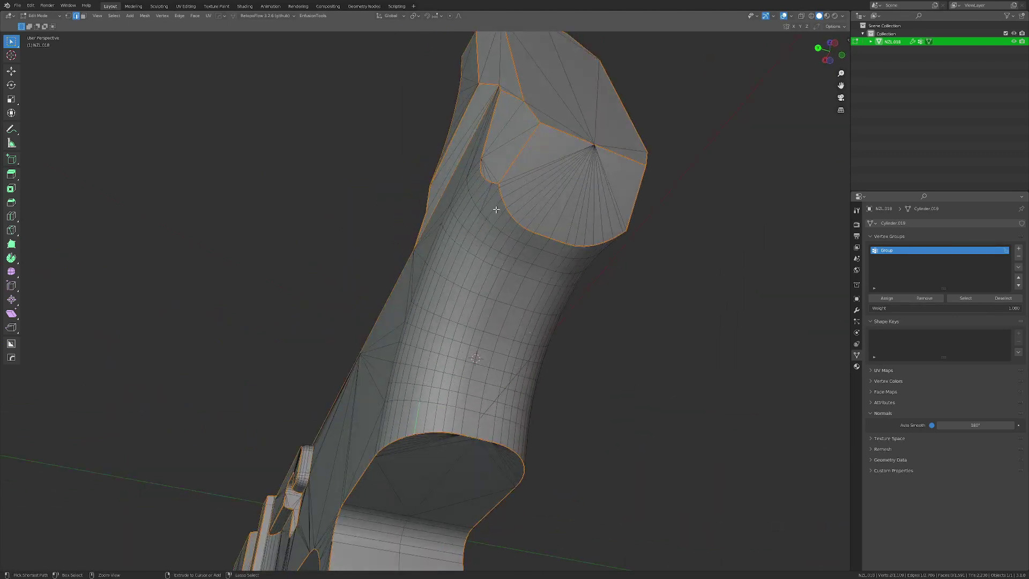
pyautogui.hotkey('ctrl', 'e')
pyautogui.click(648, 281)
pyautogui.moveTo(560, 310); pyautogui.dragTo(523, 307, button='middle')
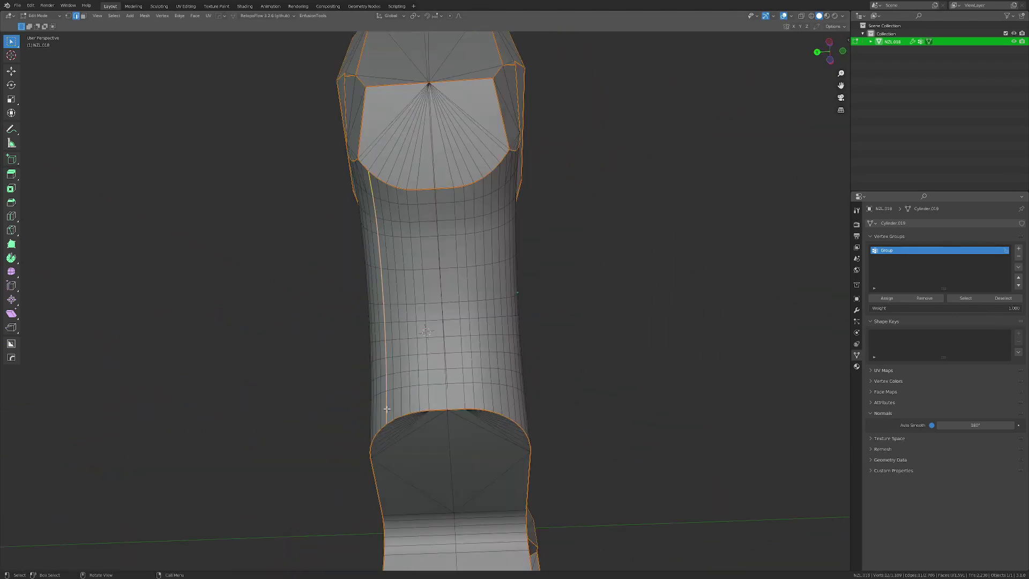
# Step: Mark the matching lengthwise edge path on the other side of the curved grip as a seam and deselect everything
pyautogui.moveTo(512, 407); pyautogui.dragTo(459, 189, button='middle')
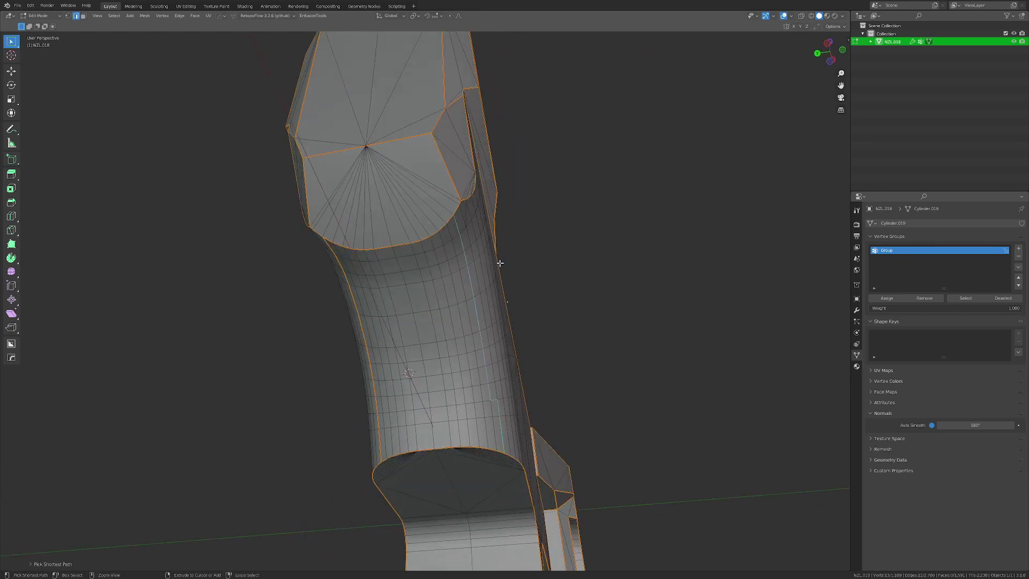
pyautogui.keyDown('ctrl'); pyautogui.click(496, 432); pyautogui.keyUp('ctrl')
pyautogui.scroll(-3, 498, 424)
pyautogui.hotkey('ctrl', 'e')
pyautogui.moveTo(624, 327)
pyautogui.mouseDown(button='middle')
pyautogui.moveTo(581, 343)
pyautogui.moveTo(610, 330)
pyautogui.mouseUp(button='middle')
pyautogui.click(581, 342)
pyautogui.hotkey('alt', 'a')
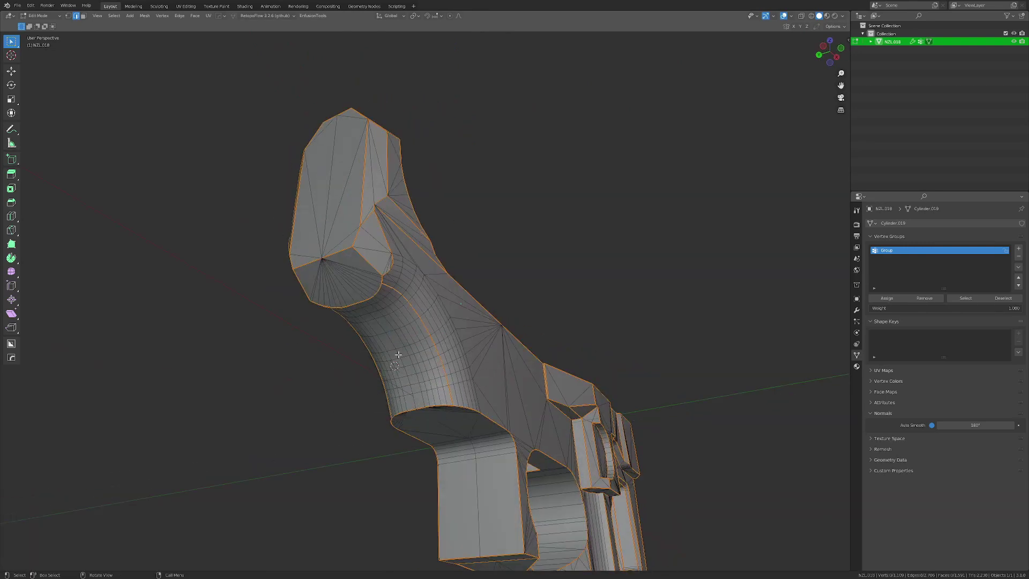
# Step: Mark one cross edge at the front and one at the rear of the trigger guard opening's inner wall as seams
pyautogui.moveTo(472, 355); pyautogui.dragTo(423, 356, button='middle')
pyautogui.scroll(-3, 473, 375)
pyautogui.moveTo(380, 332); pyautogui.dragTo(556, 366, button='middle')
pyautogui.scroll(6, 436, 316)
pyautogui.moveTo(602, 314); pyautogui.dragTo(249, 319, button='middle')
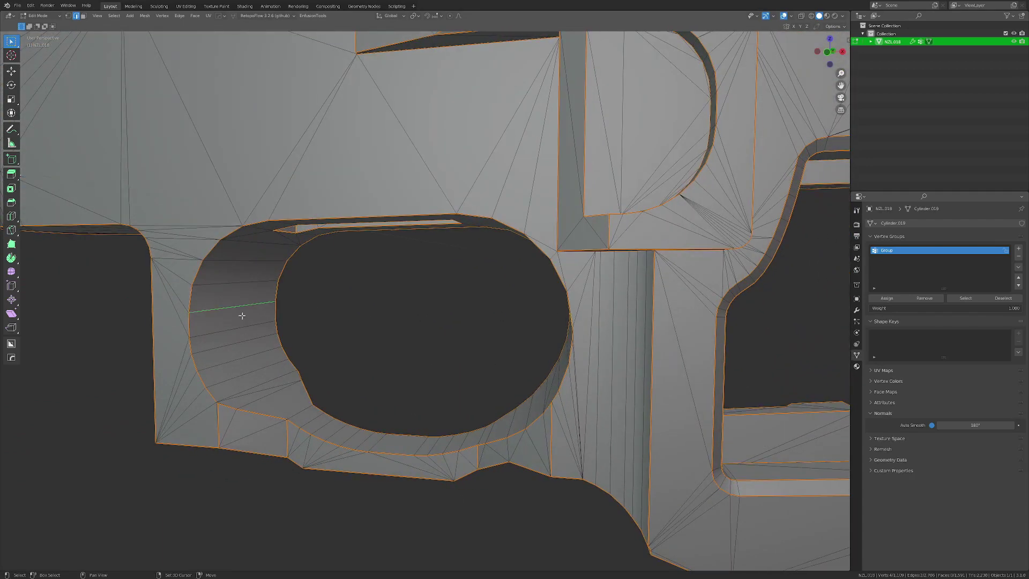
pyautogui.moveTo(445, 320); pyautogui.dragTo(198, 306, button='middle')
pyautogui.hotkey('ctrl', 'e')
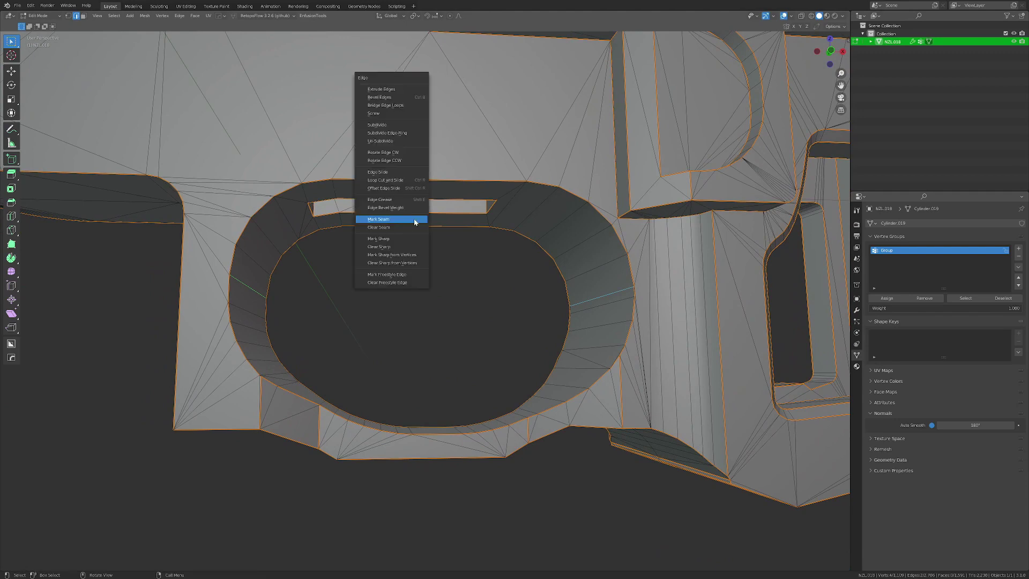
pyautogui.click(411, 227)
pyautogui.scroll(-6, 477, 315)
pyautogui.scroll(5, 611, 255)
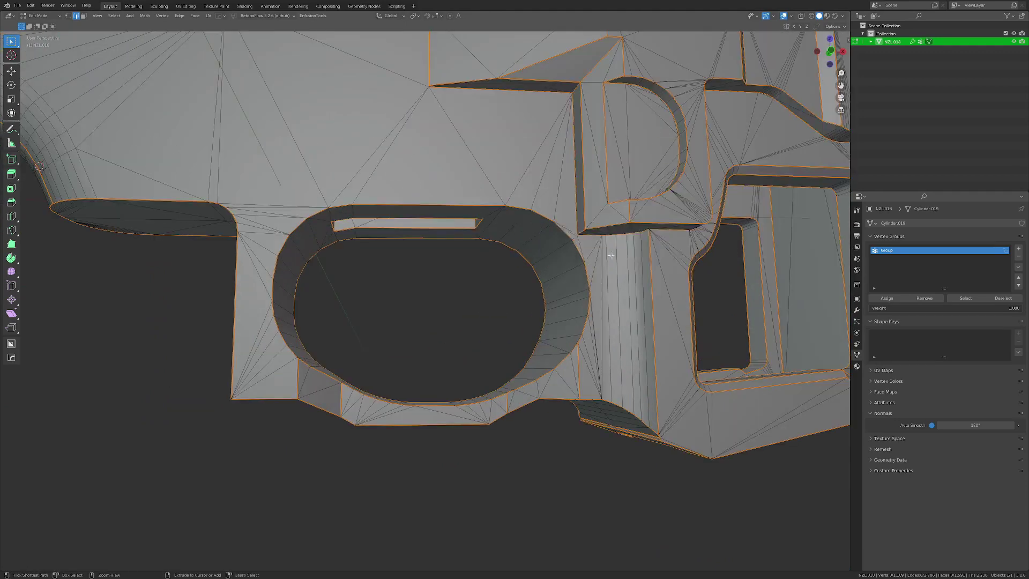
pyautogui.keyDown('ctrl'); pyautogui.click(563, 298); pyautogui.keyUp('ctrl')
pyautogui.hotkey('ctrl', 'e')
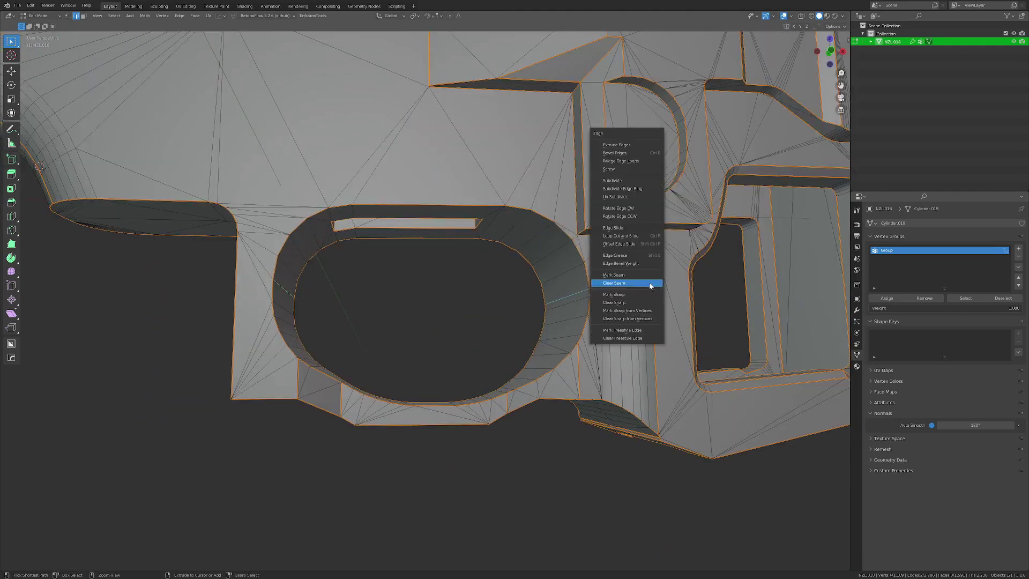
pyautogui.click(624, 275)
pyautogui.scroll(-3, 600, 284)
pyautogui.click(391, 339)
# Step: Mark the cross edges at the rounded upper corner of the front frame's window as seams, then deselect everything
pyautogui.moveTo(391, 339); pyautogui.dragTo(432, 381, button='middle')
pyautogui.scroll(2, 509, 349)
pyautogui.moveTo(510, 349); pyautogui.dragTo(539, 327, button='middle')
pyautogui.keyDown('shift'); pyautogui.moveTo(538, 338); pyautogui.dragTo(427, 208, button='middle'); pyautogui.keyUp('shift')
pyautogui.scroll(3, 445, 329)
pyautogui.scroll(-4, 423, 338)
pyautogui.scroll(-2, 388, 268)
pyautogui.scroll(3, 436, 216)
pyautogui.scroll(3, 424, 239)
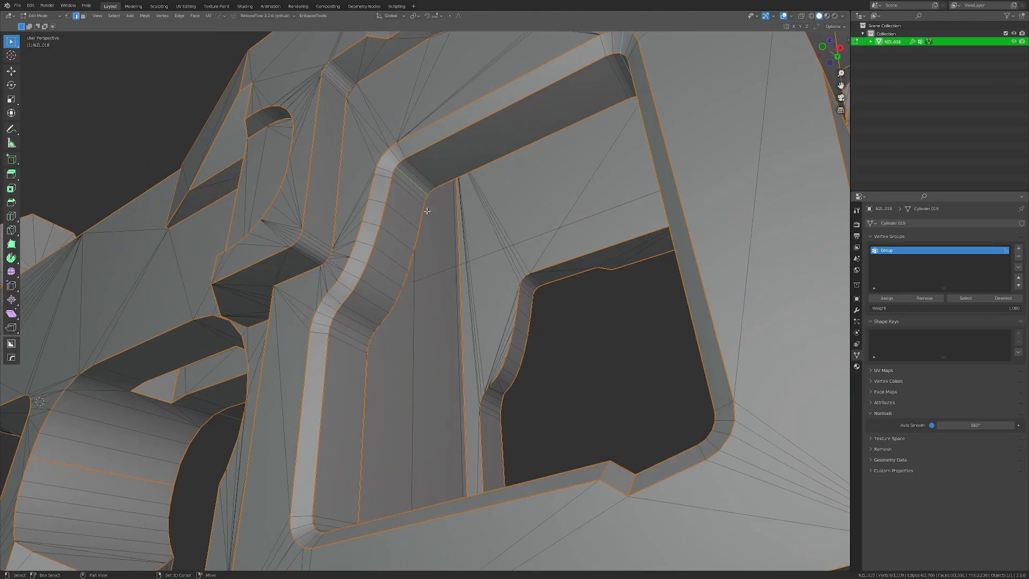
pyautogui.moveTo(326, 316); pyautogui.dragTo(370, 278, button='middle')
pyautogui.scroll(-6, 321, 329)
pyautogui.hotkey('ctrl', 'e')
pyautogui.click(442, 286)
pyautogui.hotkey('alt', 'a')
# Step: Mark the cross edges at the rounded lower corners of the front frame's windows as seams
pyautogui.scroll(6, 370, 277)
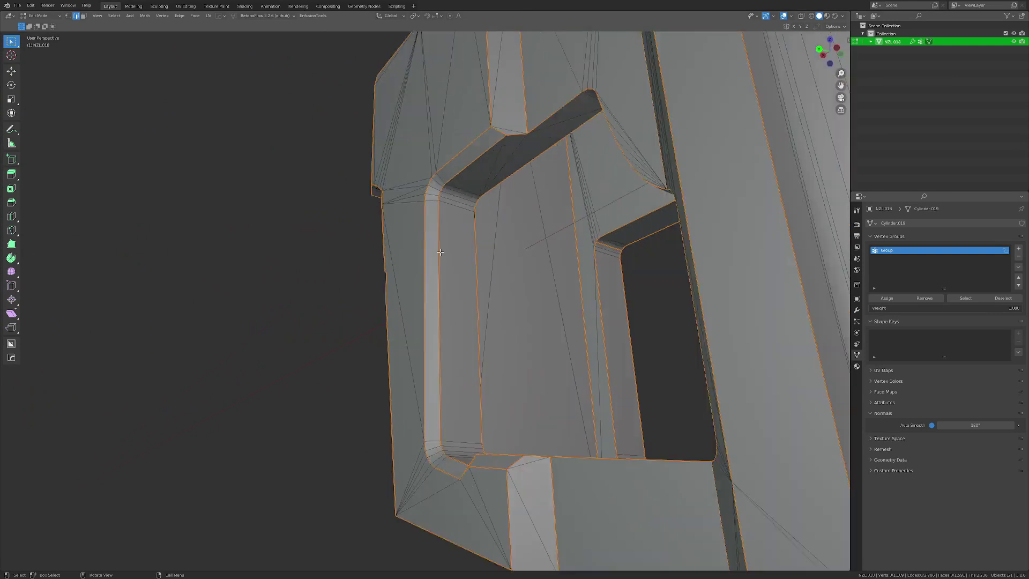
pyautogui.moveTo(439, 162); pyautogui.dragTo(383, 208, button='middle')
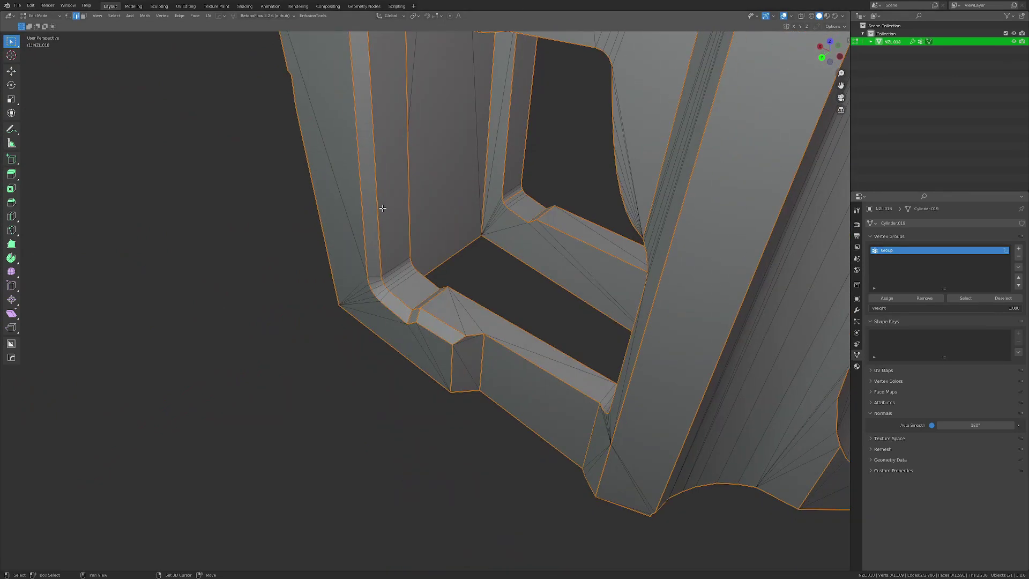
pyautogui.scroll(4, 438, 258)
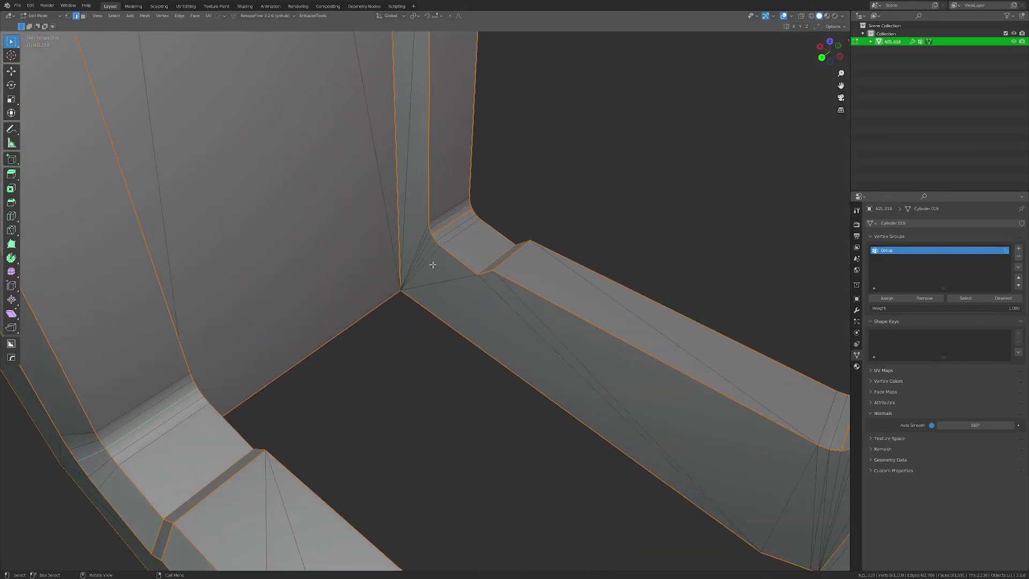
pyautogui.scroll(-4, 446, 226)
pyautogui.moveTo(480, 239); pyautogui.dragTo(387, 239, button='middle')
pyautogui.hotkey('alt', 'a')
# Step: Mark the cross edges at the upper corner and bend of the front frame window's stepped inner side as seams, then deselect everything
pyautogui.scroll(3, 418, 225)
pyautogui.scroll(-2, 395, 210)
pyautogui.moveTo(432, 298); pyautogui.dragTo(322, 318, button='middle')
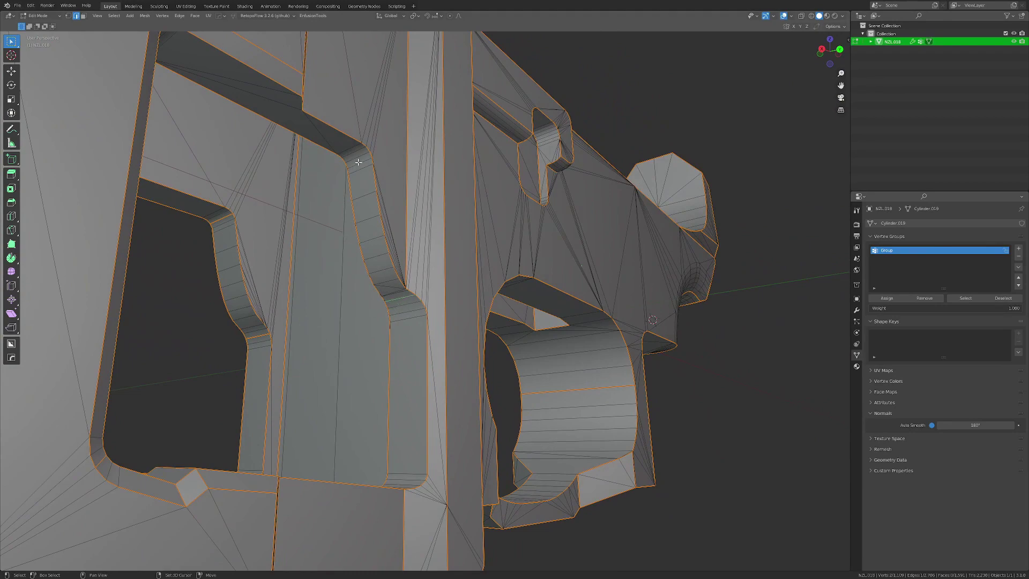
pyautogui.moveTo(350, 159); pyautogui.dragTo(397, 155, button='middle')
pyautogui.hotkey('ctrl', 'e')
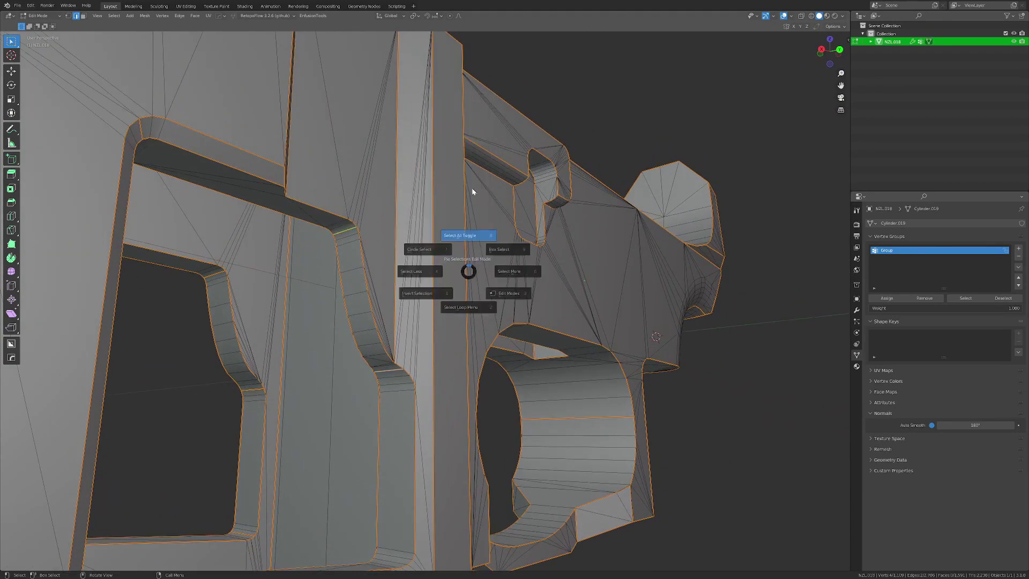
pyautogui.hotkey('alt', 'a')
# Step: Mark the cross edge at the rounded lower corner of the frame window's stepped side as a seam and deselect everything
pyautogui.keyDown('shift'); pyautogui.moveTo(436, 274); pyautogui.dragTo(420, 161, button='middle'); pyautogui.keyUp('shift')
pyautogui.moveTo(402, 203); pyautogui.dragTo(380, 308, button='middle')
pyautogui.scroll(2, 379, 308)
pyautogui.scroll(3, 387, 407)
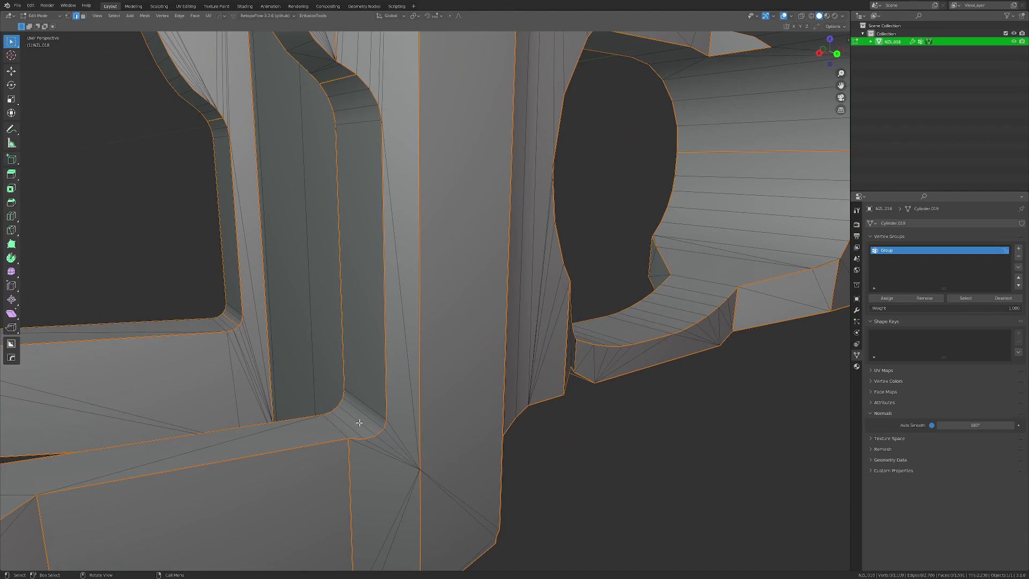
pyautogui.click(358, 423)
pyautogui.hotkey('ctrl', 'e')
pyautogui.click(441, 420)
pyautogui.hotkey('alt', 'a')
# Step: Mark one cross edge at each rounded upper corner of the small side recess as a seam
pyautogui.scroll(-6, 431, 284)
pyautogui.moveTo(430, 285); pyautogui.dragTo(424, 233, button='middle')
pyautogui.scroll(5, 432, 254)
pyautogui.scroll(3, 435, 235)
pyautogui.moveTo(532, 337); pyautogui.dragTo(271, 206, button='middle')
pyautogui.press('c')
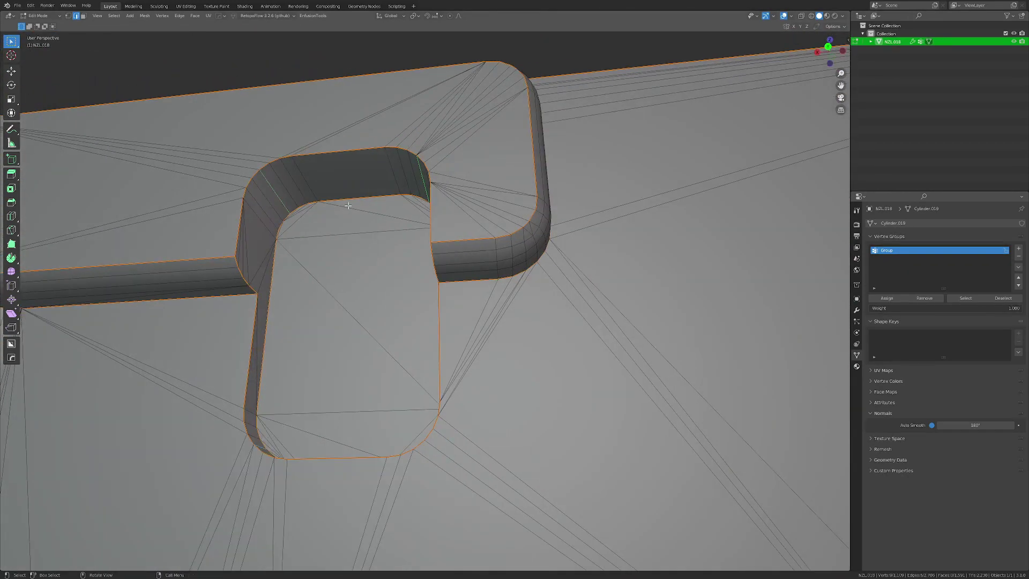
pyautogui.moveTo(360, 243); pyautogui.dragTo(401, 246, button='middle')
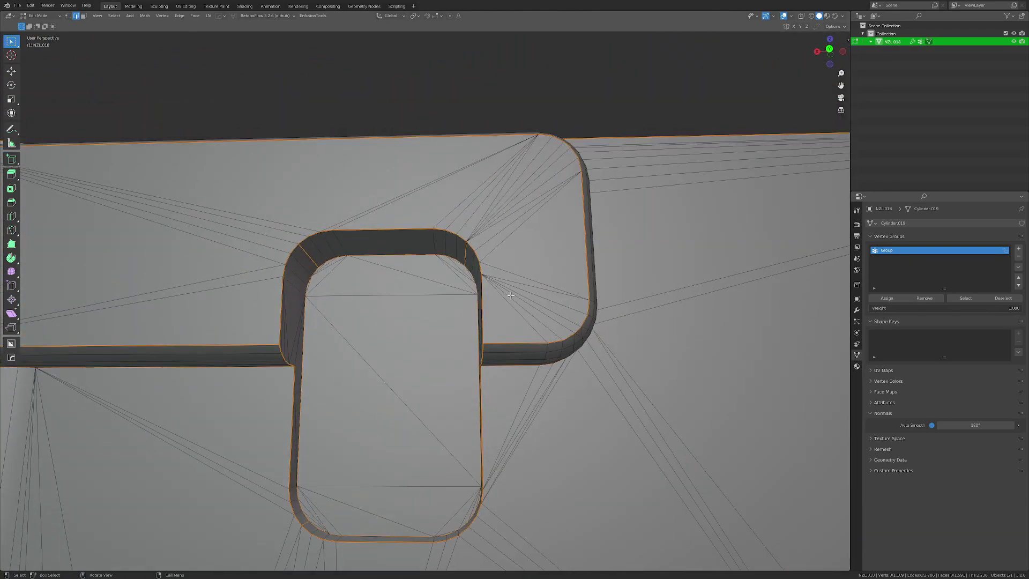
# Step: Examine the seam layout around the whole blaster body for surfaces that still need seams
pyautogui.scroll(-6, 346, 289)
pyautogui.moveTo(339, 307); pyautogui.dragTo(382, 280, button='middle')
pyautogui.keyDown('shift'); pyautogui.moveTo(354, 332); pyautogui.dragTo(514, 296, button='middle'); pyautogui.keyUp('shift')
pyautogui.moveTo(418, 353); pyautogui.dragTo(395, 328, button='middle')
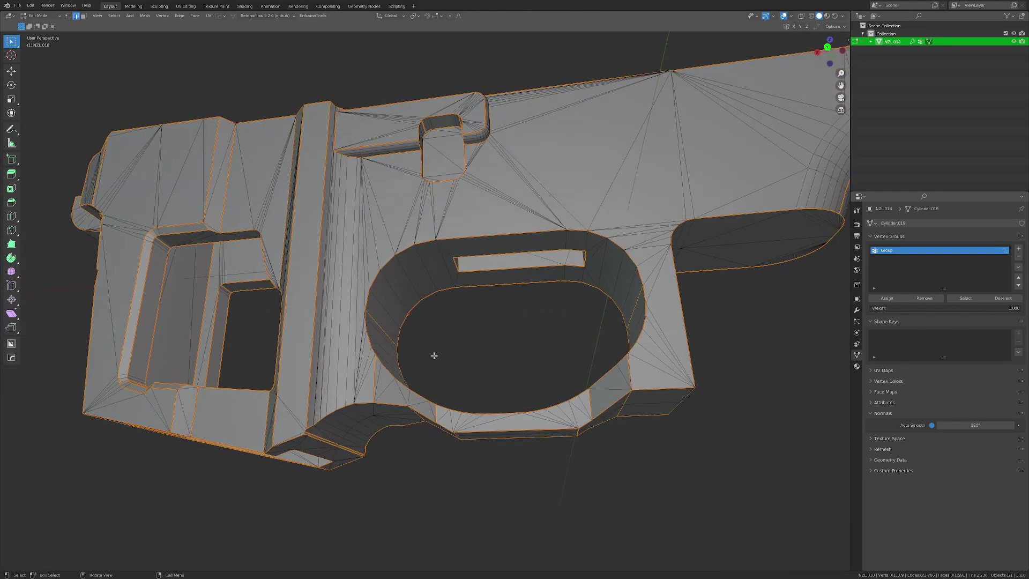
pyautogui.moveTo(351, 410); pyautogui.dragTo(372, 387, button='middle')
pyautogui.scroll(-4, 326, 312)
pyautogui.moveTo(326, 312); pyautogui.dragTo(379, 383, button='middle')
pyautogui.scroll(4, 318, 343)
# Step: Select the whole mesh and unwrap it in the UV Editing workspace
pyautogui.press('a')
pyautogui.click(185, 6)
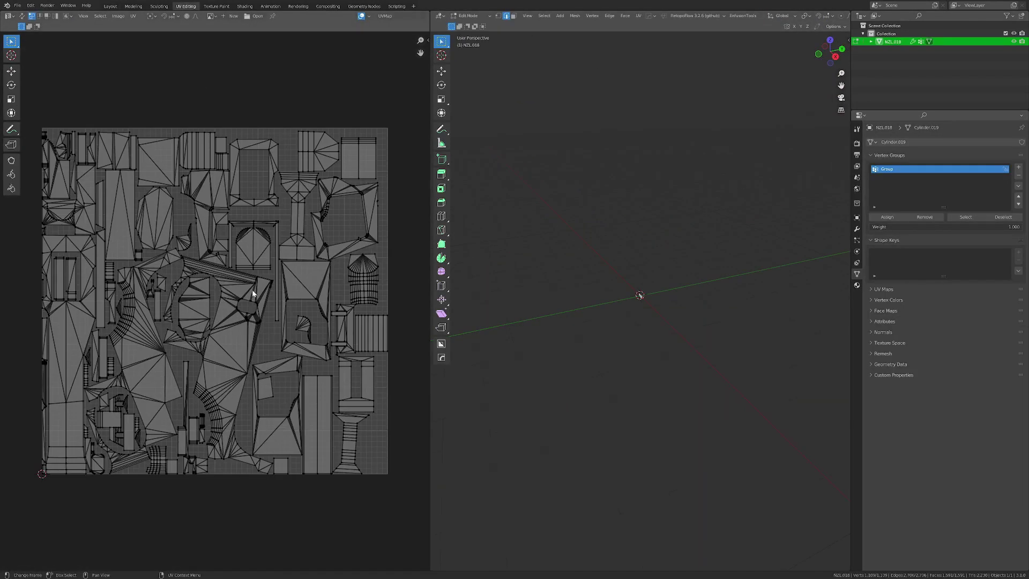
pyautogui.press('t')
pyautogui.press('KP_Decimal')
pyautogui.moveTo(591, 331); pyautogui.dragTo(656, 307, button='middle')
pyautogui.press('u')
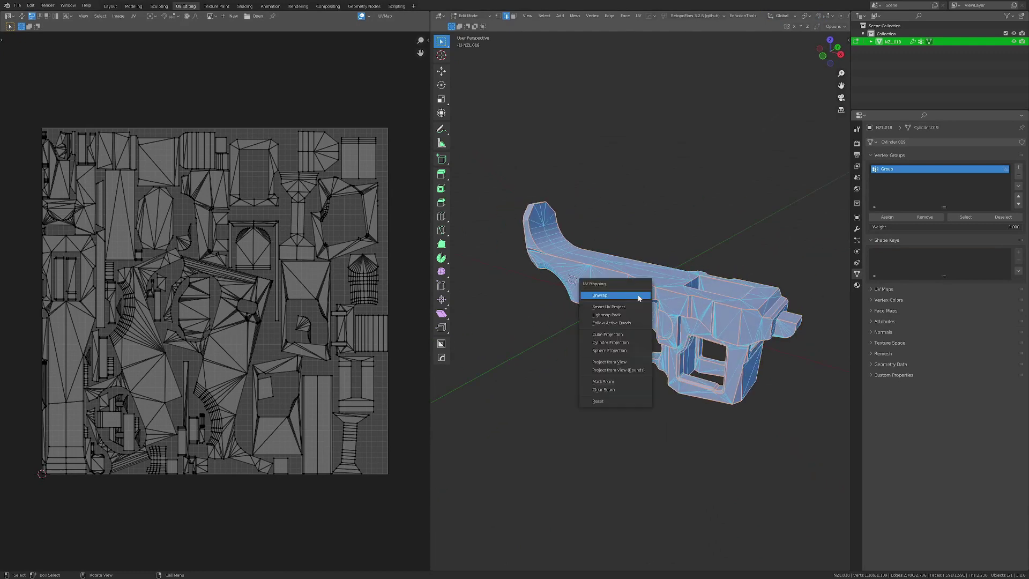
pyautogui.click(638, 298)
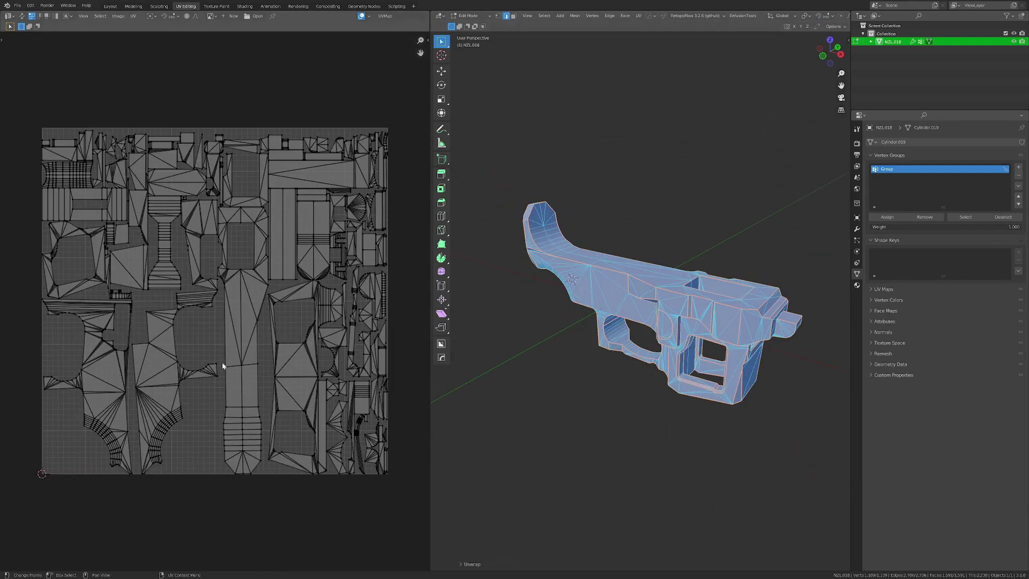
# Step: Switch the UV editor's selection mode to whole islands
pyautogui.scroll(4, 225, 369)
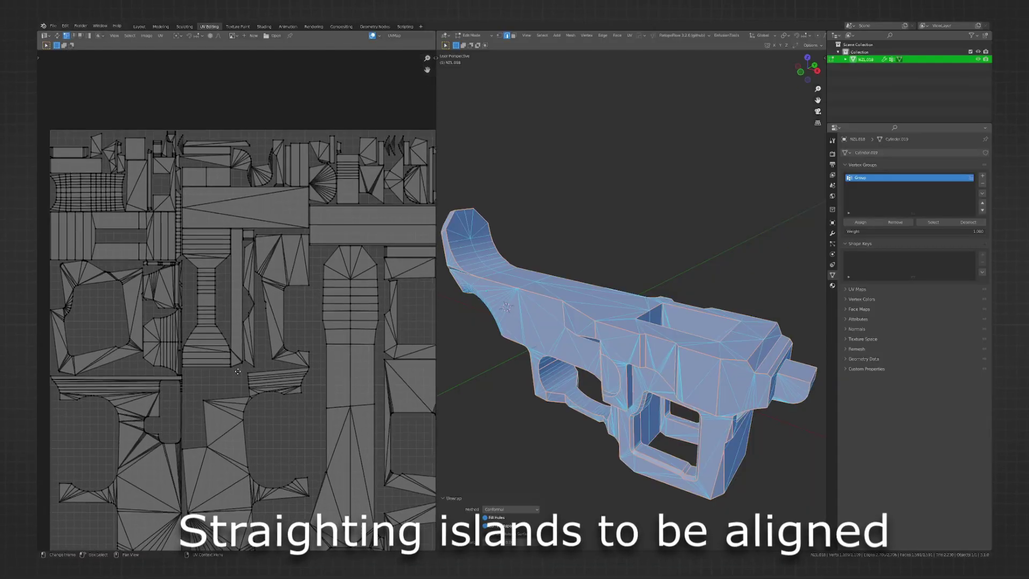
pyautogui.scroll(3, 329, 351)
pyautogui.moveTo(155, 326); pyautogui.dragTo(264, 331, button='middle')
pyautogui.scroll(-2, 328, 352)
pyautogui.press('t')
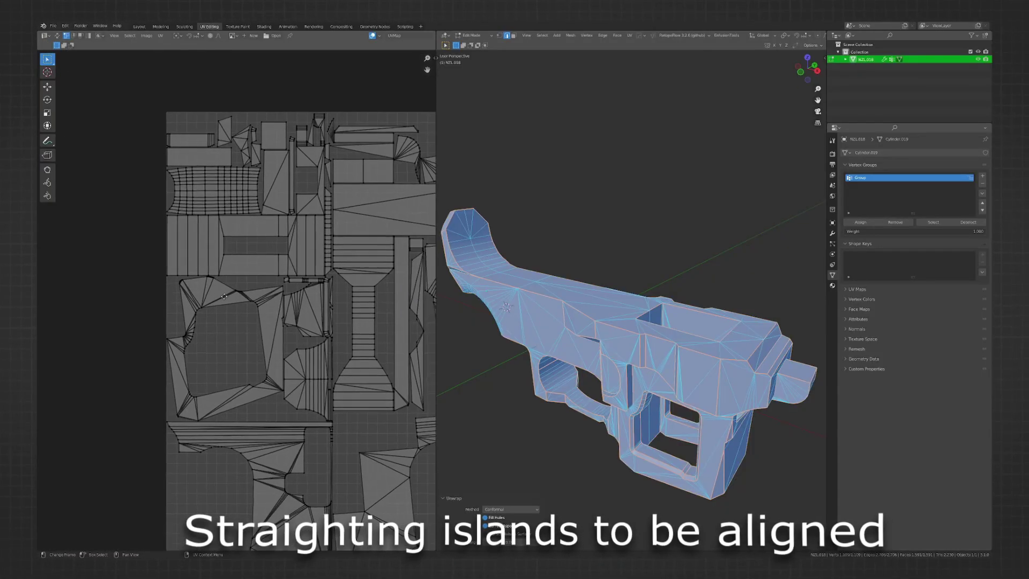
pyautogui.scroll(4, 235, 299)
pyautogui.scroll(3, 236, 326)
pyautogui.click(89, 35)
pyautogui.scroll(-6, 239, 300)
# Step: Rotate the large frame island with the window opening until its straight edges are horizontal and vertical
pyautogui.click(259, 374)
pyautogui.scroll(-6, 263, 376)
pyautogui.moveTo(343, 385); pyautogui.dragTo(284, 379, button='middle')
pyautogui.scroll(4, 288, 362)
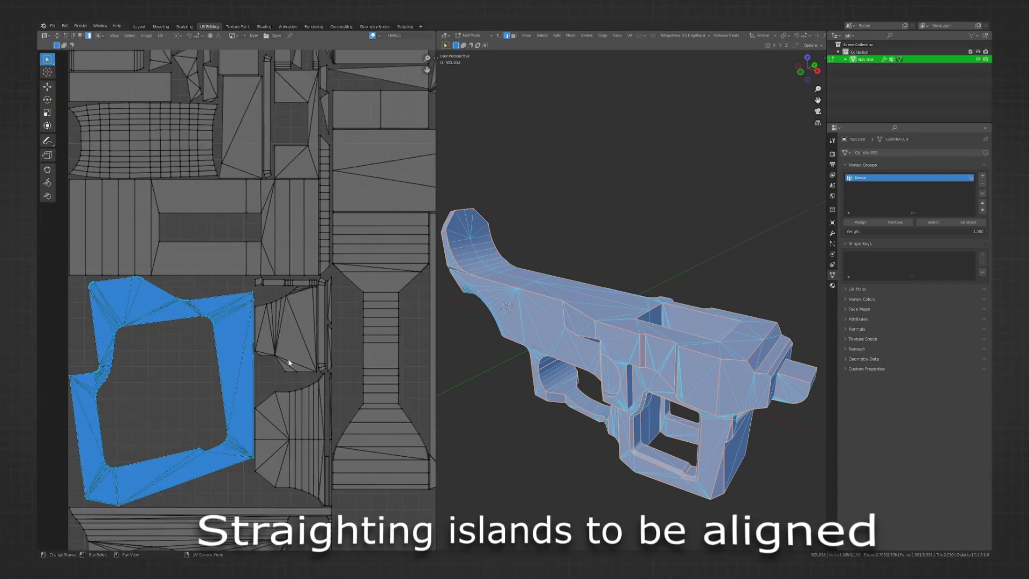
pyautogui.press('r')
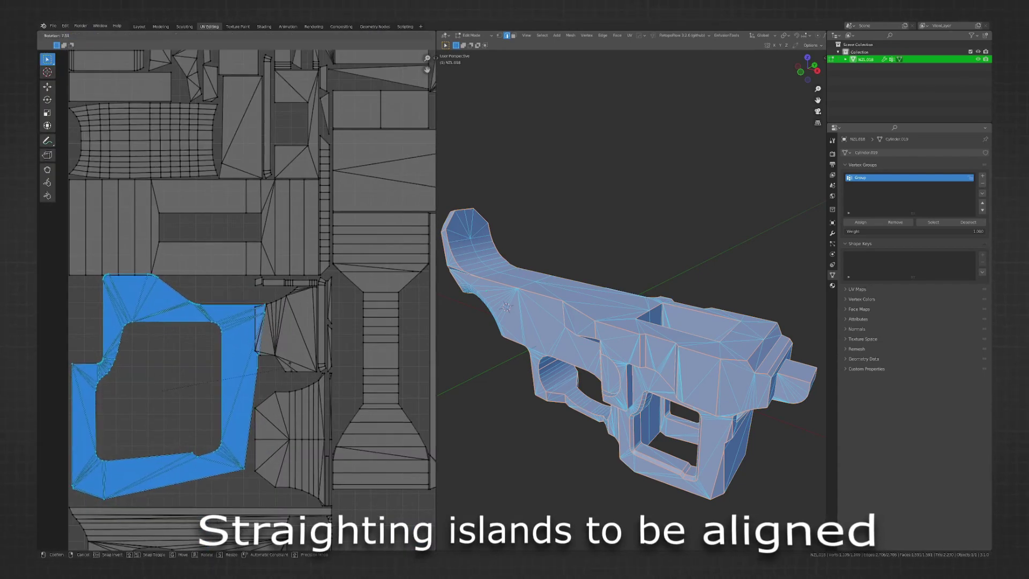
pyautogui.click(262, 372)
pyautogui.scroll(5, 144, 348)
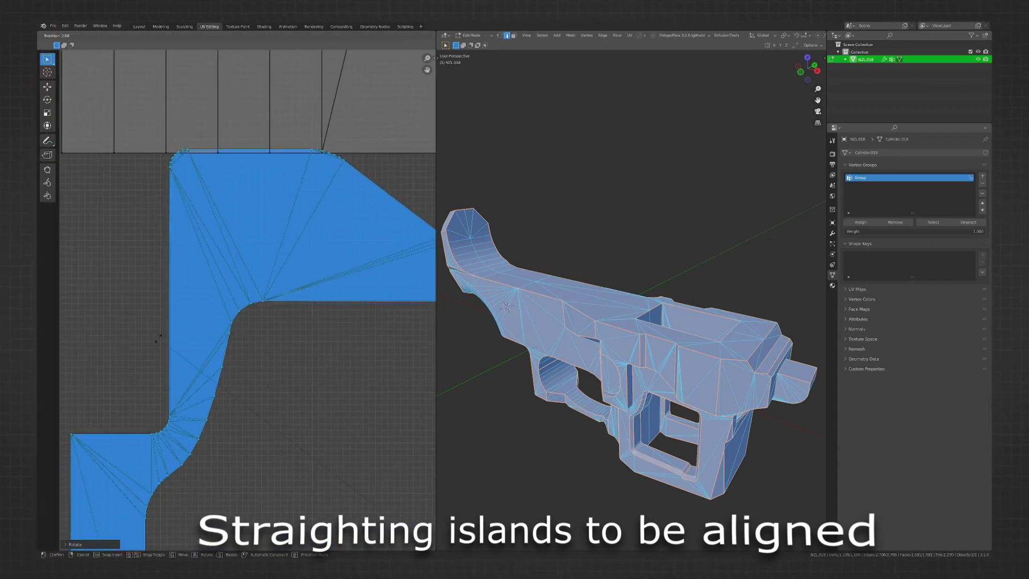
pyautogui.click(134, 336)
pyautogui.scroll(-6, 161, 364)
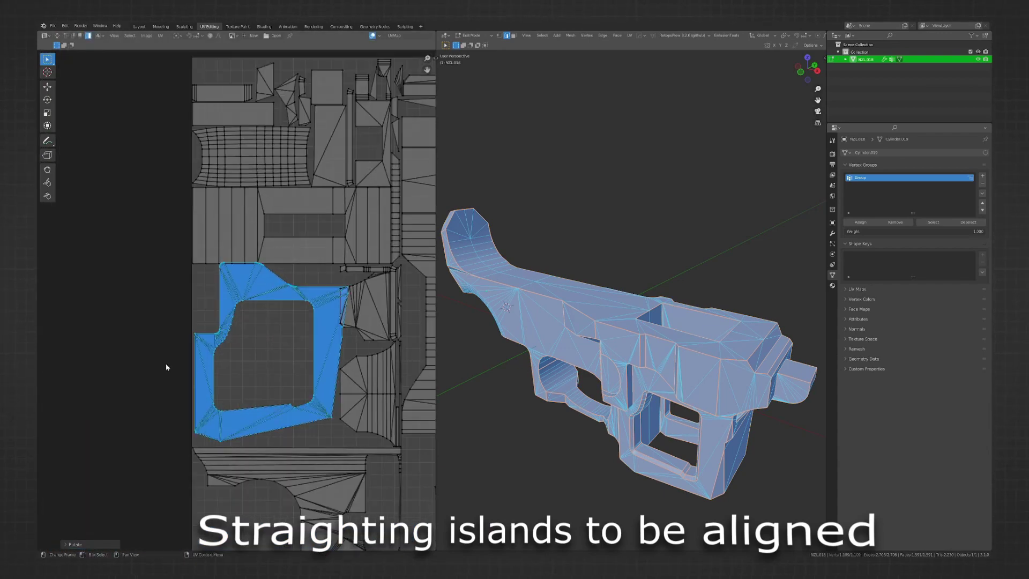
# Step: Straighten the second large grip-side island with the stepped outline so its edges align with the UV grid
pyautogui.scroll(-2, 215, 412)
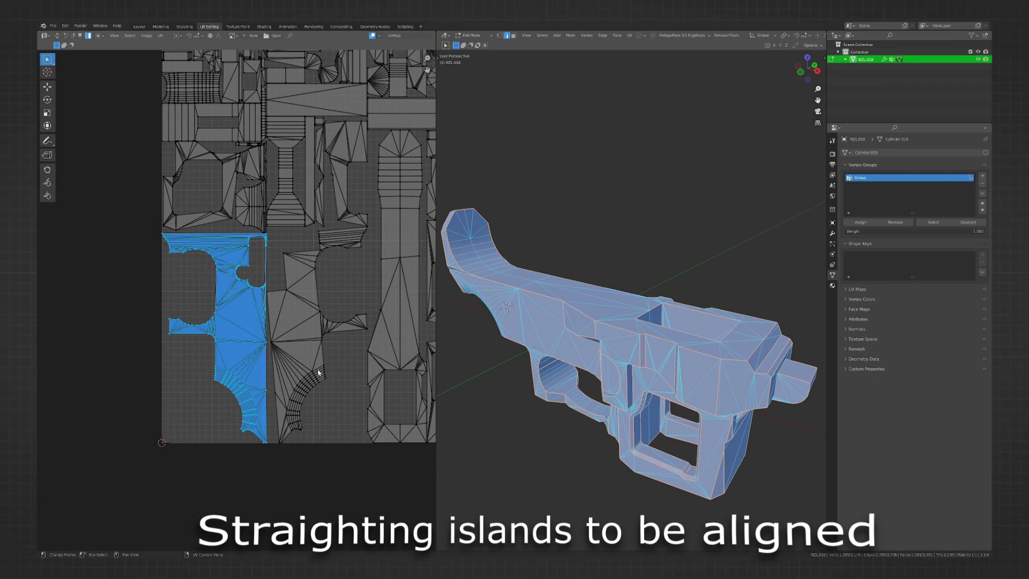
pyautogui.click(313, 357)
pyautogui.press('r')
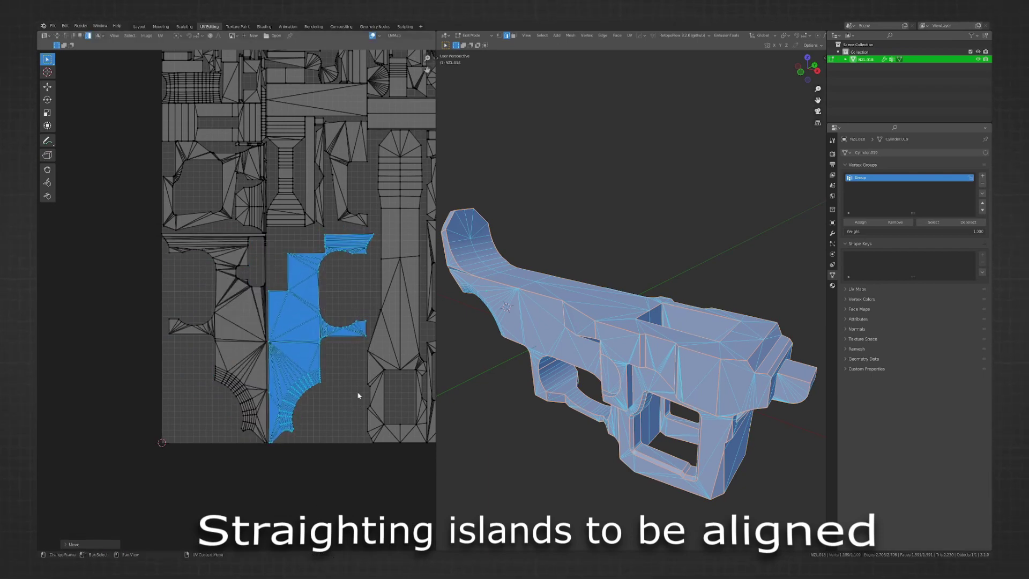
pyautogui.scroll(-2, 358, 408)
pyautogui.click(313, 386)
# Step: Straighten the tall island with the rectangular window so its upper edge is horizontal
pyautogui.moveTo(338, 386); pyautogui.dragTo(274, 384, button='middle')
pyautogui.click(278, 380)
pyautogui.click(328, 388)
pyautogui.scroll(3, 348, 399)
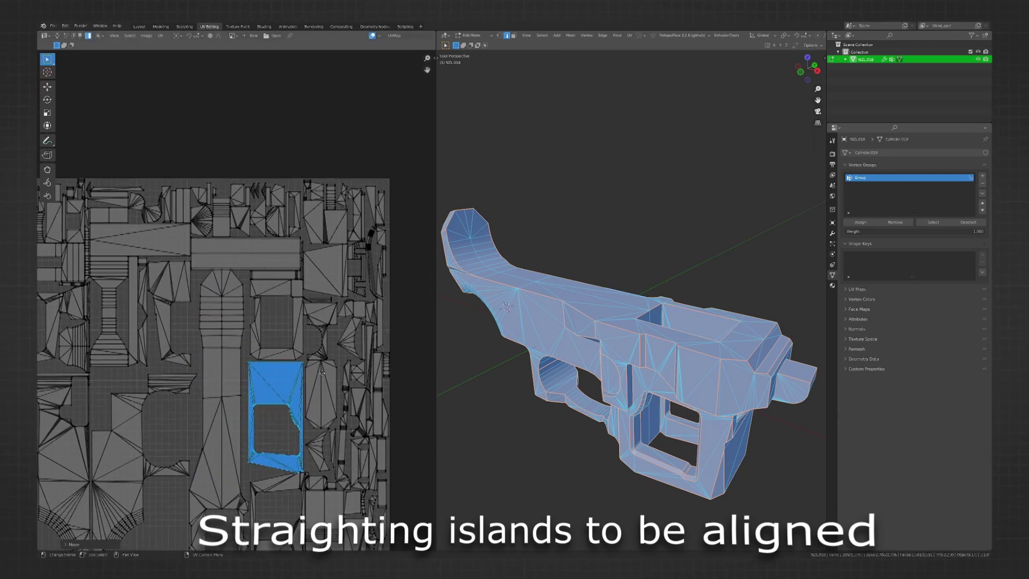
# Step: Straighten the T-shaped island with the semicircular cut-out and reposition it beside the frame islands
pyautogui.scroll(-3, 363, 410)
pyautogui.press('g')
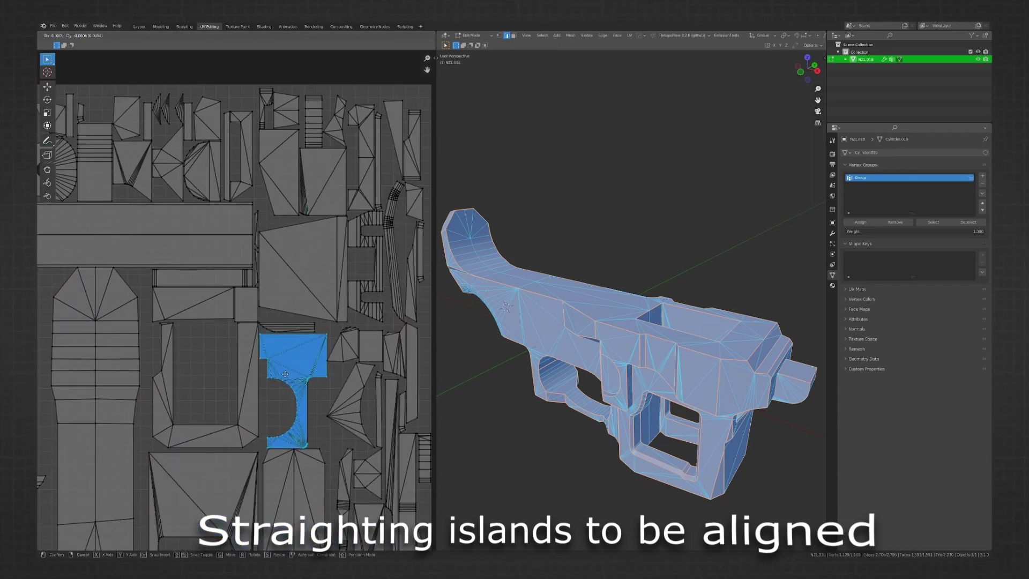
pyautogui.click(286, 376)
pyautogui.scroll(-2, 286, 386)
pyautogui.moveTo(284, 437); pyautogui.dragTo(283, 384, button='middle')
# Step: Rotate the small triangular island with the curved edge to align its straight sides with the UV grid
pyautogui.click(281, 389)
pyautogui.press('g')
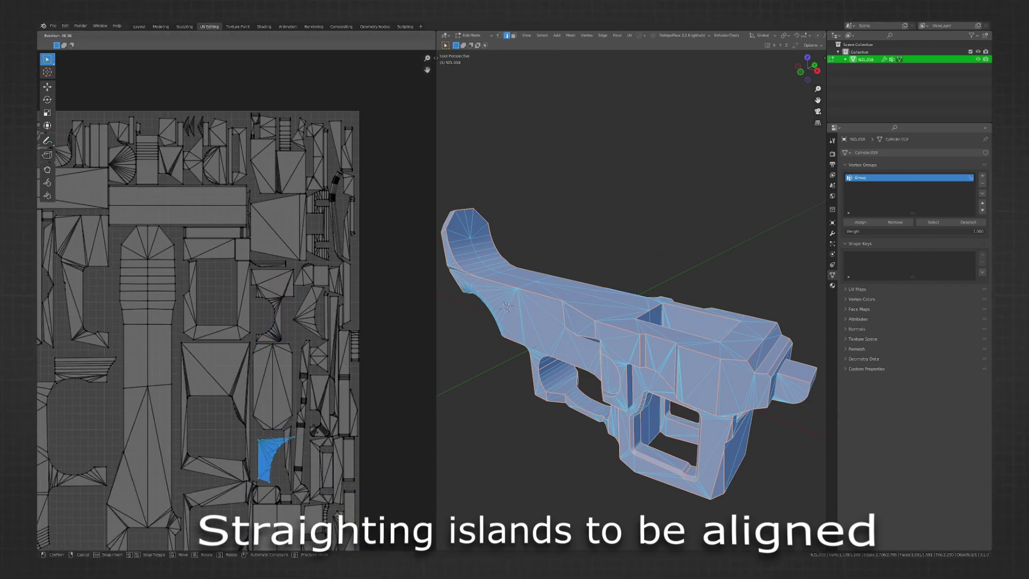
pyautogui.scroll(4, 289, 456)
pyautogui.scroll(-5, 273, 399)
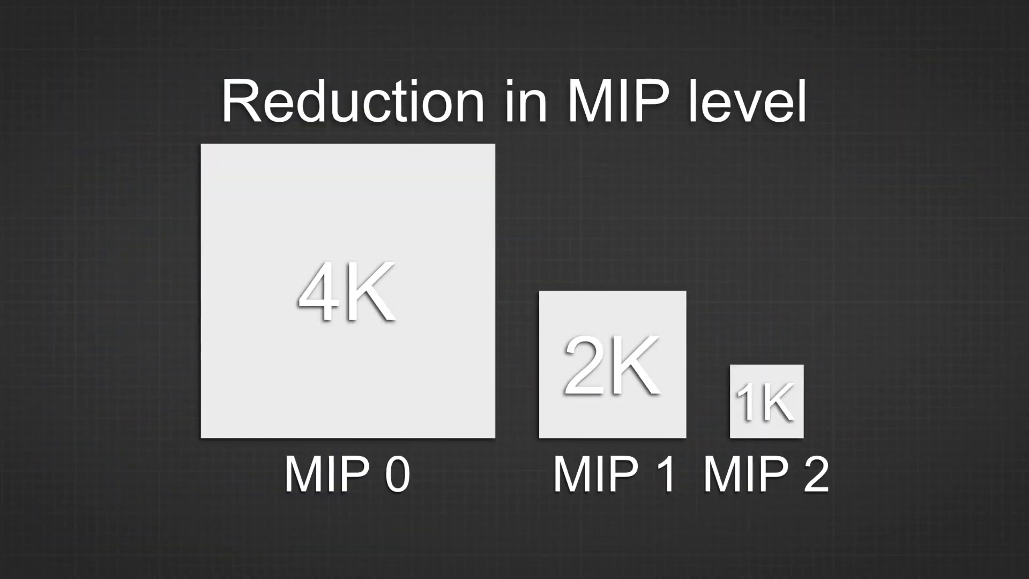
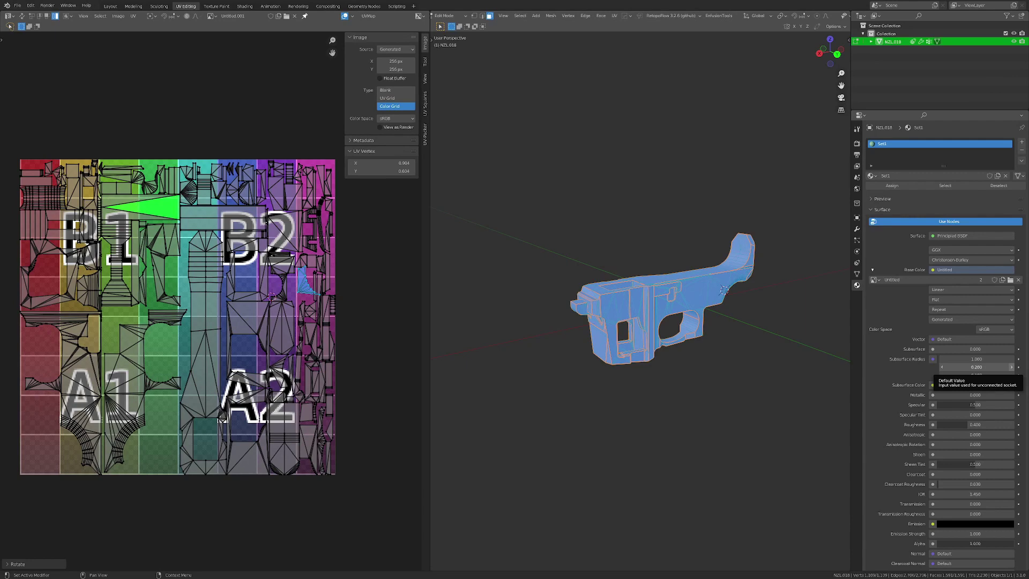
# Step: Try rotating the large frame island slightly on the color grid
pyautogui.moveTo(275, 286); pyautogui.dragTo(326, 311, button='middle')
pyautogui.scroll(2, 326, 311)
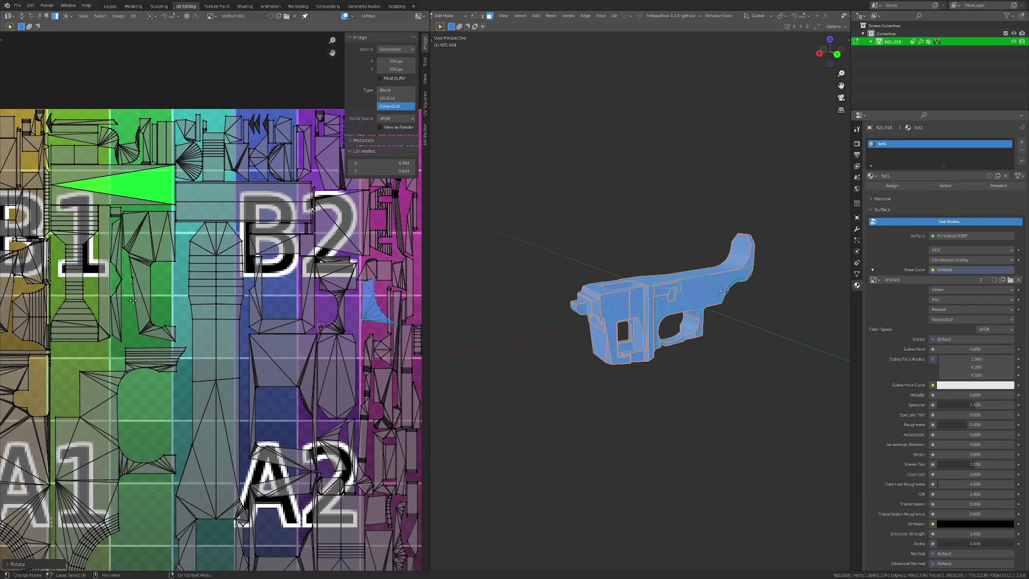
pyautogui.moveTo(121, 297); pyautogui.dragTo(262, 314, button='middle')
pyautogui.click(159, 309)
pyautogui.press('r')
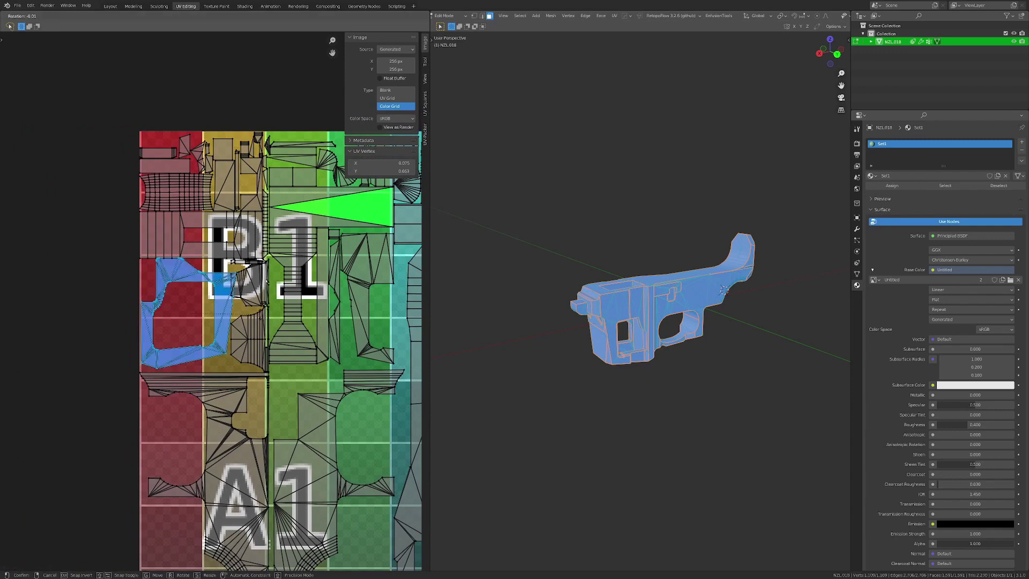
pyautogui.click(262, 311)
pyautogui.moveTo(263, 311); pyautogui.dragTo(101, 309, button='middle')
# Step: Try rotating the narrow curved strip island in the magenta column beside B2
pyautogui.moveTo(322, 234); pyautogui.dragTo(192, 256, button='middle')
pyautogui.click(324, 255)
pyautogui.press('r')
pyautogui.click(355, 246)
pyautogui.moveTo(299, 415); pyautogui.dragTo(293, 374, button='middle')
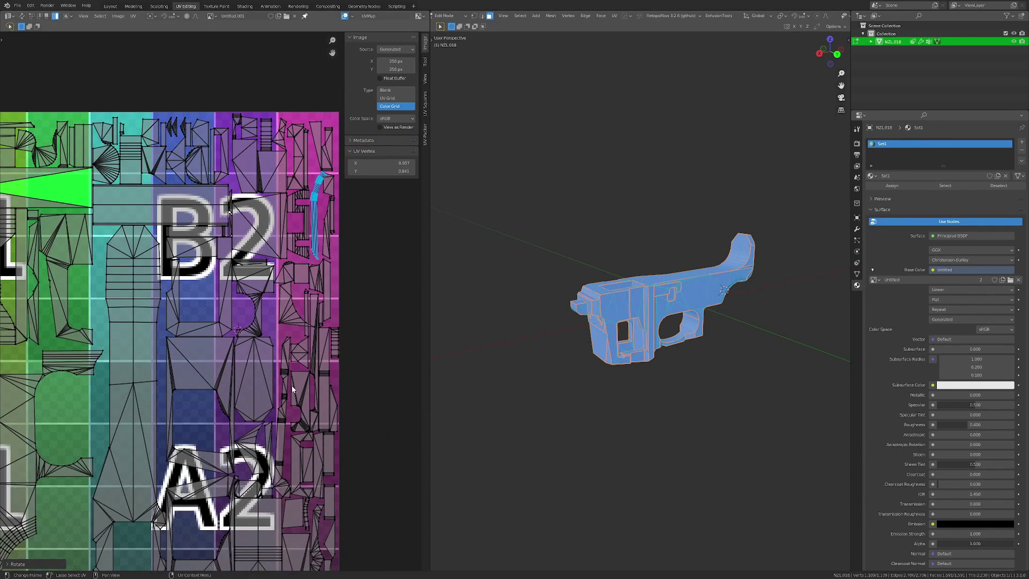
# Step: Try rotating the small curved triangular island over the A2 area, then select the tall window island above it
pyautogui.click(282, 438)
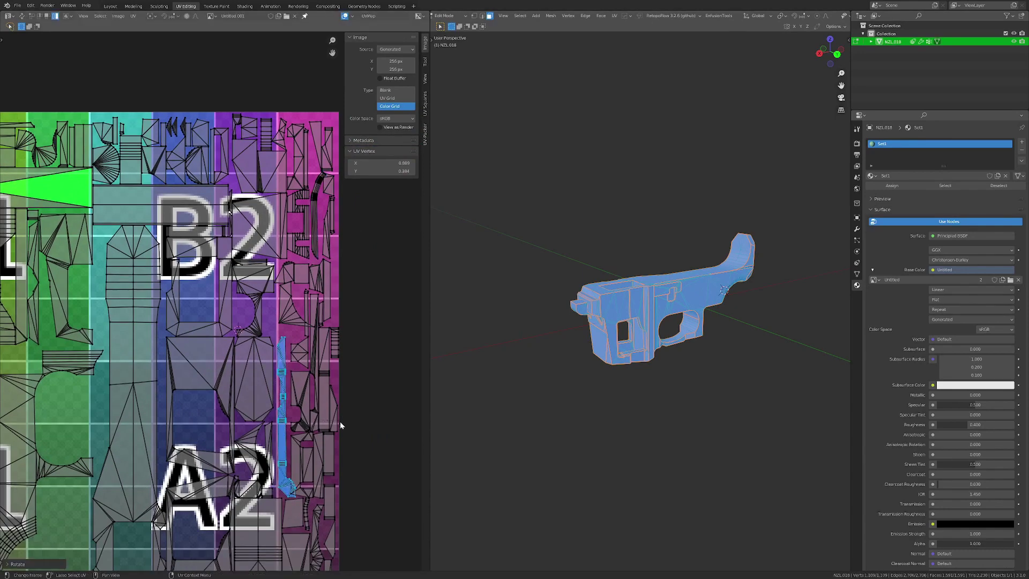
pyautogui.press('r')
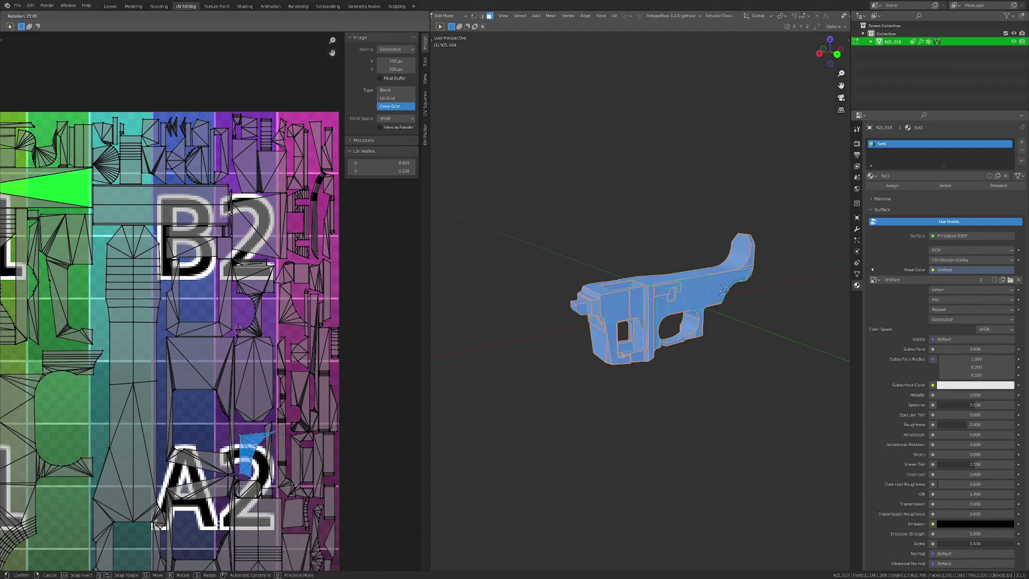
pyautogui.click(298, 429)
pyautogui.moveTo(231, 413); pyautogui.dragTo(249, 381, button='middle')
pyautogui.click(220, 438)
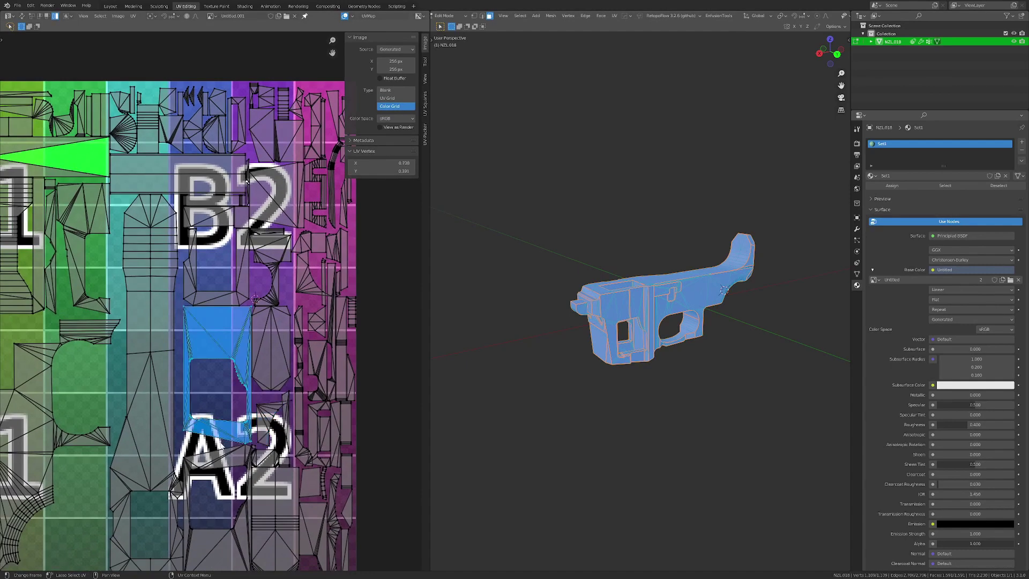
# Step: Try rotating the small four-sided island beside the A2 area
pyautogui.scroll(-1, 217, 462)
pyautogui.moveTo(216, 462); pyautogui.dragTo(240, 317, button='middle')
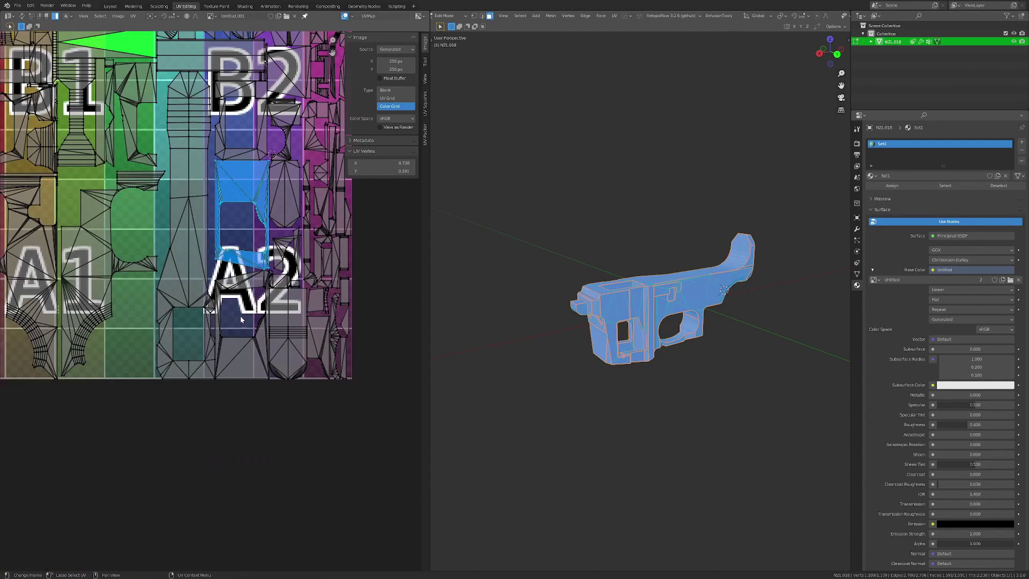
pyautogui.click(319, 344)
pyautogui.click(322, 294)
pyautogui.press('r')
pyautogui.click(339, 305)
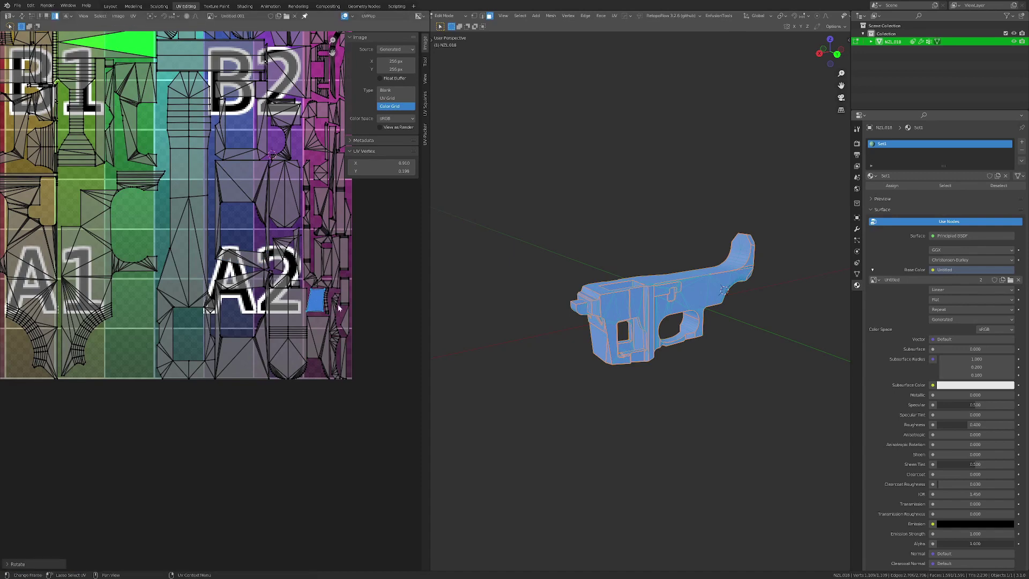
# Step: Try rotating the short curved strip island near the lower corner of the magenta column
pyautogui.moveTo(337, 308); pyautogui.dragTo(284, 307, button='middle')
pyautogui.scroll(1, 292, 343)
pyautogui.click(292, 346)
pyautogui.press('r')
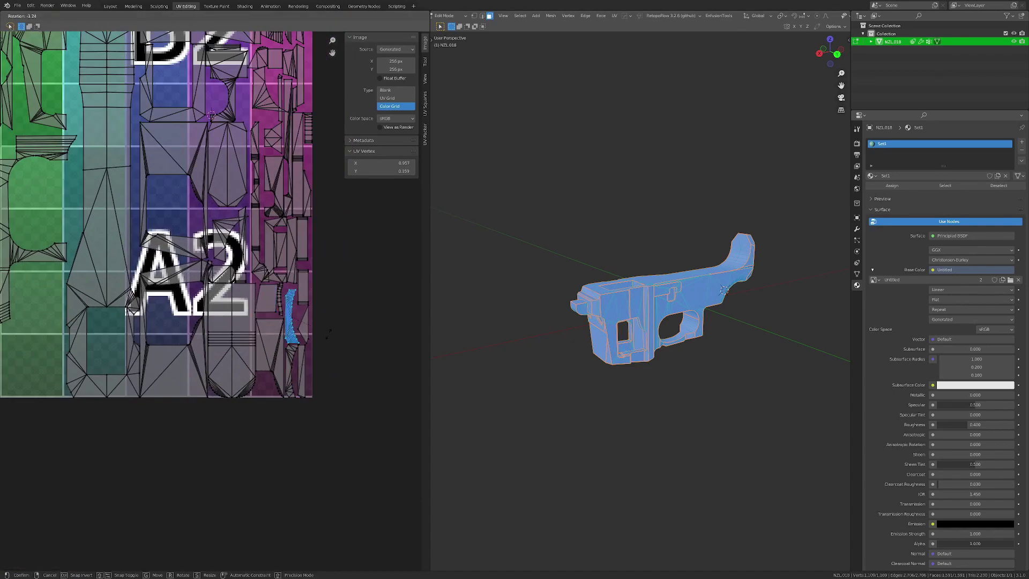
pyautogui.click(328, 335)
pyautogui.moveTo(289, 237); pyautogui.dragTo(291, 342, button='middle')
pyautogui.moveTo(268, 216)
pyautogui.mouseDown(button='middle')
pyautogui.moveTo(276, 307)
pyautogui.moveTo(325, 323)
pyautogui.mouseUp(button='middle')
pyautogui.click(276, 300)
pyautogui.moveTo(181, 245)
pyautogui.mouseDown(button='middle')
pyautogui.moveTo(227, 294)
pyautogui.moveTo(236, 271)
pyautogui.moveTo(285, 270)
pyautogui.mouseUp(button='middle')
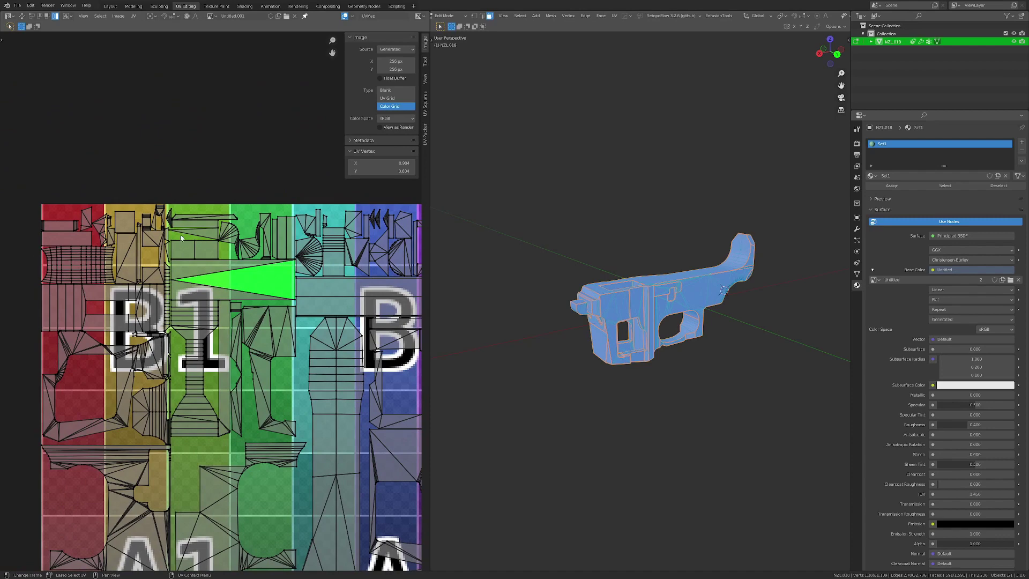
pyautogui.scroll(-2, 184, 296)
pyautogui.moveTo(183, 296); pyautogui.dragTo(125, 250, button='middle')
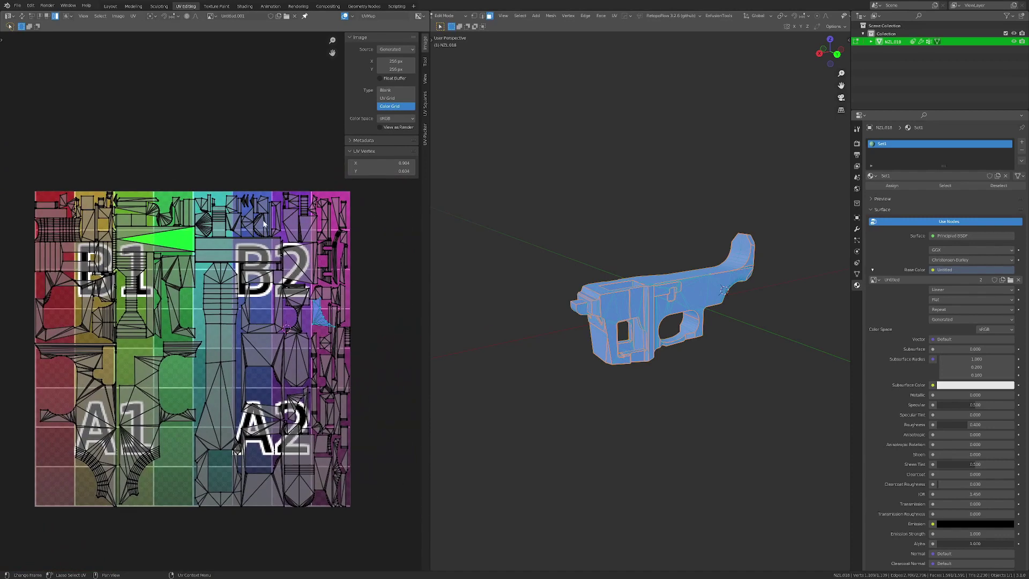
# Step: Turn off Pre-Rotate in the UV-Packer packing engine settings
pyautogui.click(425, 133)
pyautogui.moveTo(308, 180); pyautogui.dragTo(300, 192, button='middle')
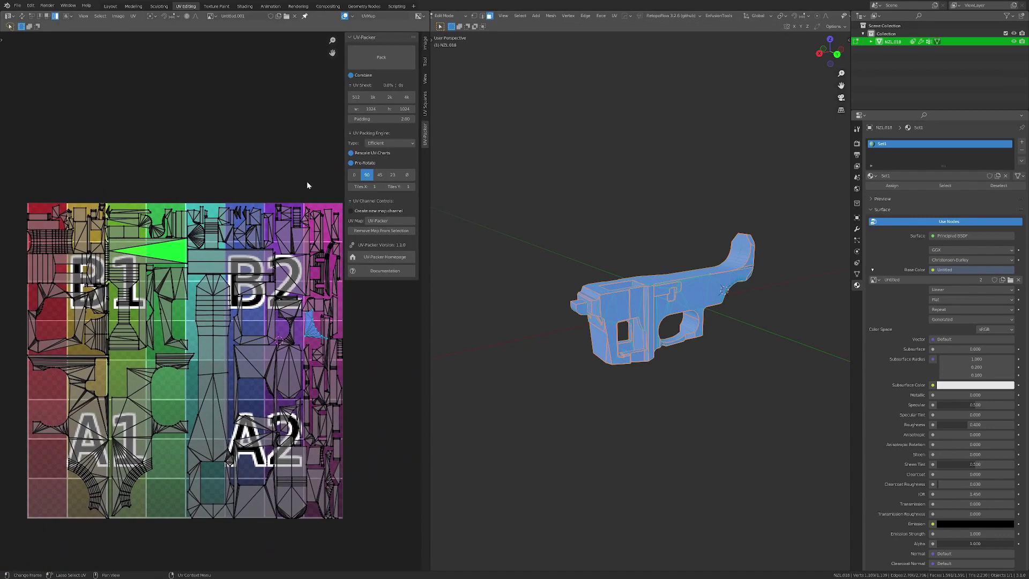
pyautogui.click(352, 163)
pyautogui.moveTo(142, 257); pyautogui.dragTo(169, 240, button='middle')
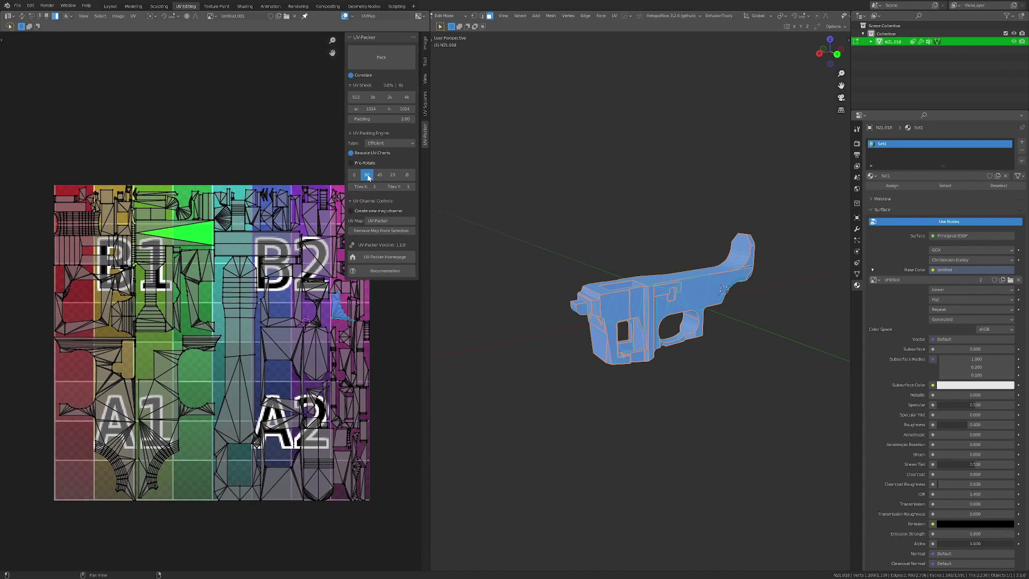
# Step: Set the UV-Packer padding to 8 and pack the blaster's UV islands with Efficient packing
pyautogui.click(385, 119)
pyautogui.write('8')
pyautogui.press('Return')
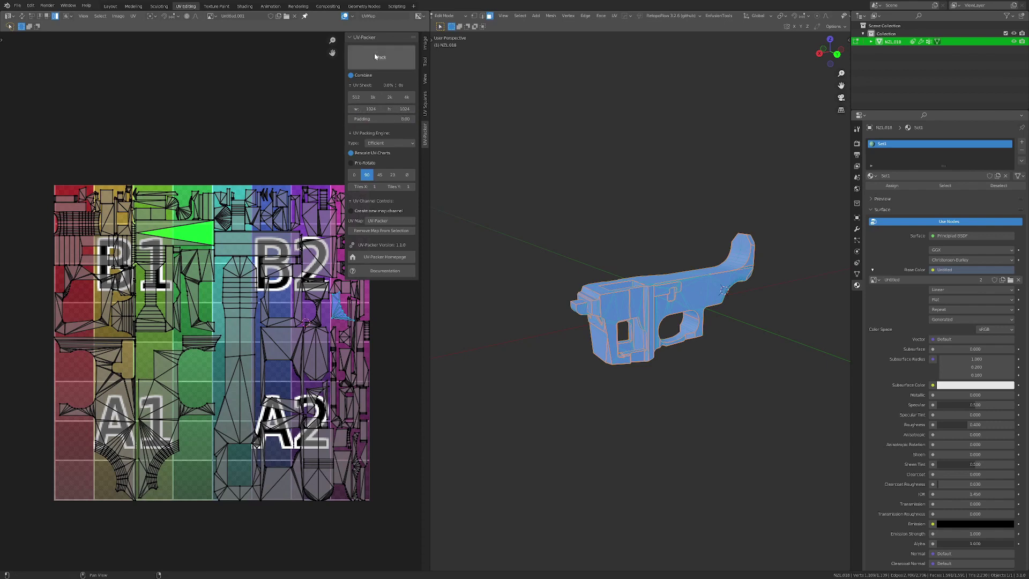
pyautogui.click(373, 54)
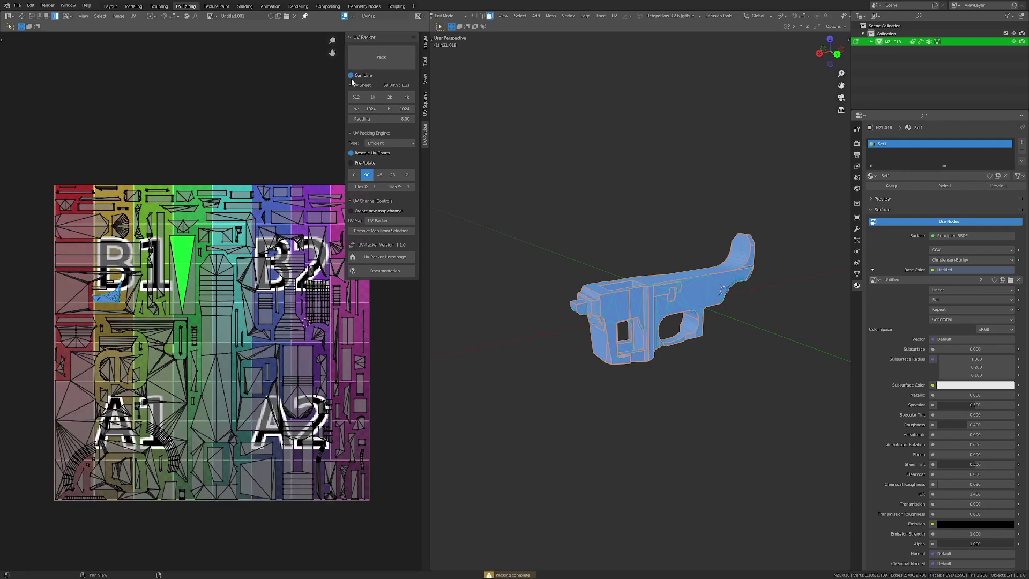
pyautogui.moveTo(232, 271); pyautogui.dragTo(226, 258, button='middle')
pyautogui.scroll(1, 226, 258)
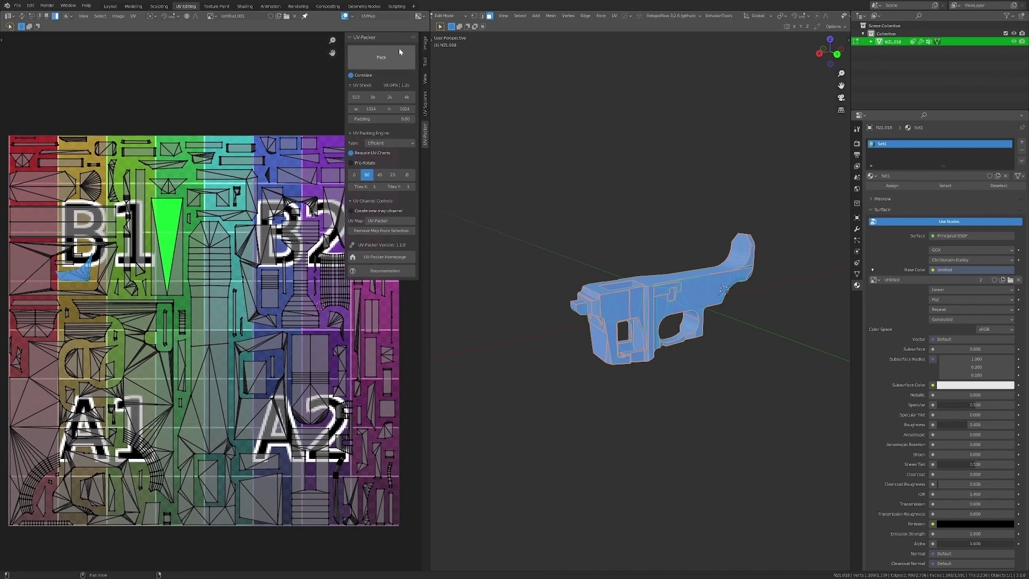
# Step: Repack the UV islands several more times with the same UV-Packer settings
pyautogui.click(393, 57)
pyautogui.click(392, 55)
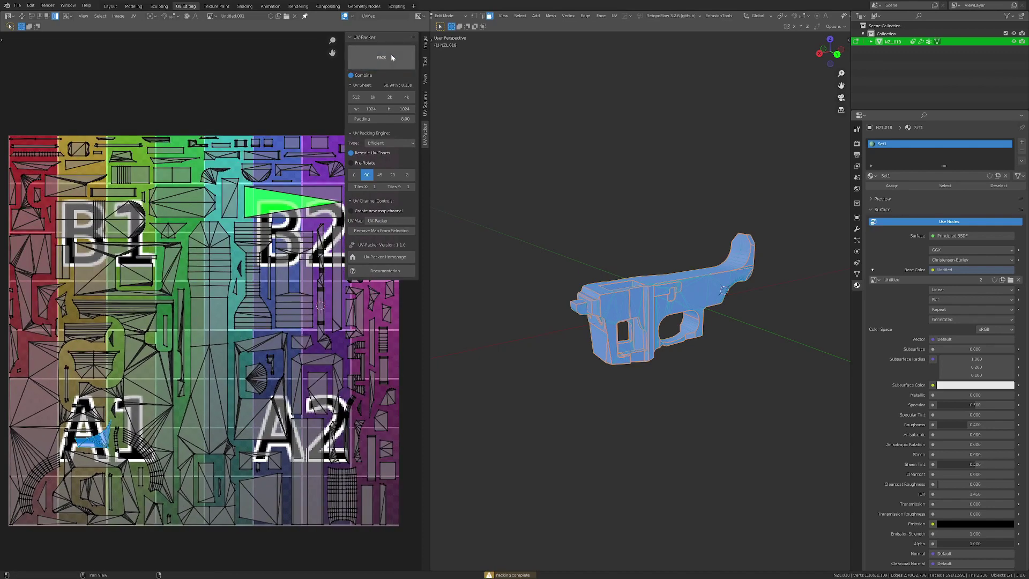
pyautogui.click(391, 54)
pyautogui.click(392, 57)
pyautogui.click(391, 61)
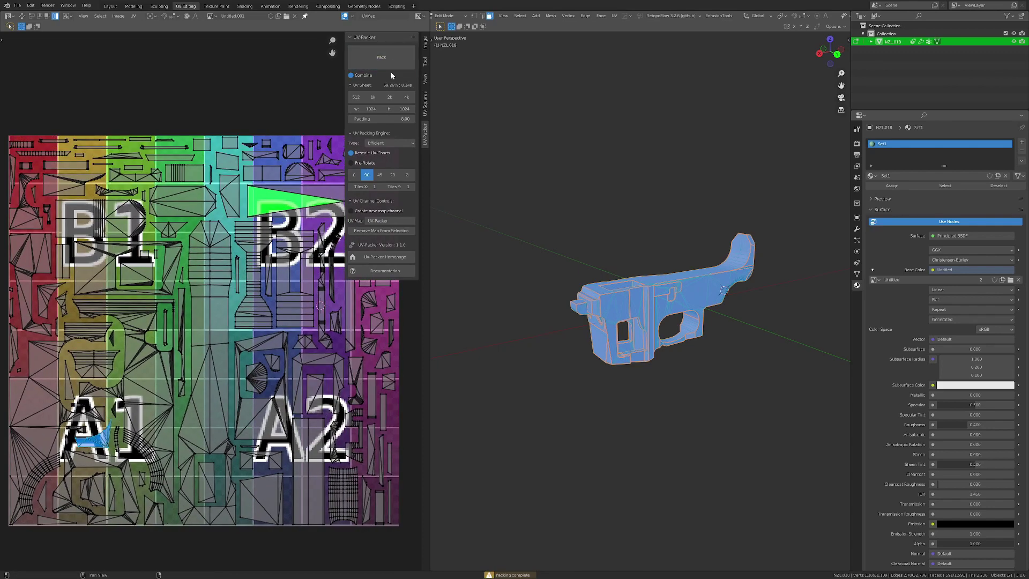
pyautogui.click(395, 67)
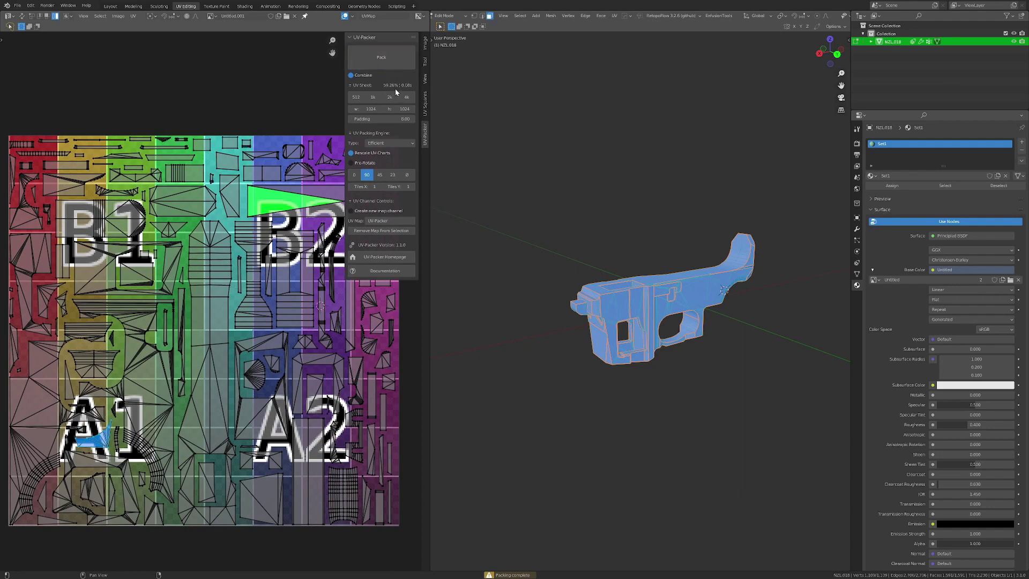
pyautogui.click(394, 61)
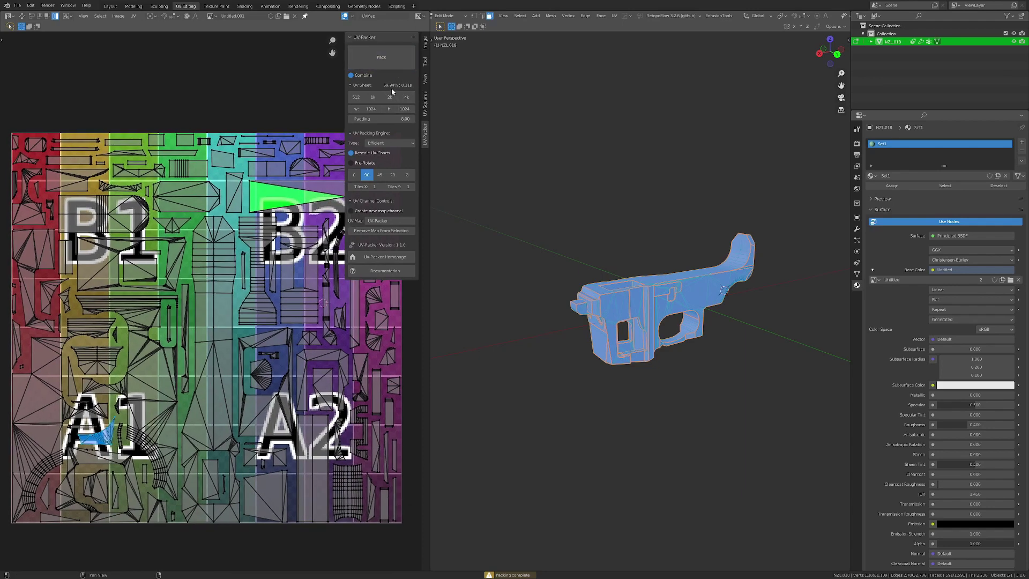
pyautogui.scroll(-1, 210, 304)
pyautogui.moveTo(210, 304); pyautogui.dragTo(206, 305, button='middle')
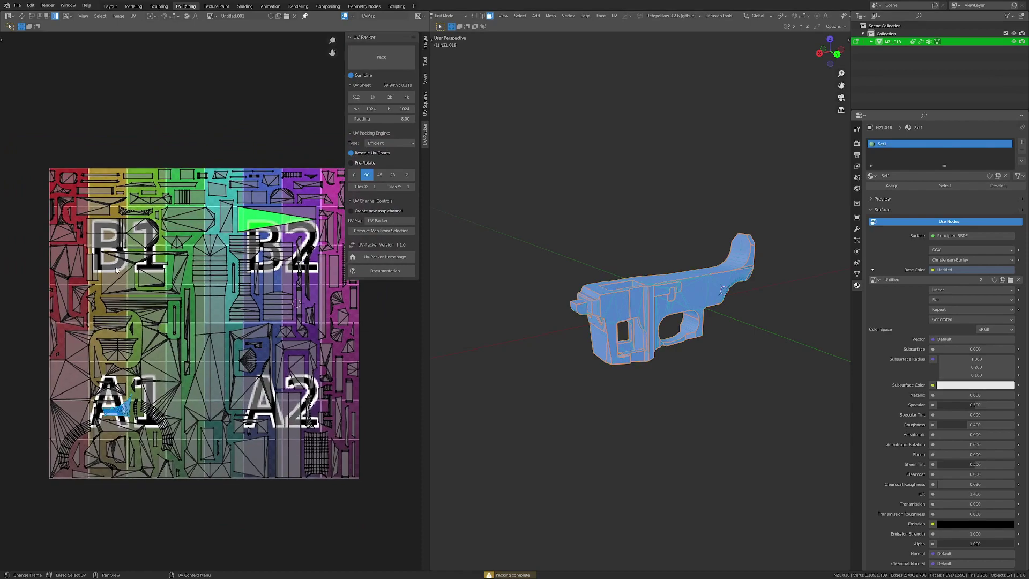
# Step: Inspect the packed layout by selecting the large island over A1, clear the selection, and hide the UV editor's sidebar
pyautogui.scroll(1, 206, 305)
pyautogui.press('a')
pyautogui.hotkey('alt', 'a')
pyautogui.click(157, 374)
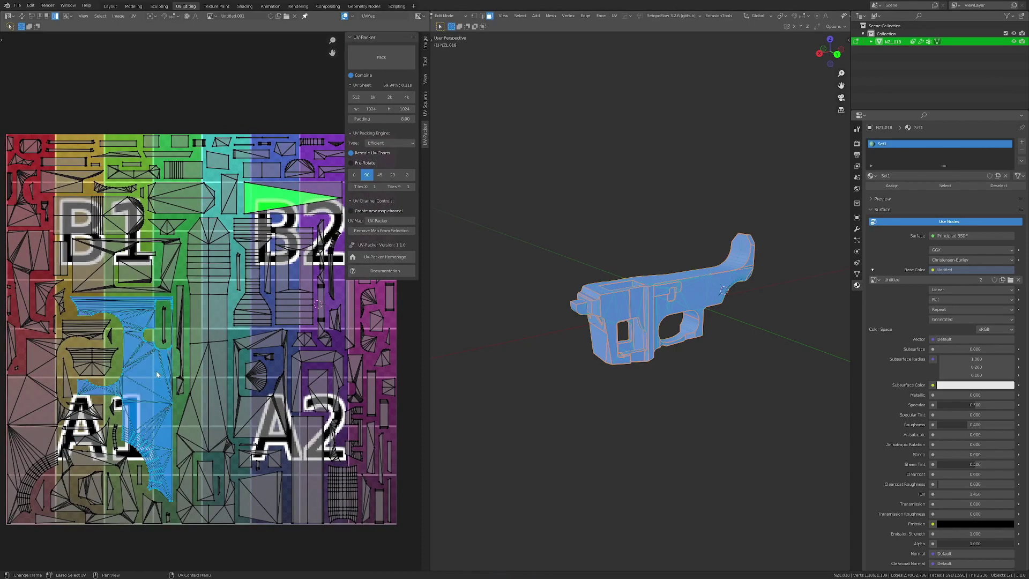
pyautogui.hotkey('alt', 'a')
pyautogui.press('a')
pyautogui.hotkey('alt', 'a')
pyautogui.moveTo(236, 349); pyautogui.dragTo(243, 373, button='middle')
pyautogui.press('n')
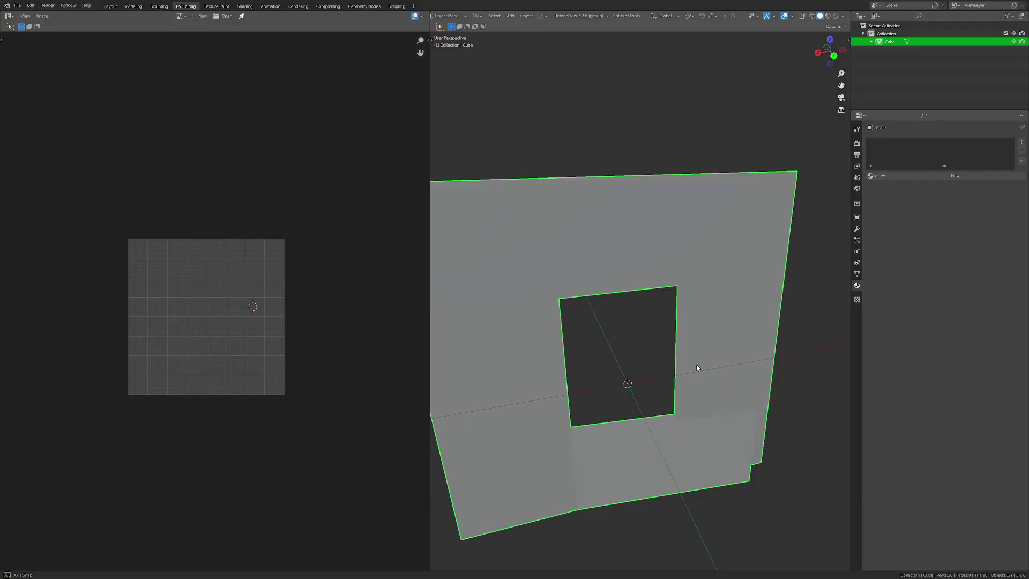
# Step: Turn on shadow and cavity shading in the viewport and set the cavity type to bring out the panel's shape
pyautogui.moveTo(696, 365); pyautogui.dragTo(660, 394, button='middle')
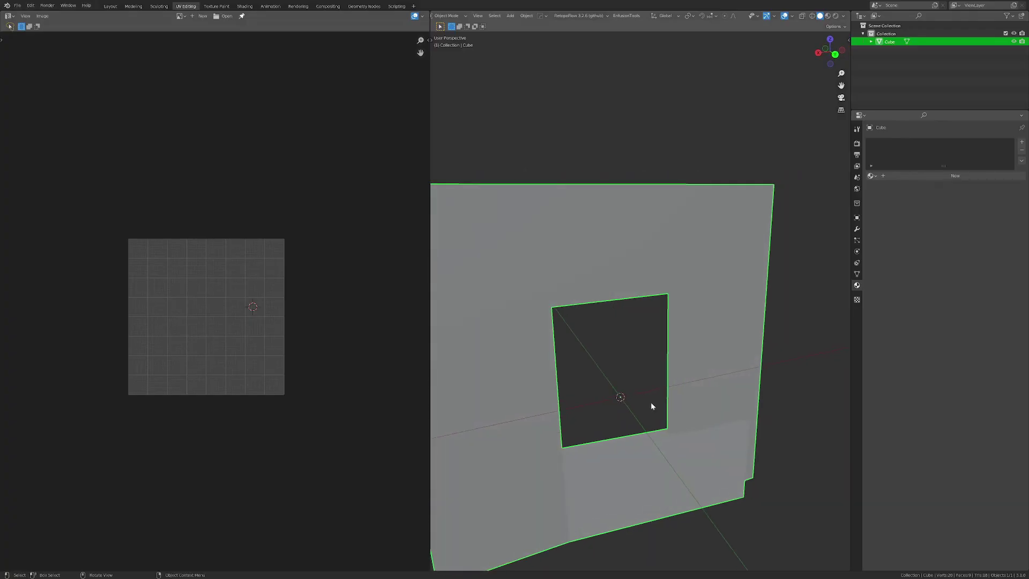
pyautogui.moveTo(620, 227); pyautogui.dragTo(653, 319, button='middle')
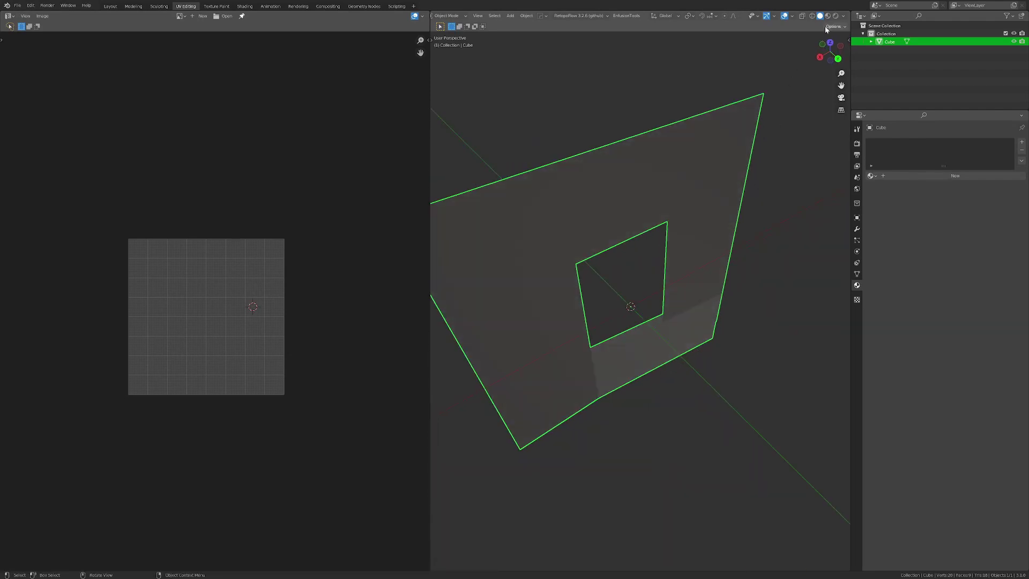
pyautogui.click(843, 16)
pyautogui.click(803, 215)
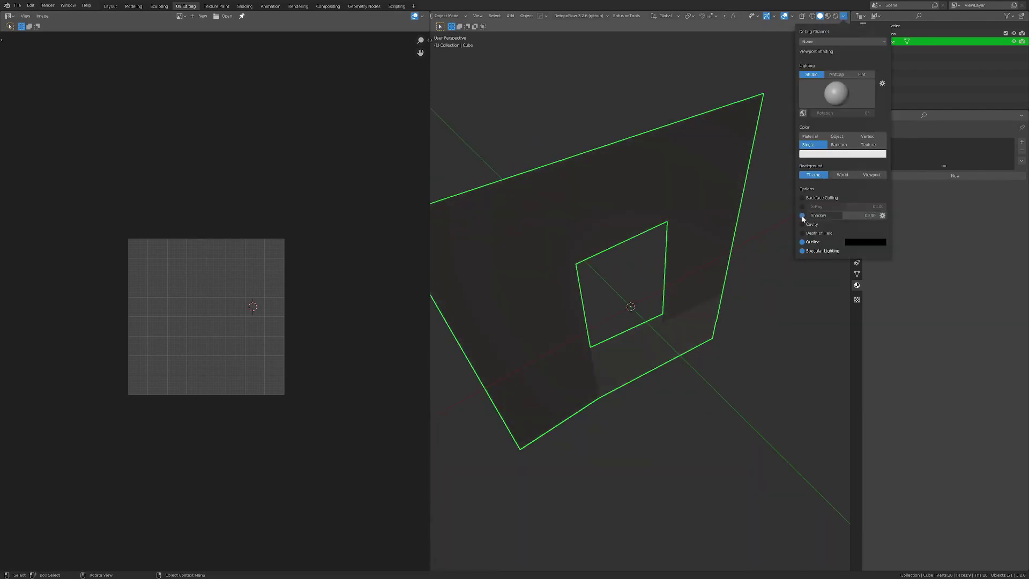
pyautogui.click(802, 224)
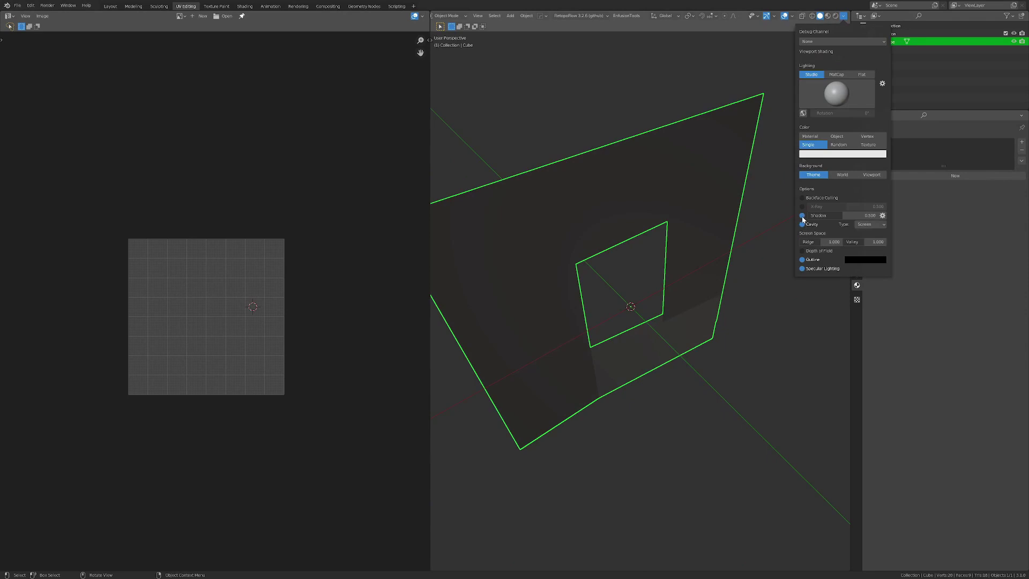
pyautogui.click(870, 224)
pyautogui.click(876, 258)
pyautogui.moveTo(713, 265)
pyautogui.mouseDown(button='middle')
pyautogui.moveTo(639, 265)
pyautogui.moveTo(620, 305)
pyautogui.moveTo(668, 366)
pyautogui.moveTo(699, 351)
pyautogui.mouseUp(button='middle')
# Step: Enter Edit Mode on the panel with the rectangular opening and unwrap all of its faces
pyautogui.press('Tab')
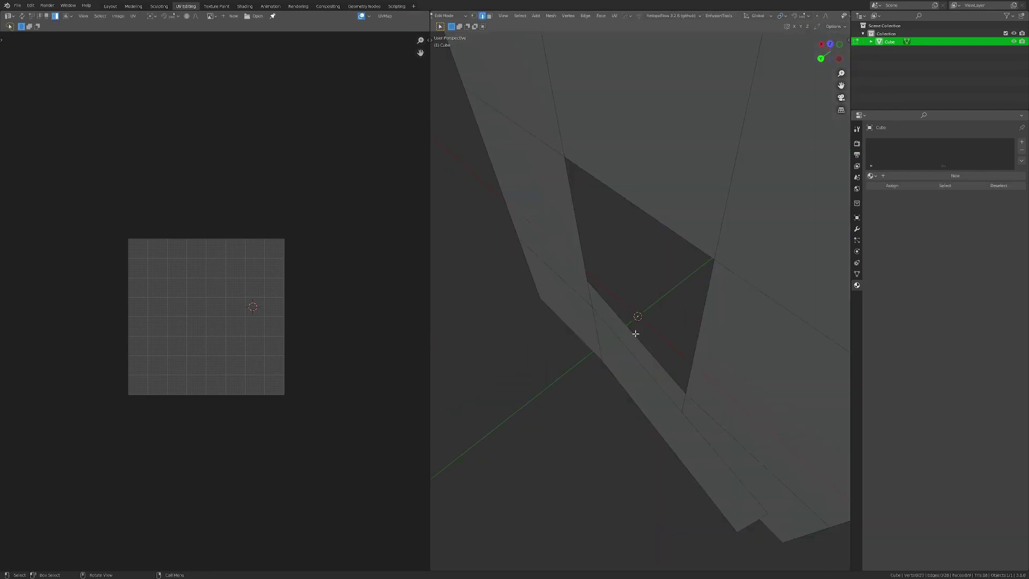
pyautogui.press('a')
pyautogui.press('u')
pyautogui.click(664, 293)
pyautogui.scroll(3, 186, 372)
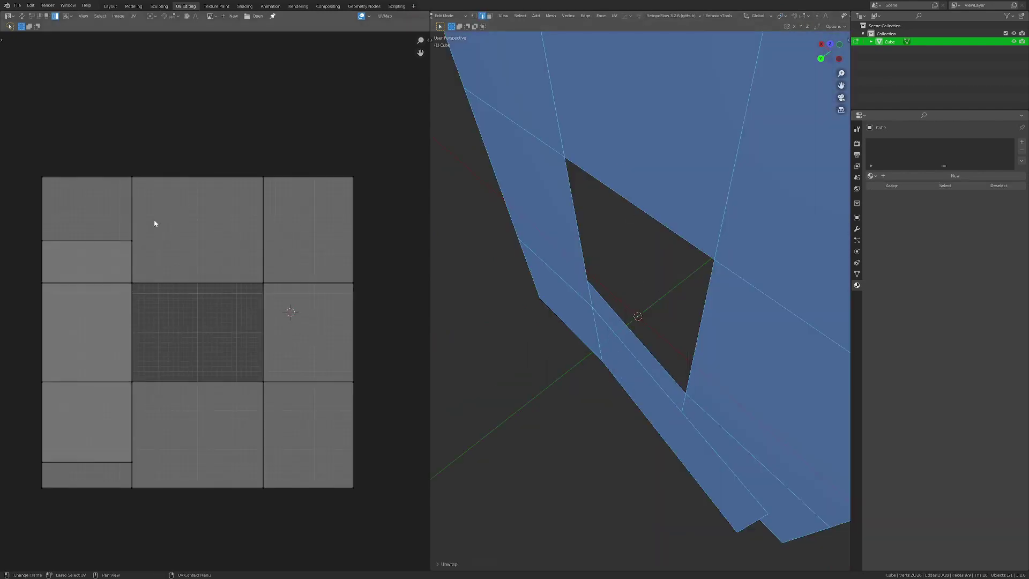
pyautogui.scroll(-3, 617, 321)
pyautogui.moveTo(618, 322); pyautogui.dragTo(670, 347, button='middle')
pyautogui.scroll(-2, 660, 300)
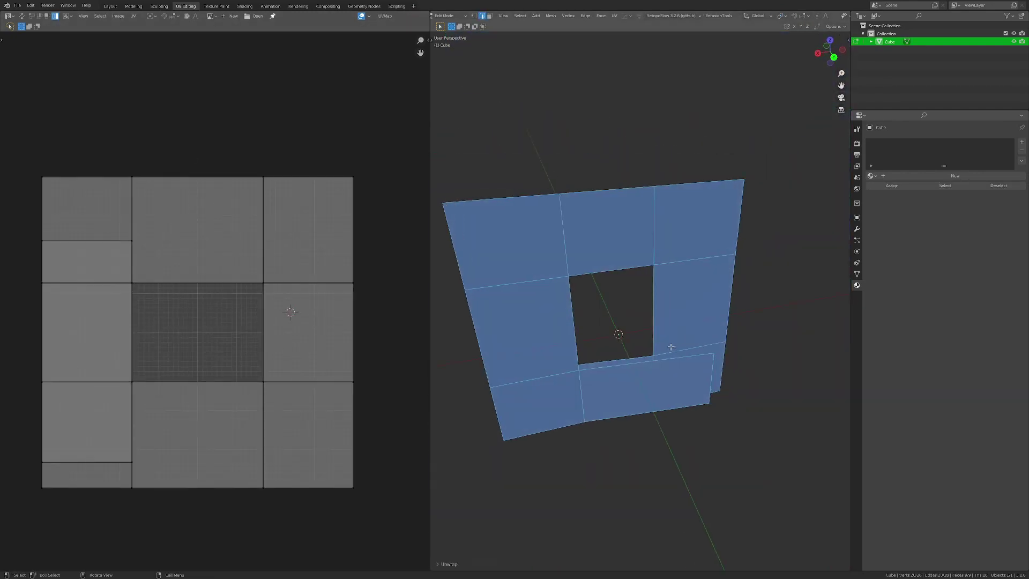
# Step: Check the unwrapped panel with Select Overlap, and clear the UV selection
pyautogui.scroll(1, 93, 356)
pyautogui.moveTo(103, 335); pyautogui.dragTo(171, 336, button='middle')
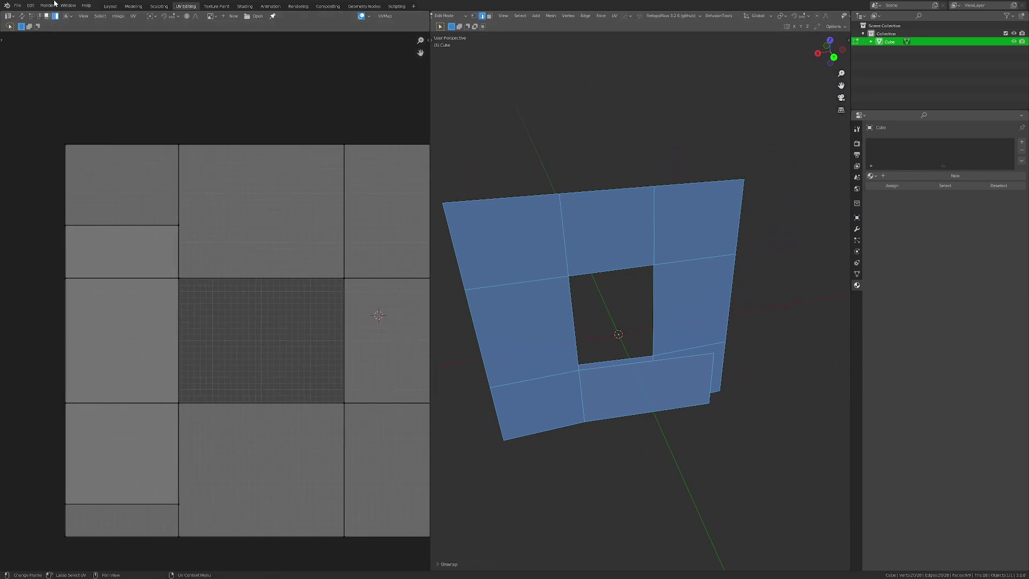
pyautogui.click(100, 15)
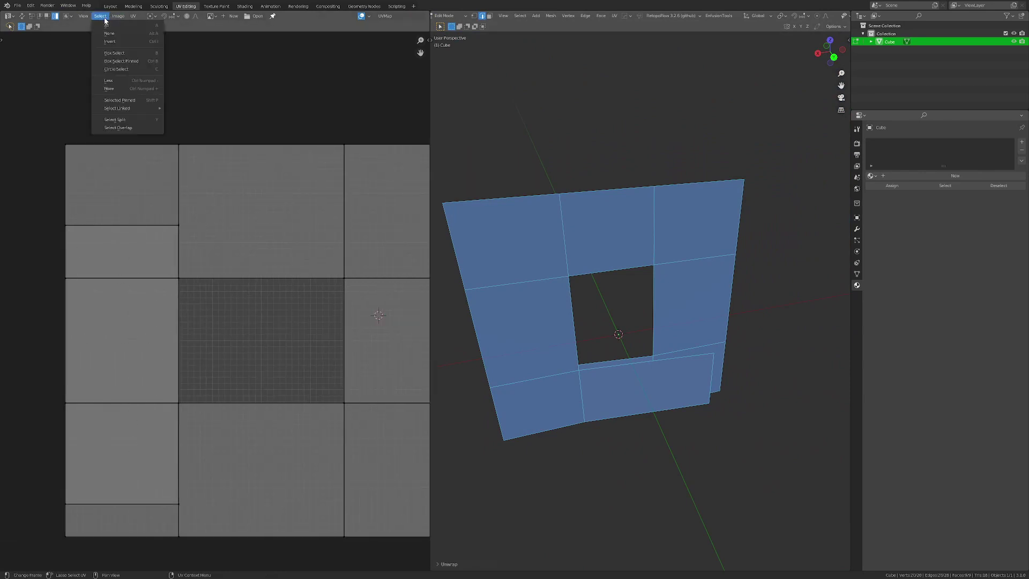
pyautogui.click(117, 127)
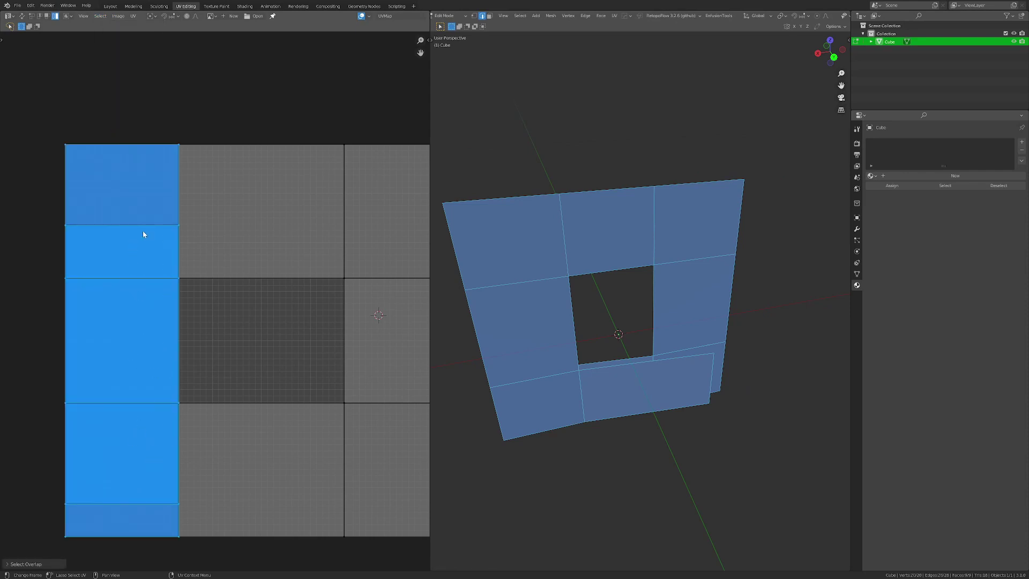
pyautogui.hotkey('alt', 'a')
# Step: Mark the two short edges running down from the opening's lower corners as seams
pyautogui.moveTo(660, 379); pyautogui.dragTo(607, 389, button='middle')
pyautogui.hotkey('alt', 'a')
pyautogui.scroll(3, 612, 341)
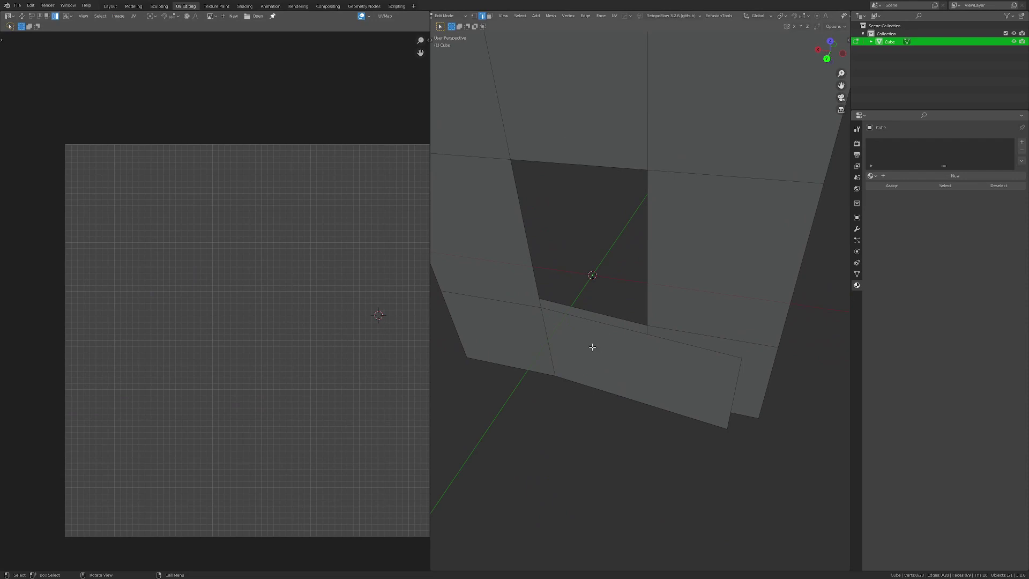
pyautogui.click(537, 338)
pyautogui.moveTo(537, 338); pyautogui.dragTo(673, 343, button='middle')
pyautogui.keyDown('shift'); pyautogui.click(670, 341); pyautogui.keyUp('shift')
pyautogui.hotkey('ctrl', 'e')
pyautogui.click(775, 341)
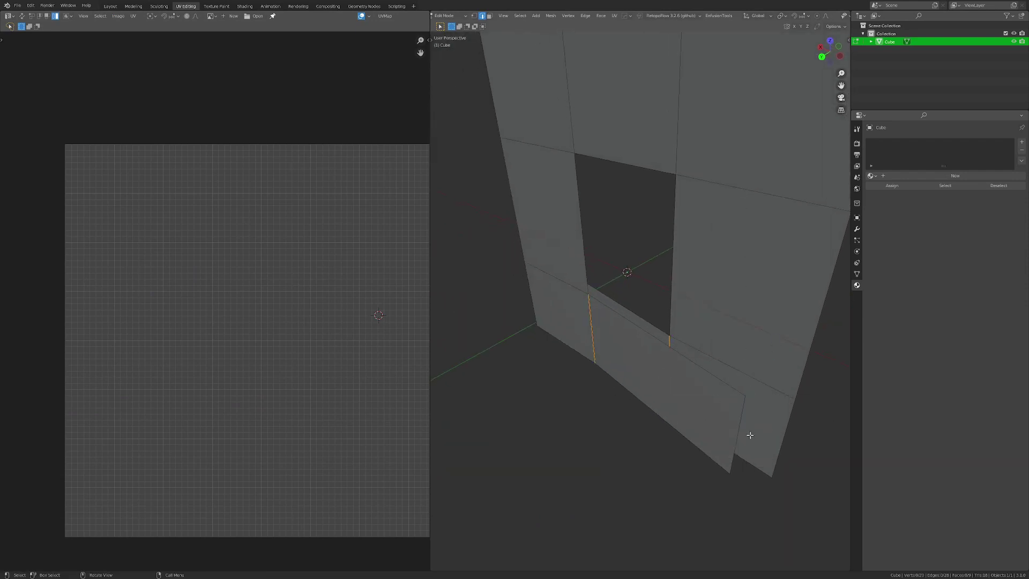
# Step: Unwrap the whole panel again along the marked seams
pyautogui.press('a')
pyautogui.press('u')
pyautogui.click(734, 314)
pyautogui.moveTo(159, 384); pyautogui.dragTo(126, 384, button='middle')
pyautogui.press('a')
pyautogui.press('a')
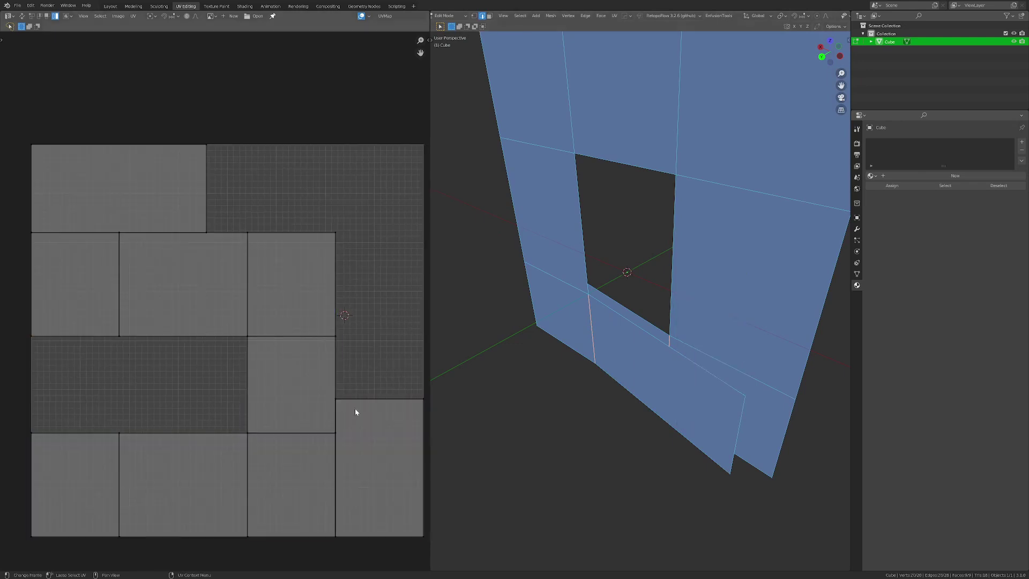
# Step: Run Select Overlap on the newly unwrapped panel to check its UVs, and deselect the mesh
pyautogui.click(100, 16)
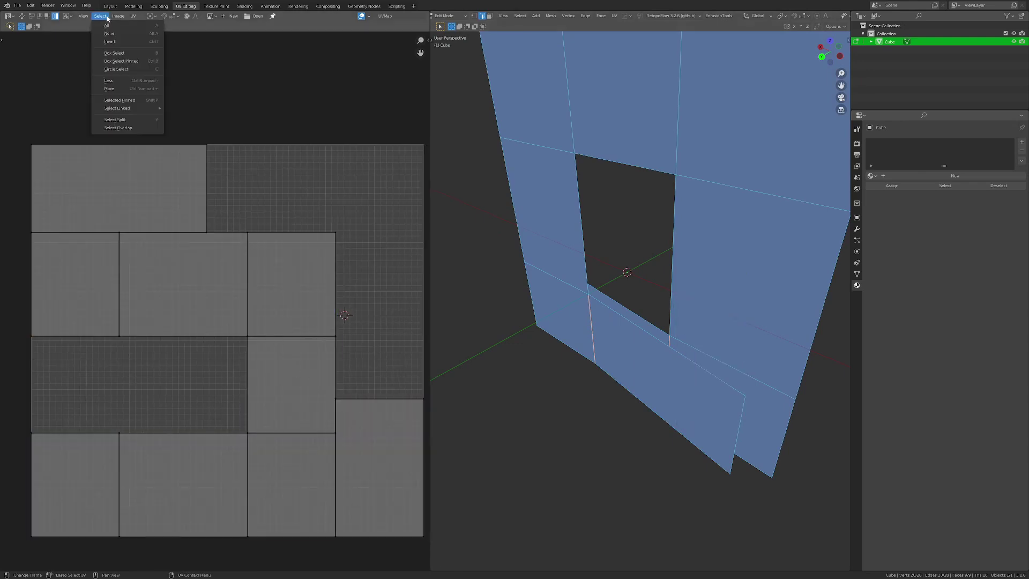
pyautogui.click(120, 128)
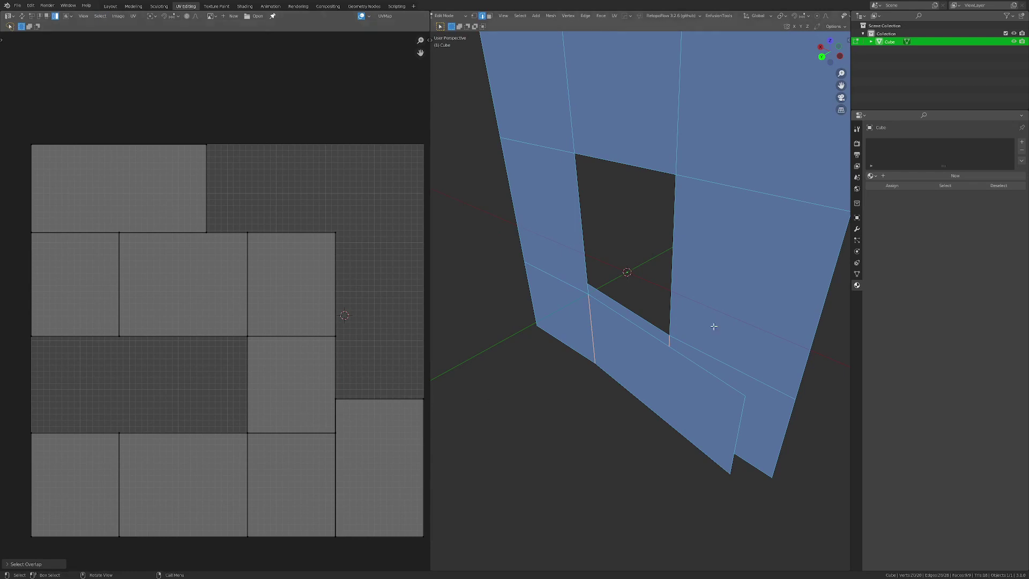
pyautogui.moveTo(625, 361); pyautogui.dragTo(730, 395, button='middle')
pyautogui.press('Tab')
pyautogui.press('Tab')
pyautogui.moveTo(649, 299); pyautogui.dragTo(648, 287, button='middle')
pyautogui.click(620, 239)
pyautogui.scroll(3, 649, 287)
pyautogui.press('a')
pyautogui.press('a')
pyautogui.press('a')
pyautogui.hotkey('alt', 'a')
pyautogui.scroll(-4, 595, 308)
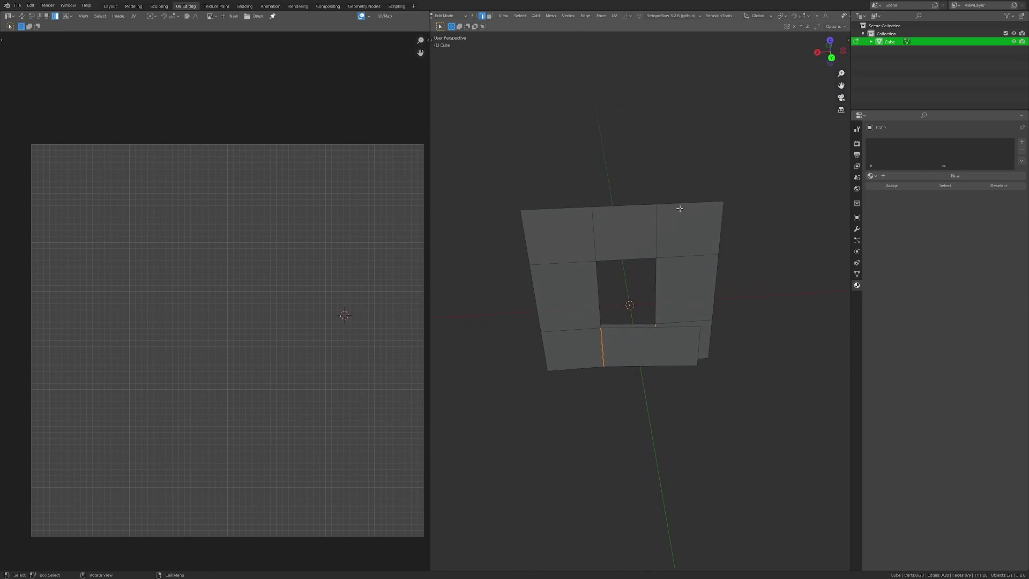
pyautogui.moveTo(645, 250); pyautogui.dragTo(583, 216, button='middle')
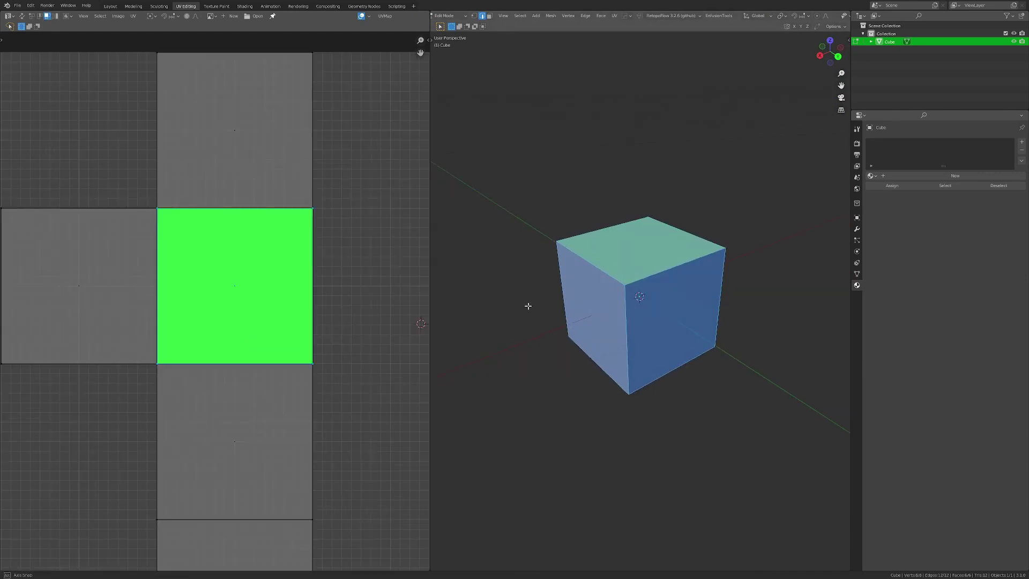
# Step: Select the overlapping UVs in the cube's cross-shaped layout
pyautogui.scroll(-4, 230, 333)
pyautogui.scroll(1, 229, 332)
pyautogui.moveTo(593, 359); pyautogui.dragTo(595, 358, button='middle')
pyautogui.press('a')
pyautogui.press('a')
pyautogui.click(86, 17)
pyautogui.moveTo(94, 18)
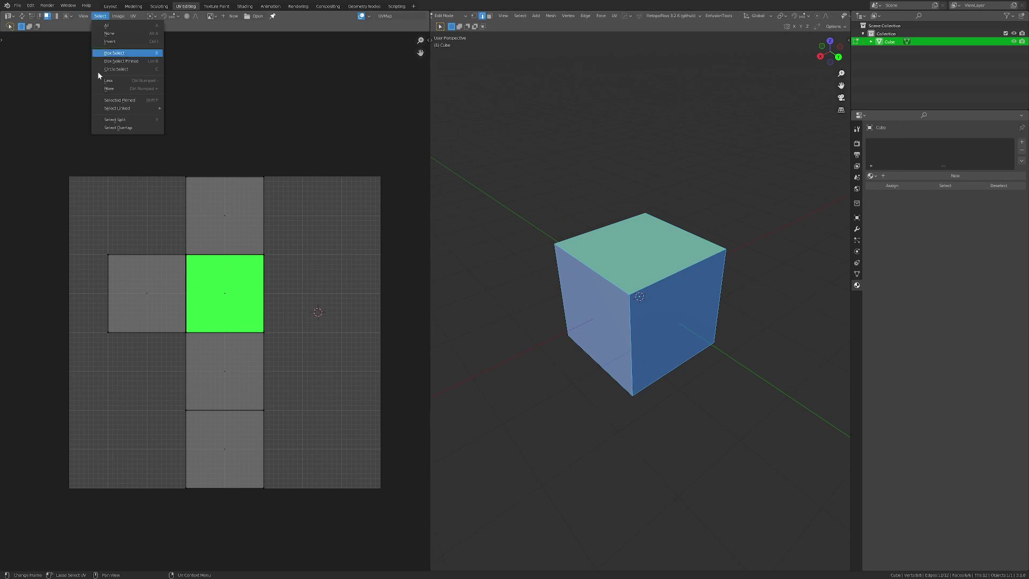
pyautogui.click(112, 127)
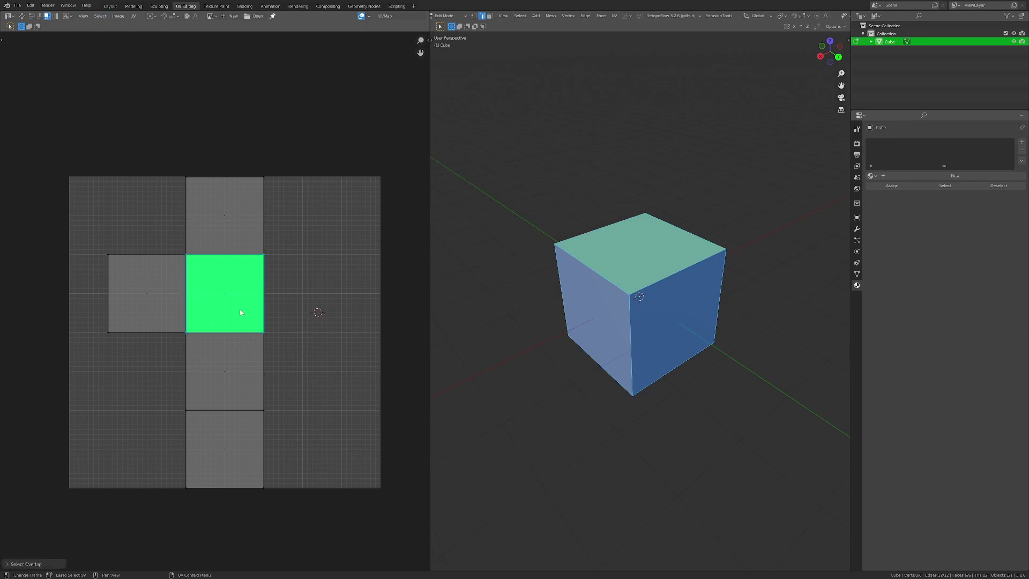
# Step: Move the overlapping square along the X axis to the empty area beside the cross's central square
pyautogui.moveTo(554, 328); pyautogui.dragTo(557, 325, button='middle')
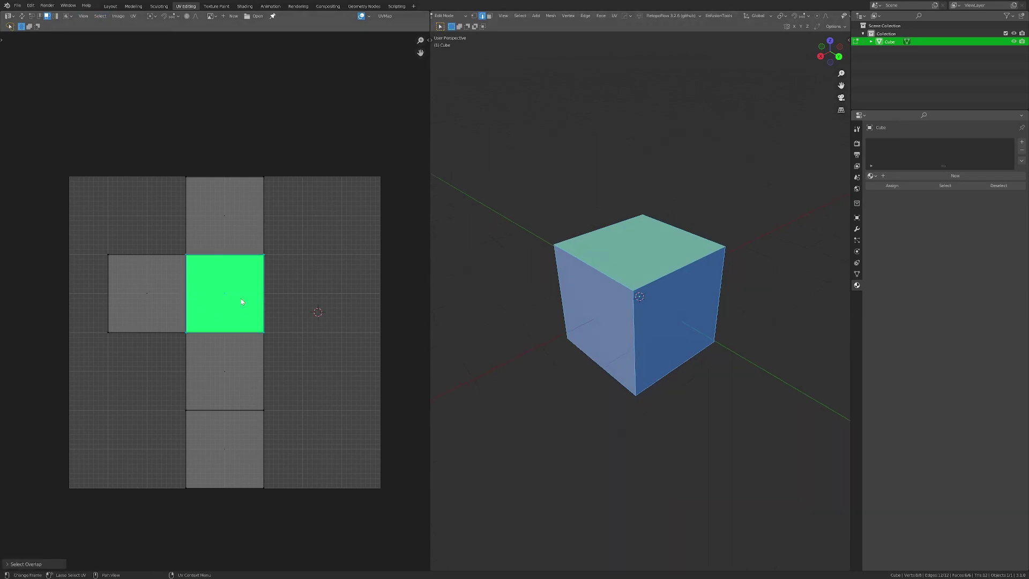
pyautogui.moveTo(240, 299); pyautogui.dragTo(239, 304, button='middle')
pyautogui.click(228, 307)
pyautogui.press('g')
pyautogui.press('x')
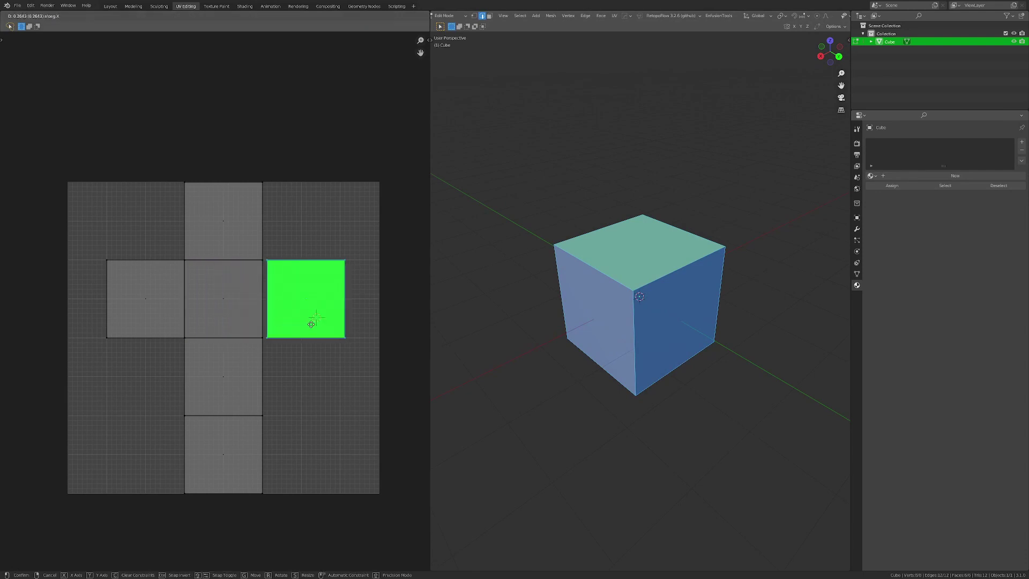
pyautogui.click(307, 328)
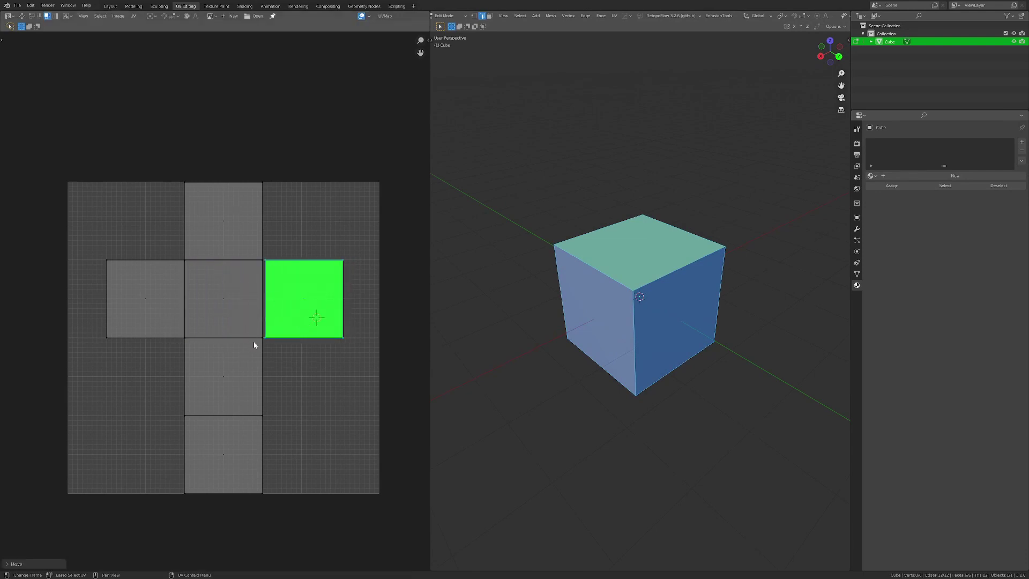
# Step: Move the separate square onto the cross's central square, and move it back along the X axis toward the empty area beside it
pyautogui.click(225, 278)
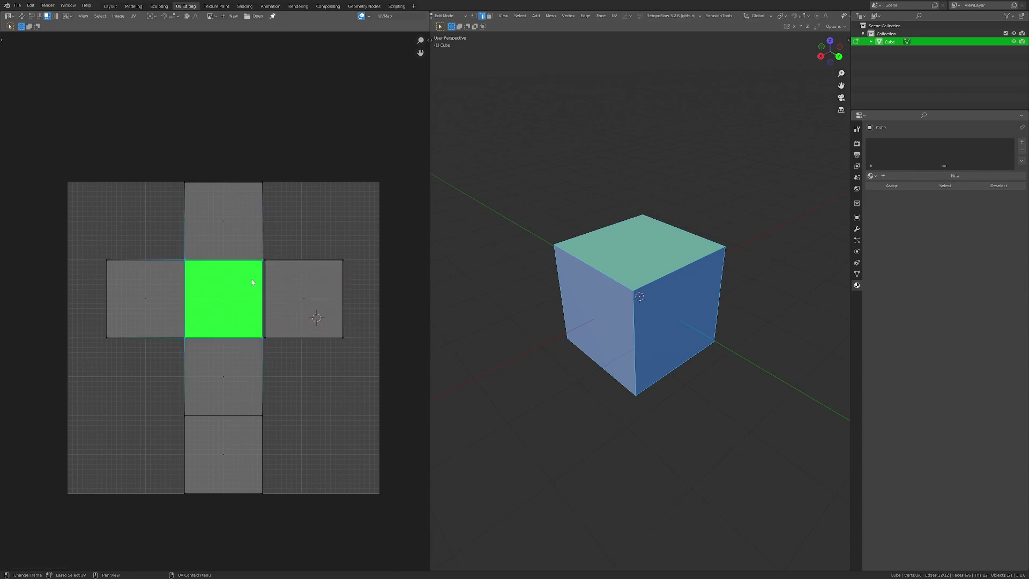
pyautogui.click(298, 292)
pyautogui.press('g')
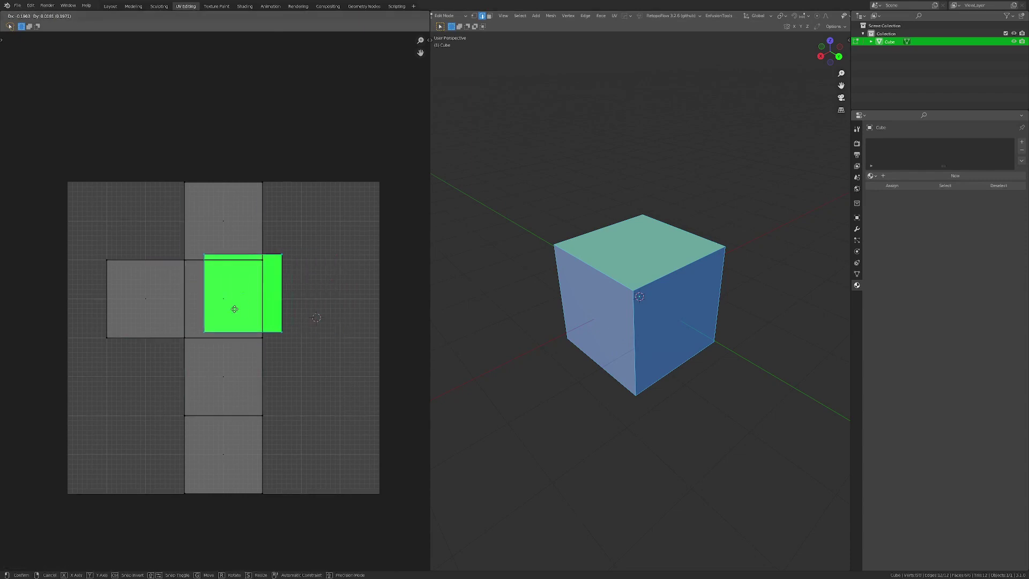
pyautogui.click(219, 319)
pyautogui.press('g')
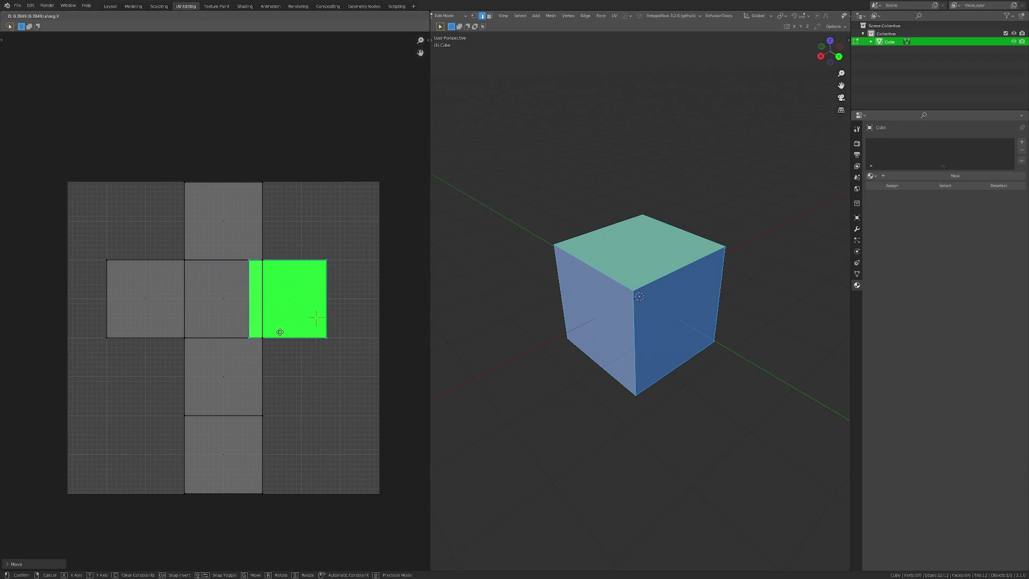
pyautogui.click(298, 337)
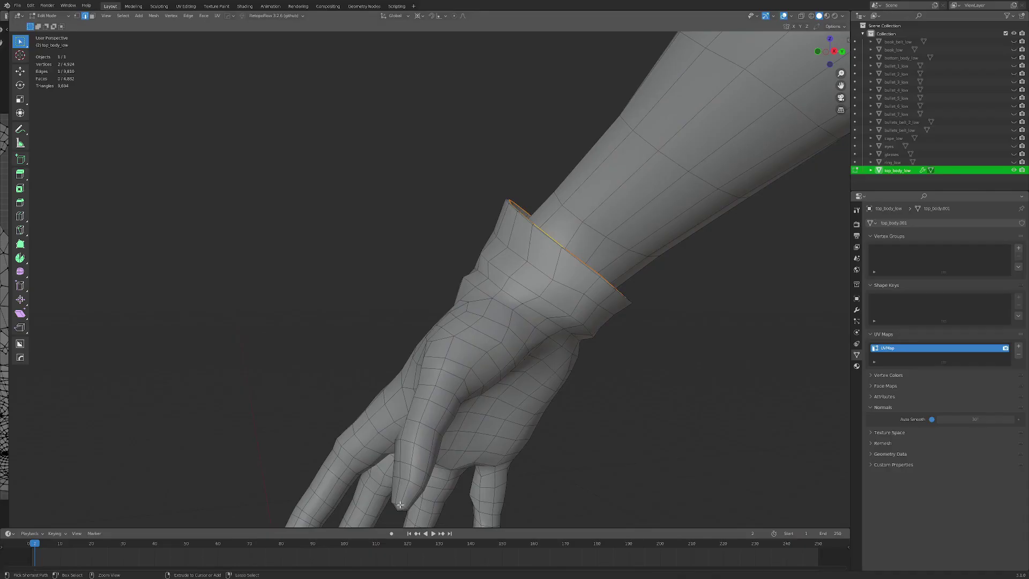
# Step: Select an edge path from the glove's cuff down along the hand and mark it as a seam
pyautogui.moveTo(466, 342); pyautogui.dragTo(386, 322, button='middle')
pyautogui.keyDown('ctrl'); pyautogui.click(348, 338); pyautogui.keyUp('ctrl')
pyautogui.keyDown('ctrl'); pyautogui.click(316, 402); pyautogui.keyUp('ctrl')
pyautogui.moveTo(316, 402); pyautogui.dragTo(436, 265, button='middle')
pyautogui.hotkey('ctrl', 'e')
pyautogui.click(471, 246)
# Step: Mark the edge loop where the forearm meets the rolled-up sleeve as a seam
pyautogui.press('3')
pyautogui.press('a')
pyautogui.scroll(-4, 437, 265)
pyautogui.moveTo(482, 203); pyautogui.dragTo(408, 321, button='middle')
pyautogui.scroll(4, 407, 322)
pyautogui.press('2')
pyautogui.keyDown('alt'); pyautogui.click(292, 342); pyautogui.keyUp('alt')
pyautogui.hotkey('ctrl', 'e')
pyautogui.click(477, 326)
pyautogui.hotkey('shift', 'q')
pyautogui.click(472, 358)
# Step: Select the lengthwise edge path along the forearm between the glove and the sleeve, and mark it as a seam
pyautogui.moveTo(472, 359); pyautogui.dragTo(603, 366, button='middle')
pyautogui.click(582, 280)
pyautogui.moveTo(581, 280); pyautogui.dragTo(565, 232, button='middle')
pyautogui.keyDown('ctrl'); pyautogui.click(341, 128); pyautogui.keyUp('ctrl')
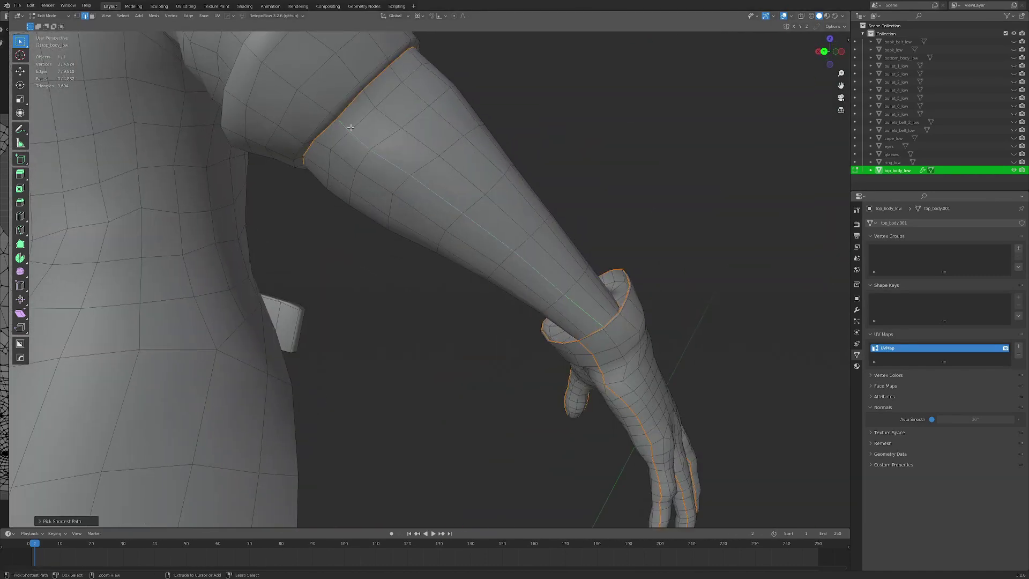
pyautogui.hotkey('ctrl', 'e')
pyautogui.click(412, 139)
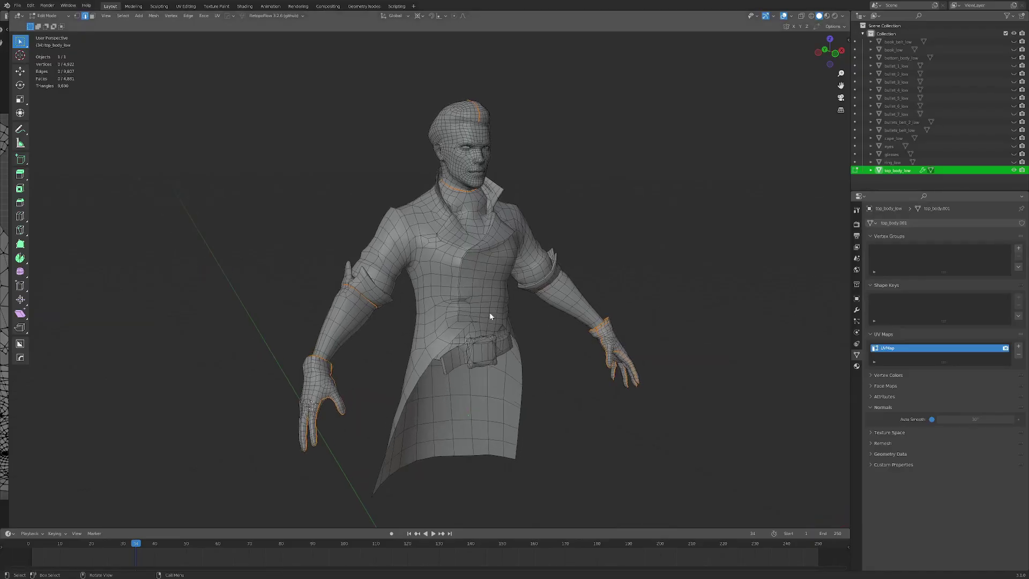
# Step: Mark seams around both shoulders where the sleeves meet the coat's torso, and deselect the mesh
pyautogui.moveTo(497, 279); pyautogui.dragTo(489, 285, button='middle')
pyautogui.moveTo(513, 331); pyautogui.dragTo(489, 337, button='middle')
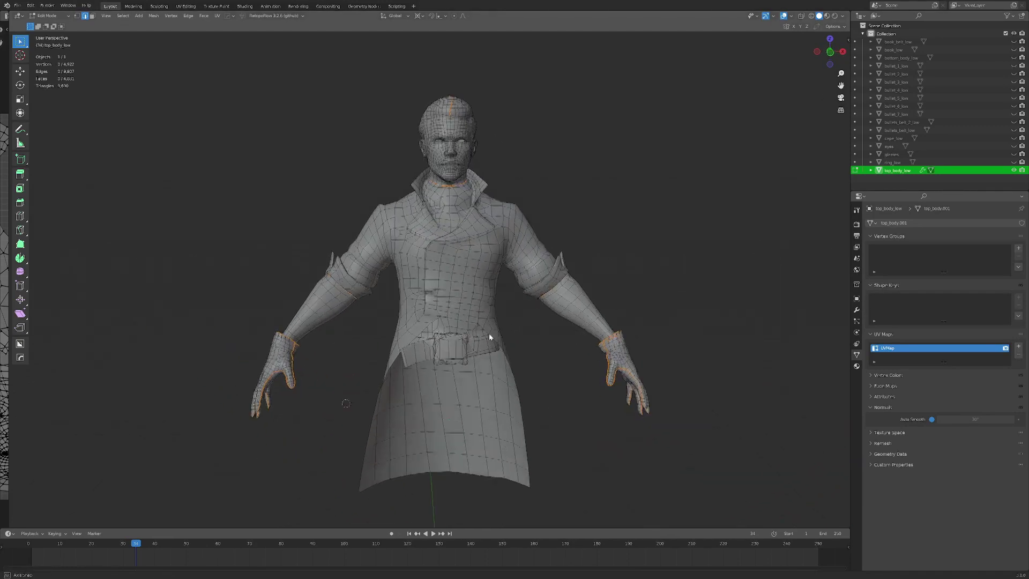
pyautogui.scroll(5, 489, 337)
pyautogui.moveTo(375, 310); pyautogui.dragTo(532, 299, button='middle')
pyautogui.scroll(-3, 394, 325)
pyautogui.press('u')
pyautogui.click(539, 330)
pyautogui.press('a')
pyautogui.hotkey('alt', 'a')
pyautogui.moveTo(423, 268); pyautogui.dragTo(476, 277, button='middle')
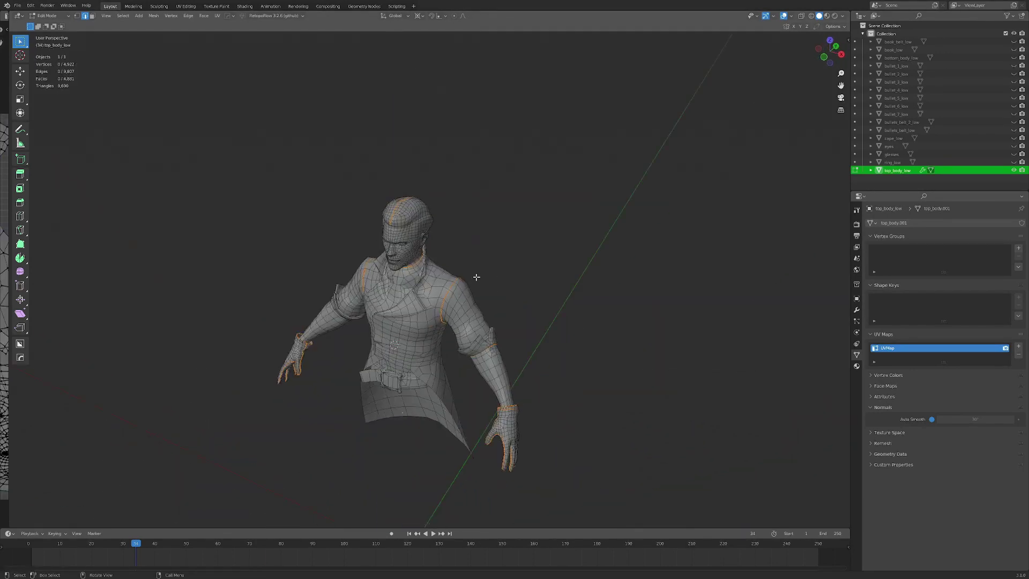
# Step: Select the edge path along the coat's raised collar down to the notch where it meets the lapel
pyautogui.scroll(8, 476, 277)
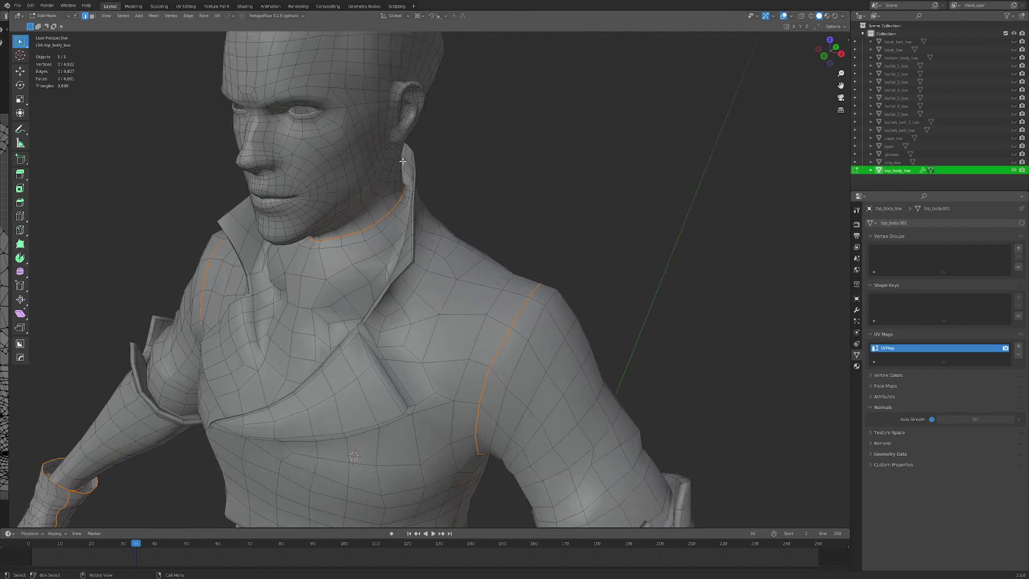
pyautogui.scroll(-3, 394, 300)
pyautogui.moveTo(308, 344); pyautogui.dragTo(344, 332, button='middle')
pyautogui.scroll(1, 345, 332)
pyautogui.moveTo(273, 219); pyautogui.dragTo(466, 227, button='middle')
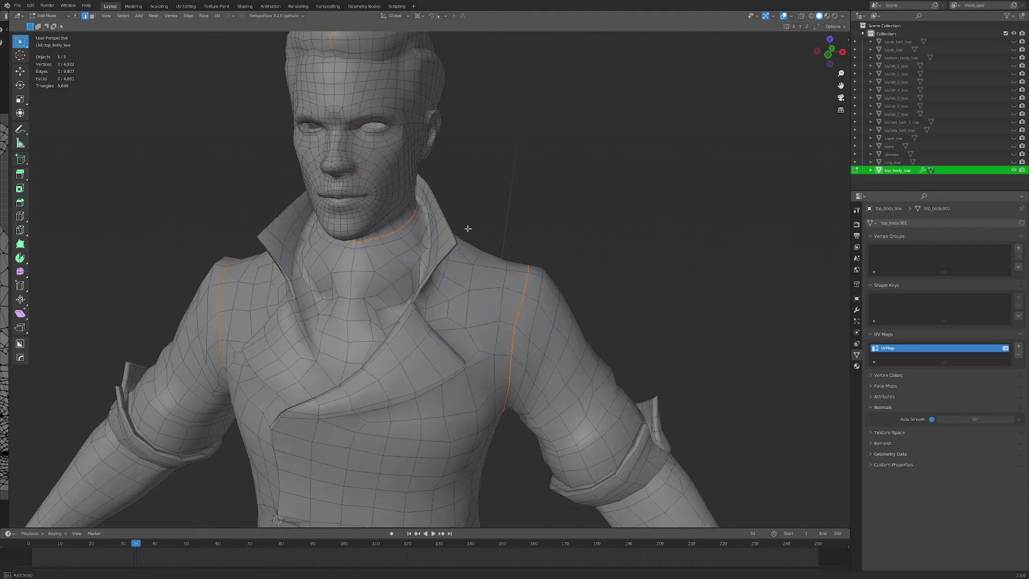
pyautogui.scroll(4, 381, 325)
pyautogui.moveTo(425, 273); pyautogui.dragTo(379, 340, button='middle')
pyautogui.keyDown('ctrl'); pyautogui.click(405, 236); pyautogui.keyUp('ctrl')
pyautogui.moveTo(406, 236); pyautogui.dragTo(465, 304, button='middle')
pyautogui.keyDown('ctrl'); pyautogui.click(442, 380); pyautogui.keyUp('ctrl')
pyautogui.moveTo(442, 380); pyautogui.dragTo(454, 341, button='middle')
pyautogui.keyDown('ctrl'); pyautogui.click(504, 376); pyautogui.keyUp('ctrl')
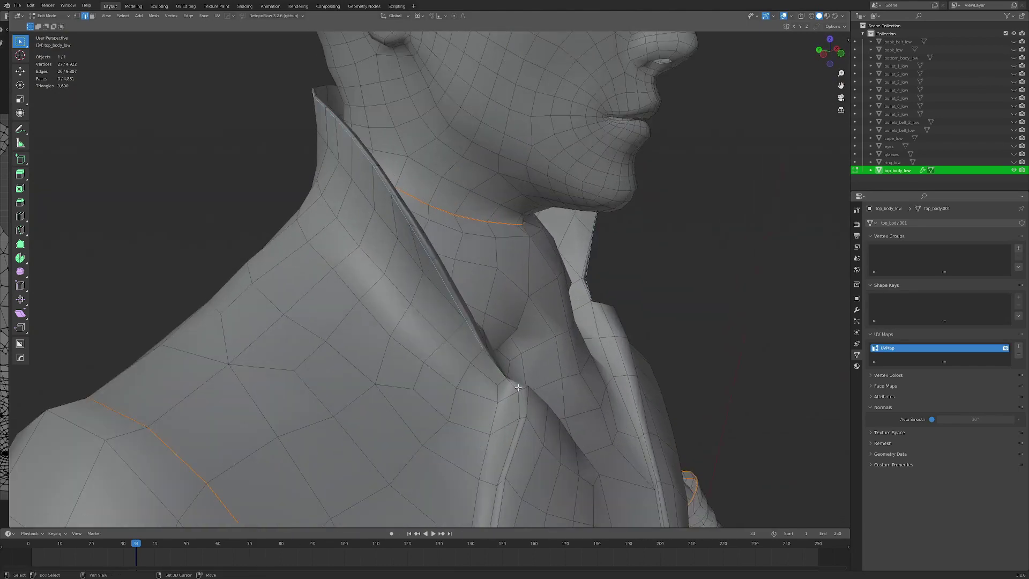
pyautogui.keyDown('ctrl'); pyautogui.click(526, 400); pyautogui.keyUp('ctrl')
pyautogui.moveTo(526, 401); pyautogui.dragTo(478, 327, button='middle')
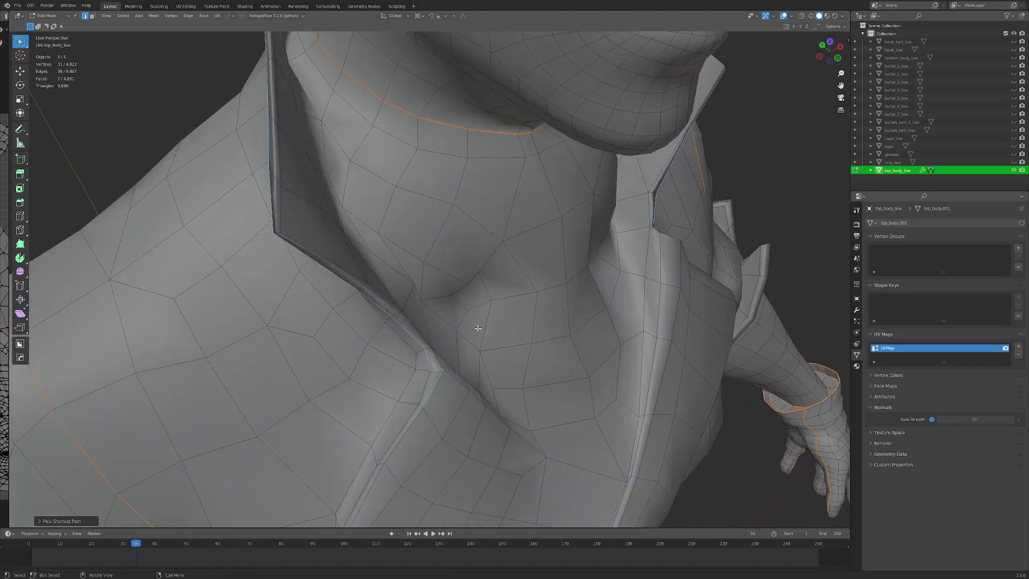
# Step: Extend the edge selection from the collar notch down the lapel's outer edge to its lower corner
pyautogui.moveTo(435, 361); pyautogui.dragTo(374, 327, button='middle')
pyautogui.keyDown('shift'); pyautogui.click(302, 343); pyautogui.keyUp('shift')
pyautogui.scroll(-4, 311, 342)
pyautogui.scroll(-3, 376, 354)
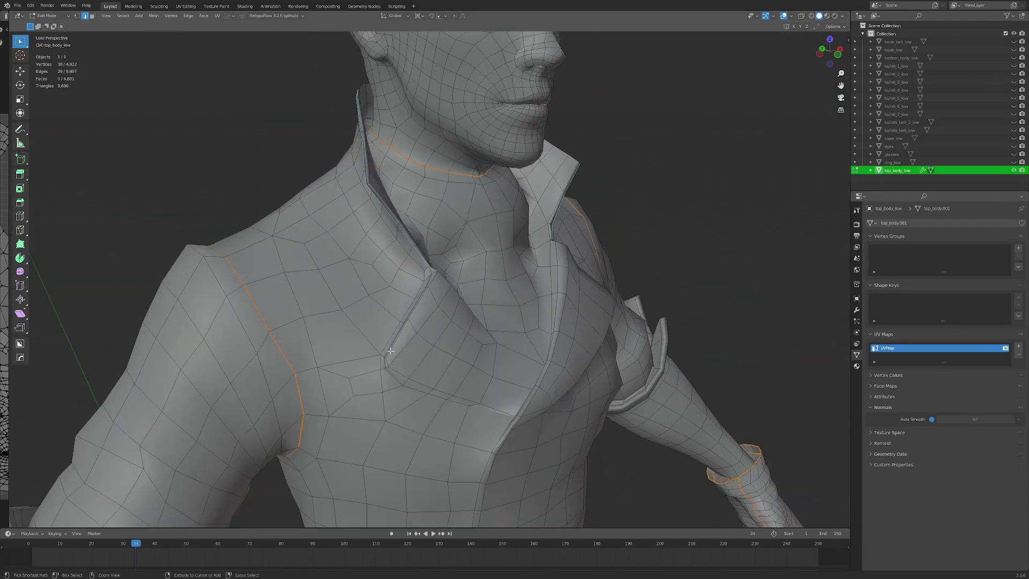
pyautogui.keyDown('ctrl'); pyautogui.click(391, 351); pyautogui.keyUp('ctrl')
pyautogui.scroll(3, 490, 364)
pyautogui.scroll(-3, 495, 371)
pyautogui.moveTo(495, 372); pyautogui.dragTo(411, 338, button='middle')
pyautogui.press('Escape')
pyautogui.keyDown('shift'); pyautogui.click(443, 348); pyautogui.keyUp('shift')
pyautogui.scroll(2, 412, 337)
# Step: Refine the selected edges around the collar notch and the lapel's outer edge
pyautogui.moveTo(412, 338)
pyautogui.mouseDown(button='middle')
pyautogui.moveTo(414, 347)
pyautogui.moveTo(412, 336)
pyautogui.moveTo(402, 343)
pyautogui.mouseUp(button='middle')
pyautogui.press('c')
pyautogui.moveTo(416, 291)
pyautogui.mouseDown(button='middle')
pyautogui.moveTo(436, 377)
pyautogui.moveTo(476, 385)
pyautogui.moveTo(461, 426)
pyautogui.mouseUp(button='middle')
pyautogui.press('Escape')
pyautogui.scroll(3, 397, 408)
pyautogui.press('c')
pyautogui.press('Escape')
pyautogui.moveTo(381, 411); pyautogui.dragTo(377, 347, button='middle')
pyautogui.keyDown('shift'); pyautogui.click(332, 331); pyautogui.keyUp('shift')
pyautogui.keyDown('shift'); pyautogui.click(329, 342); pyautogui.keyUp('shift')
pyautogui.scroll(-4, 342, 370)
# Step: Continue the edge path along the lapel's lower edge to the front opening, and mark the whole path as a seam
pyautogui.keyDown('ctrl'); pyautogui.click(395, 349); pyautogui.keyUp('ctrl')
pyautogui.scroll(3, 391, 342)
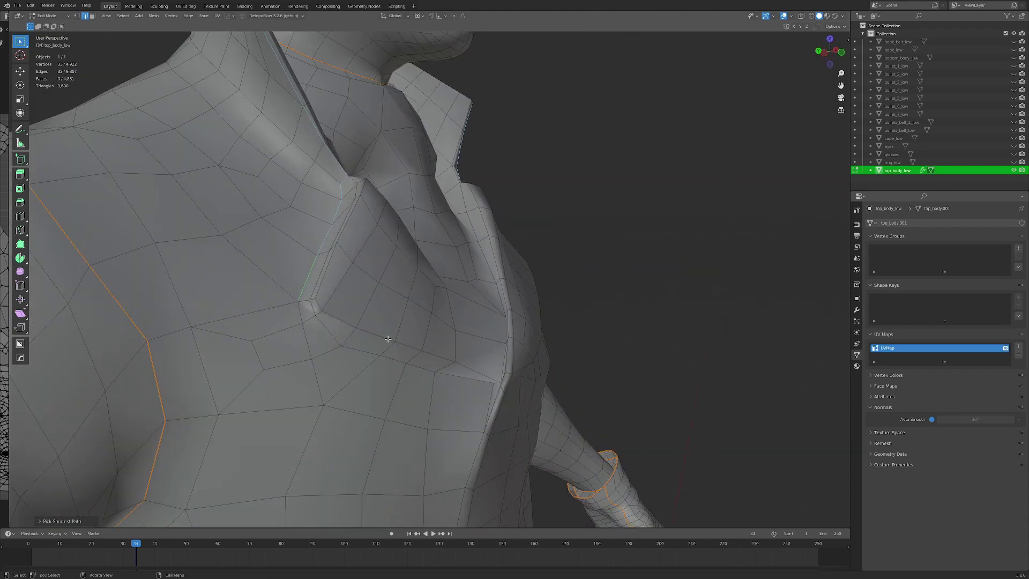
pyautogui.moveTo(536, 395); pyautogui.dragTo(507, 383, button='middle')
pyautogui.hotkey('ctrl', 'e')
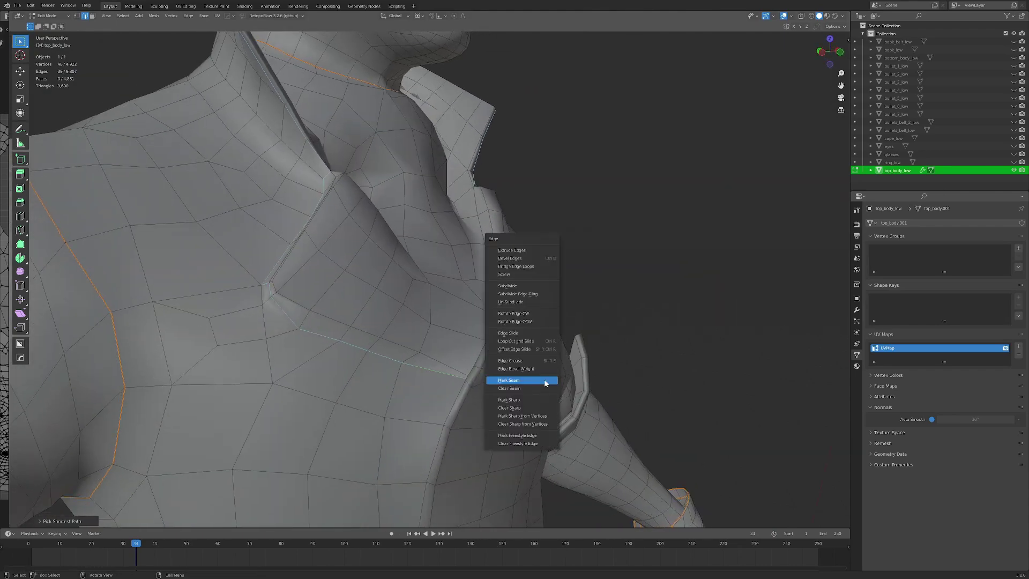
pyautogui.click(544, 381)
# Step: Deselect the mesh, switch to vertex selection and move the vertex just below the lapel's lower corner outward
pyautogui.moveTo(246, 325); pyautogui.dragTo(310, 329, button='middle')
pyautogui.scroll(2, 310, 328)
pyautogui.hotkey('alt', 'a')
pyautogui.press('1')
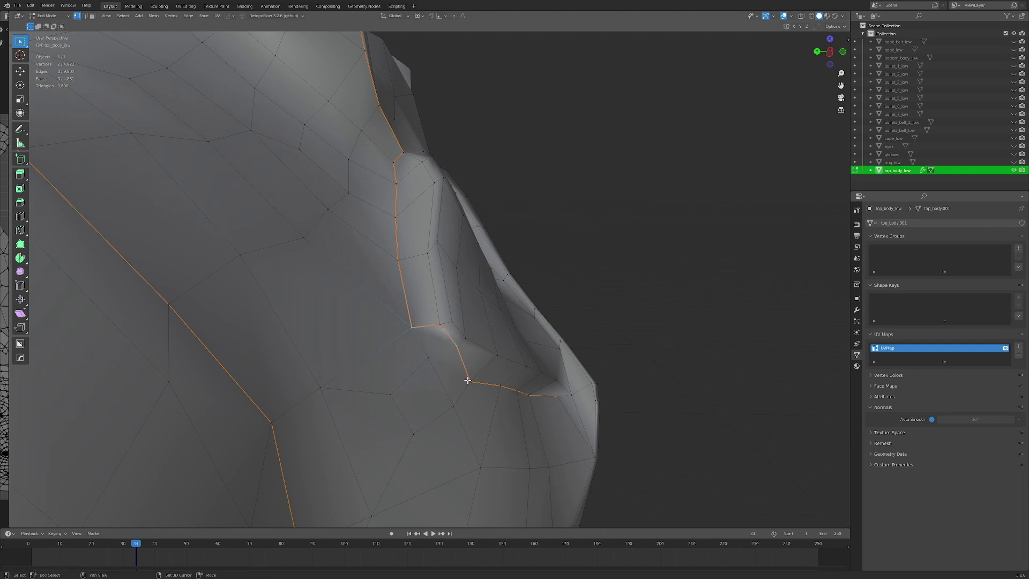
pyautogui.press('a')
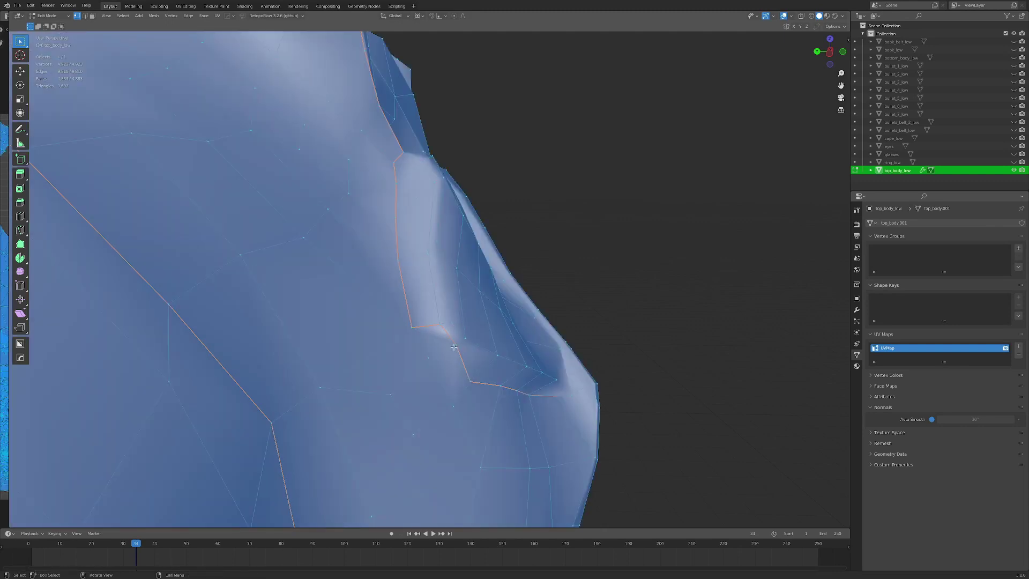
pyautogui.click(454, 347)
pyautogui.press('g')
pyautogui.click(399, 389)
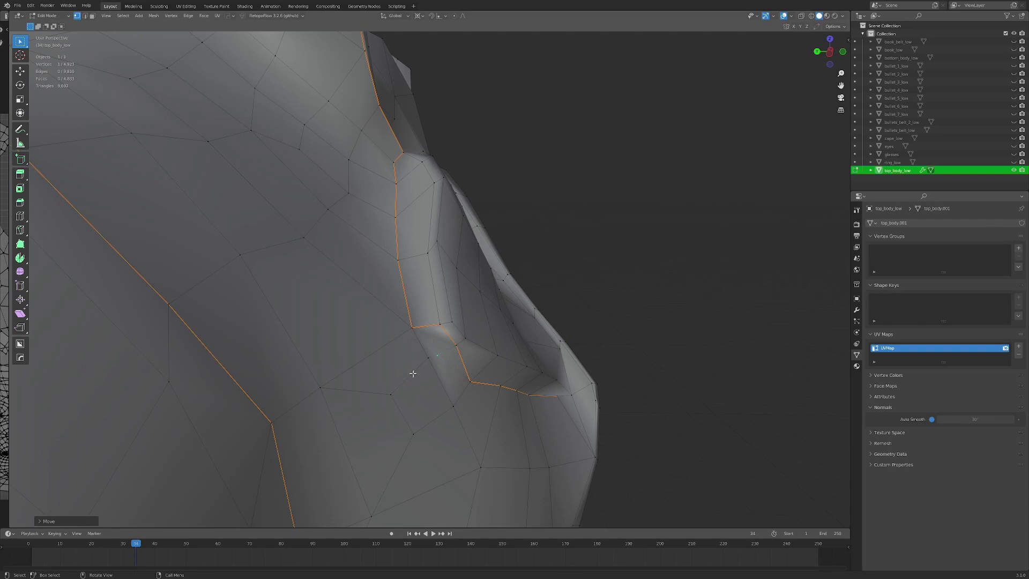
# Step: Adjust the positions of the remaining vertices around the lapel's lower corner
pyautogui.press('KP_Decimal')
pyautogui.scroll(-8, 420, 283)
pyautogui.moveTo(411, 290); pyautogui.dragTo(364, 266, button='middle')
pyautogui.press('g')
pyautogui.click(503, 305)
pyautogui.click(454, 250)
pyautogui.moveTo(454, 250)
pyautogui.mouseDown(button='middle')
pyautogui.moveTo(454, 265)
pyautogui.moveTo(513, 298)
pyautogui.mouseUp(button='middle')
pyautogui.press('g')
pyautogui.click(459, 268)
# Step: Select the old seam edges at the lapel's lower corner and clear their seam
pyautogui.press('2')
pyautogui.press('c')
pyautogui.moveTo(479, 264); pyautogui.dragTo(453, 216)
pyautogui.rightClick(453, 216)
pyautogui.hotkey('ctrl', 'e')
pyautogui.click(468, 242)
# Step: Select the edges running around the outside of the lapel's lower corner and mark them as a seam
pyautogui.press('1')
pyautogui.hotkey('alt', 'a')
pyautogui.keyDown('shift'); pyautogui.click(418, 270); pyautogui.keyUp('shift')
pyautogui.hotkey('ctrl', 'e')
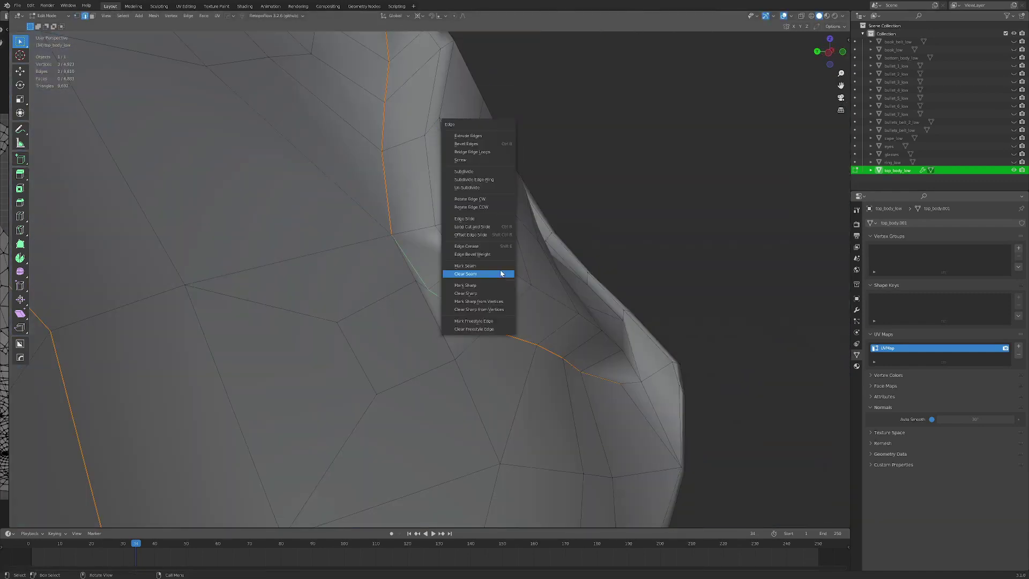
pyautogui.click(501, 266)
# Step: Connect the vertices at the opposite lapel's lower corner with an edge, and switch to edge selection
pyautogui.press('a')
pyautogui.scroll(-6, 500, 282)
pyautogui.moveTo(490, 241); pyautogui.dragTo(368, 317, button='middle')
pyautogui.press('t')
pyautogui.scroll(-4, 433, 222)
pyautogui.hotkey('alt', 'a')
pyautogui.scroll(5, 429, 305)
pyautogui.moveTo(509, 332)
pyautogui.mouseDown(button='middle')
pyautogui.moveTo(429, 305)
pyautogui.moveTo(519, 276)
pyautogui.moveTo(515, 323)
pyautogui.mouseUp(button='middle')
pyautogui.press('1')
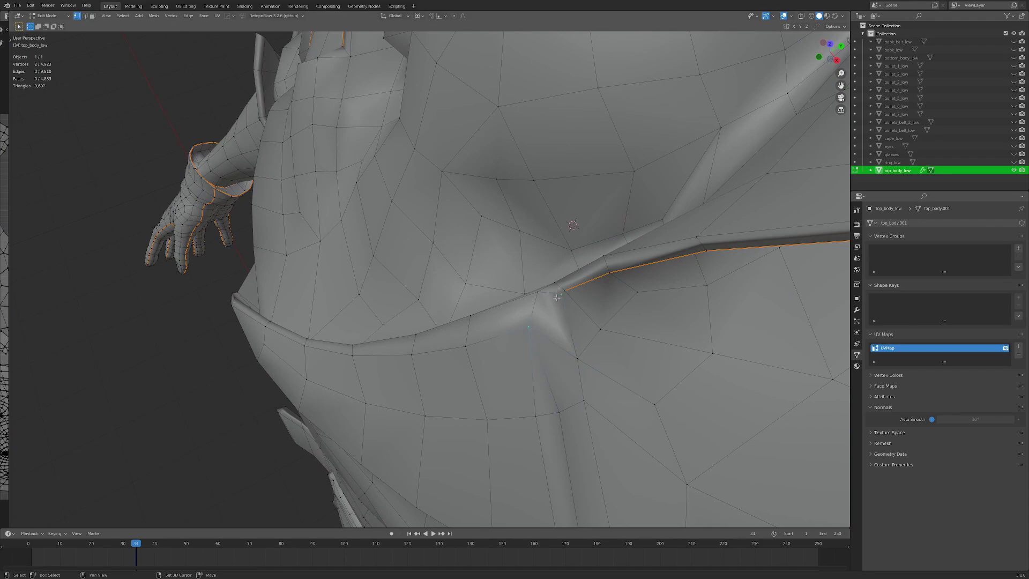
pyautogui.press('a')
pyautogui.press('2')
# Step: Select the edge path down the opposite lapel's outer edge and along its lower edge to the front opening
pyautogui.click(558, 318)
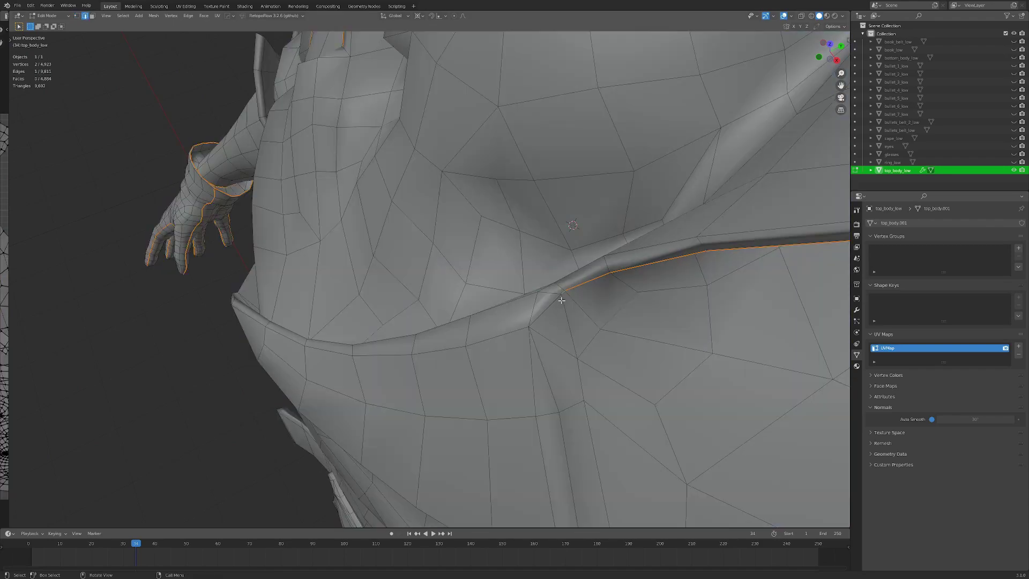
pyautogui.keyDown('shift'); pyautogui.click(566, 314); pyautogui.keyUp('shift')
pyautogui.moveTo(566, 314); pyautogui.dragTo(514, 234, button='middle')
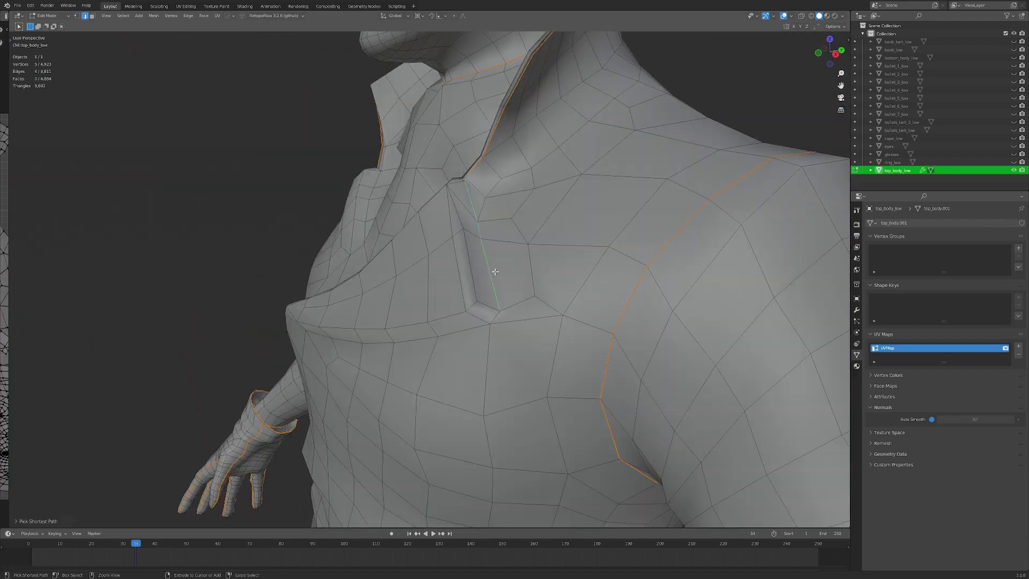
pyautogui.scroll(-3, 465, 333)
pyautogui.moveTo(464, 333); pyautogui.dragTo(638, 191, button='middle')
pyautogui.scroll(2, 447, 345)
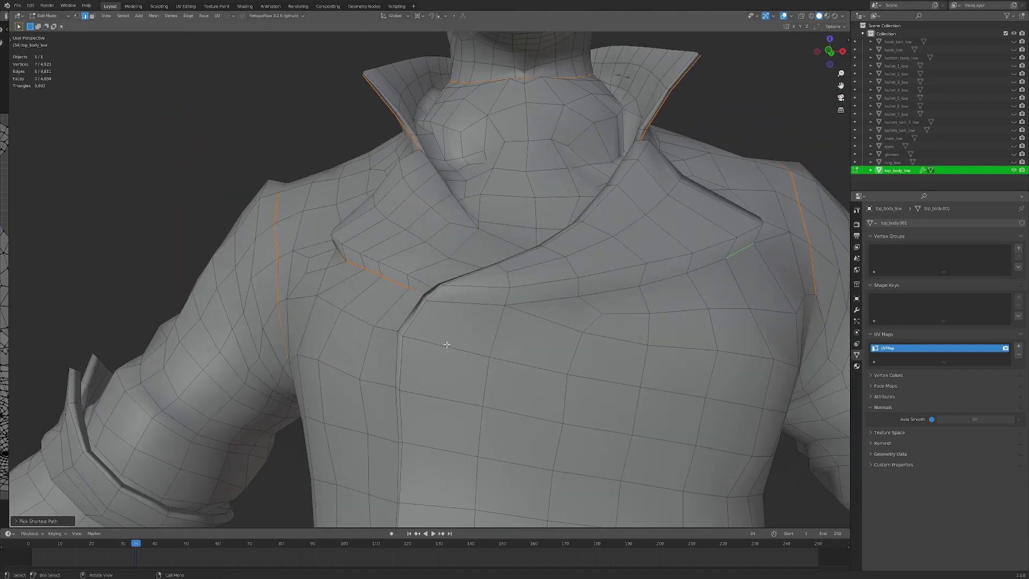
pyautogui.moveTo(452, 297); pyautogui.dragTo(386, 322, button='middle')
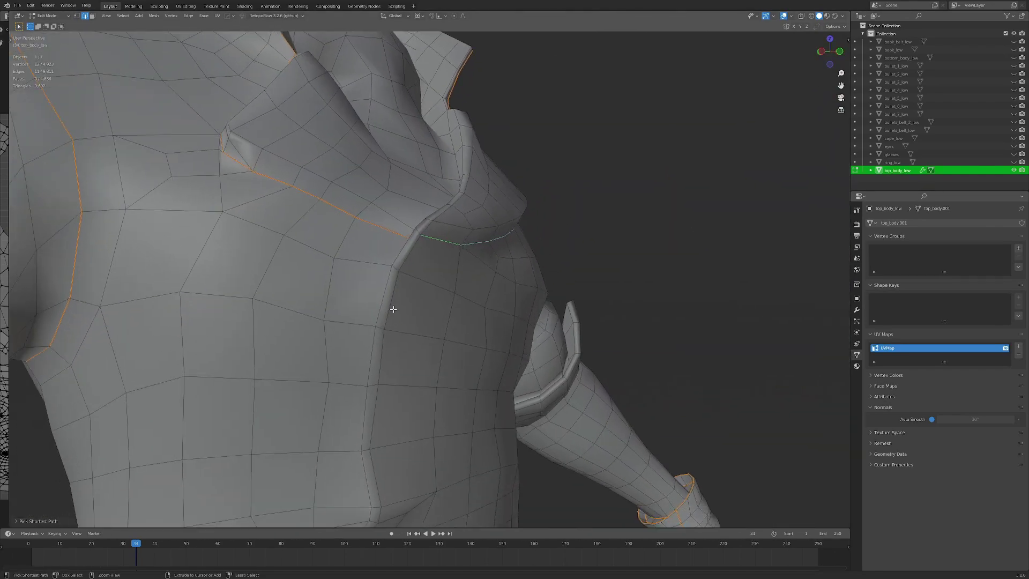
# Step: Extend the edge path down the coat's front opening, mark it as a seam and deselect the mesh
pyautogui.keyDown('ctrl'); pyautogui.click(393, 309); pyautogui.keyUp('ctrl')
pyautogui.scroll(-4, 397, 322)
pyautogui.keyDown('shift'); pyautogui.moveTo(405, 420); pyautogui.dragTo(447, 324, button='middle'); pyautogui.keyUp('shift')
pyautogui.keyDown('ctrl'); pyautogui.click(432, 338); pyautogui.keyUp('ctrl')
pyautogui.click(488, 328)
pyautogui.hotkey('alt', 'a')
# Step: Mark a horizontal seam above the belt buckle, running across the torso from the lower end of the front-opening seam
pyautogui.scroll(-3, 482, 209)
pyautogui.moveTo(472, 209); pyautogui.dragTo(532, 293, button='middle')
pyautogui.scroll(-4, 386, 267)
pyautogui.moveTo(651, 316); pyautogui.dragTo(420, 293, button='middle')
pyautogui.scroll(3, 514, 333)
pyautogui.scroll(3, 468, 369)
pyautogui.scroll(3, 482, 375)
pyautogui.moveTo(375, 321); pyautogui.dragTo(314, 264, button='middle')
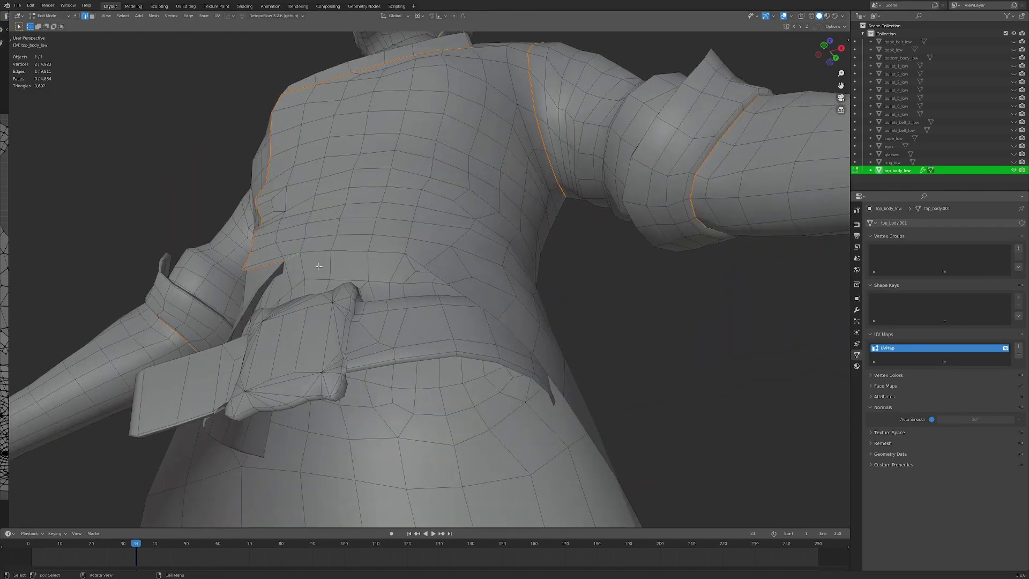
pyautogui.rightClick(464, 270)
pyautogui.click(464, 271)
pyautogui.hotkey('alt', 'a')
# Step: Examine the coat's marked seams from several angles and in different shading modes
pyautogui.moveTo(401, 211)
pyautogui.mouseDown(button='middle')
pyautogui.moveTo(449, 222)
pyautogui.moveTo(459, 248)
pyautogui.moveTo(450, 312)
pyautogui.moveTo(462, 314)
pyautogui.mouseUp(button='middle')
pyautogui.scroll(-2, 474, 242)
pyautogui.press('z')
pyautogui.moveTo(395, 315); pyautogui.dragTo(348, 311, button='middle')
pyautogui.hotkey('shift', 'z')
pyautogui.scroll(-5, 474, 341)
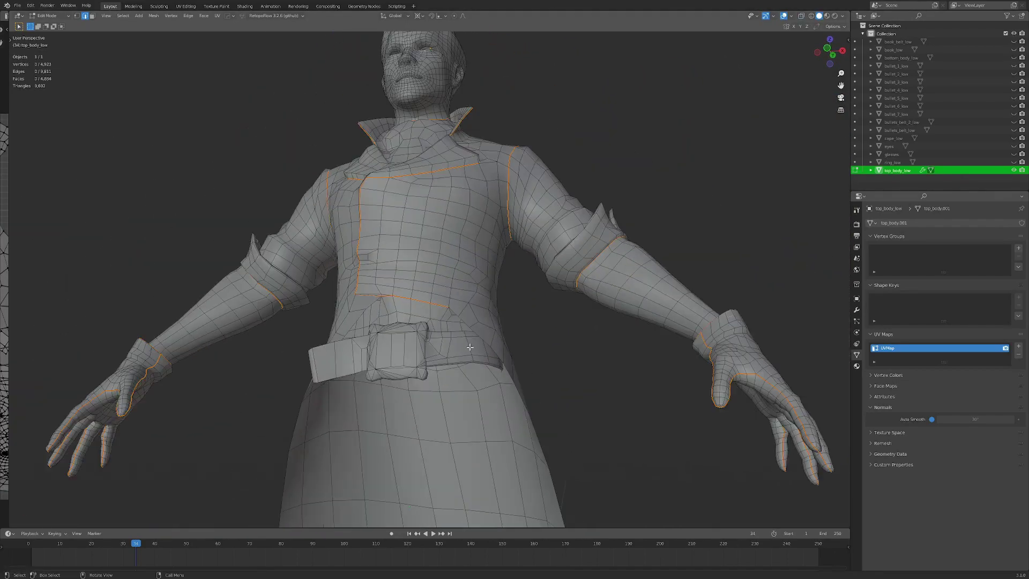
pyautogui.moveTo(475, 341)
pyautogui.mouseDown(button='middle')
pyautogui.moveTo(493, 359)
pyautogui.moveTo(455, 312)
pyautogui.mouseUp(button='middle')
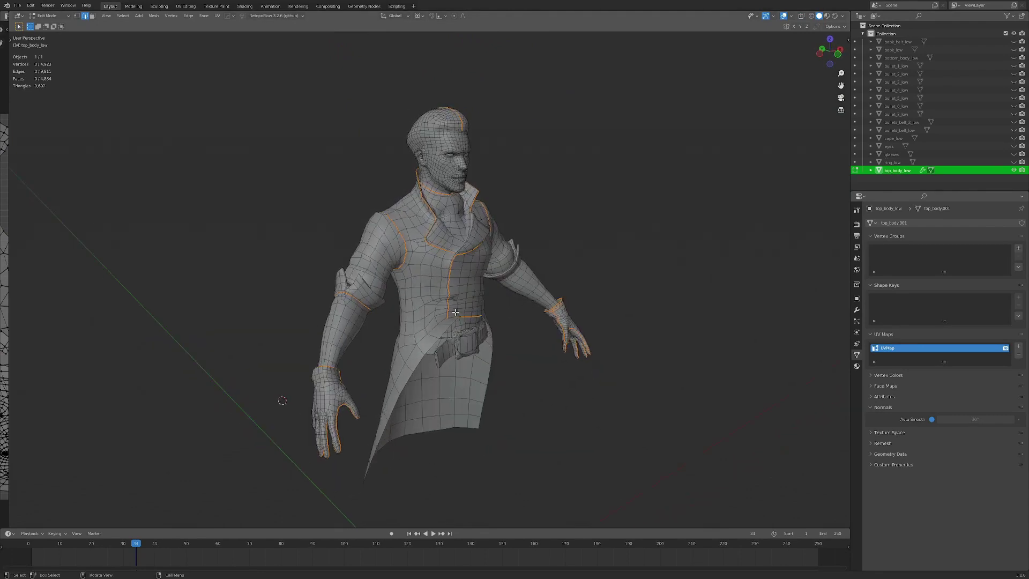
# Step: Return to Object Mode and replace the body's material with a new one named UV Checker
pyautogui.click(856, 366)
pyautogui.moveTo(825, 316); pyautogui.dragTo(801, 307, button='middle')
pyautogui.press('Tab')
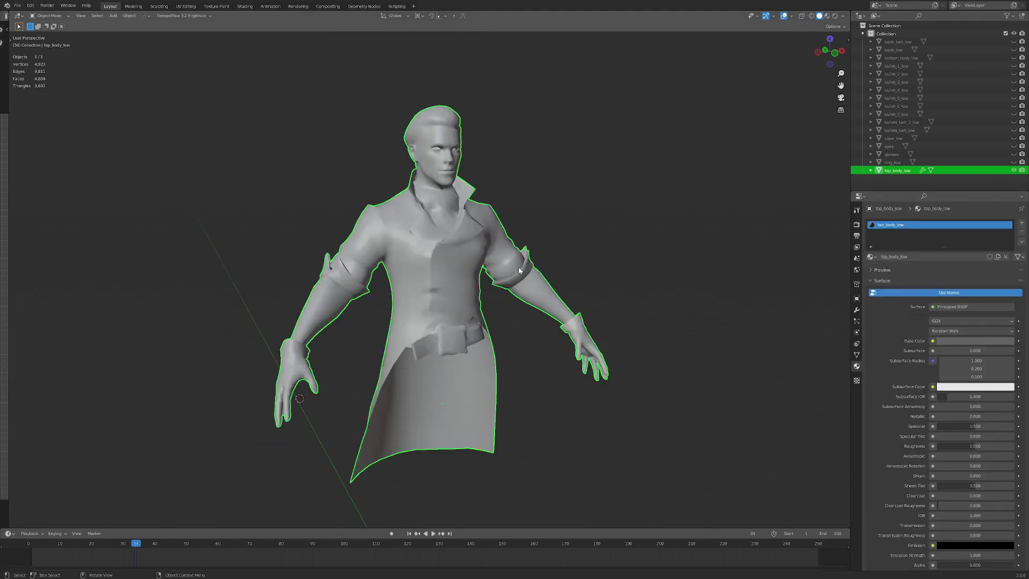
pyautogui.click(1006, 257)
pyautogui.doubleClick(922, 257)
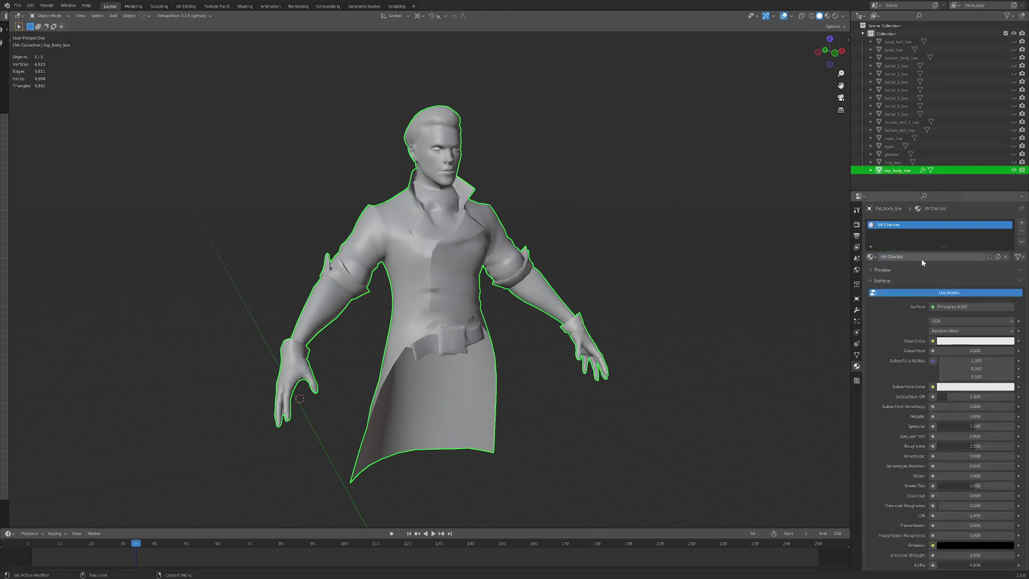
# Step: Assign an image texture to the UV Checker material's base color, using a new generated UV grid image
pyautogui.click(932, 341)
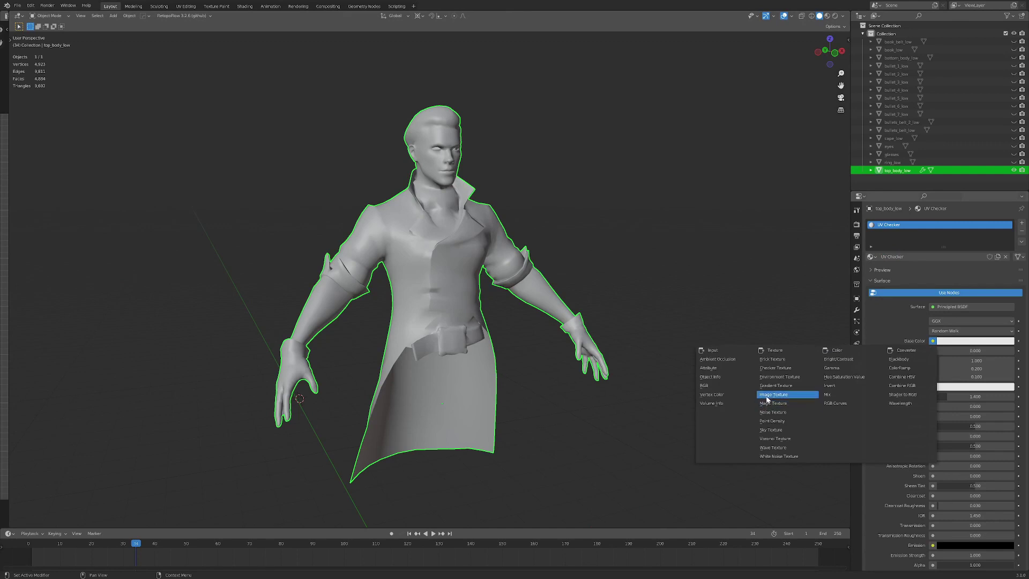
pyautogui.click(773, 394)
pyautogui.click(873, 351)
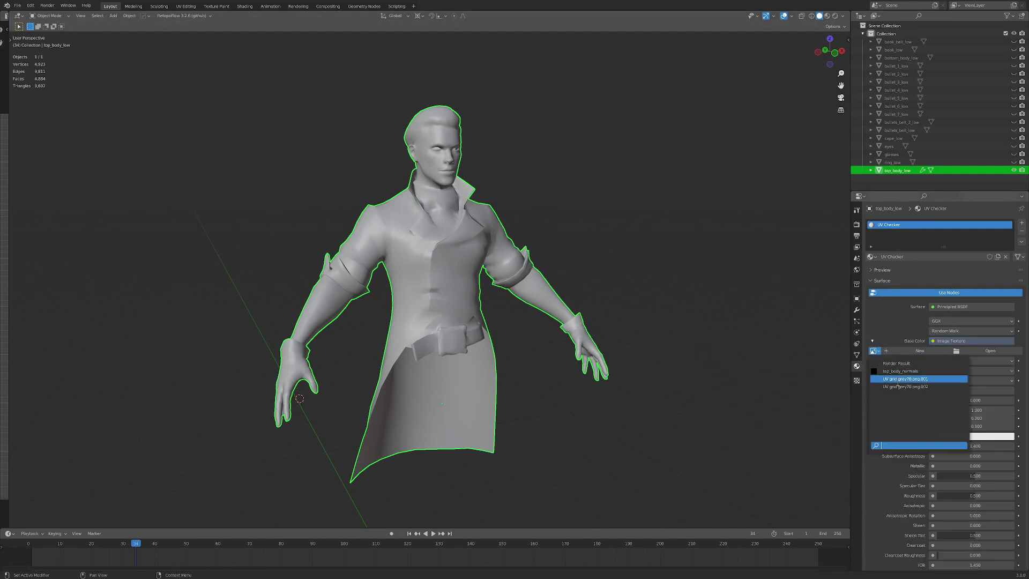
pyautogui.click(896, 351)
pyautogui.click(895, 409)
pyautogui.click(916, 429)
pyautogui.click(893, 437)
# Step: Enter Edit Mode on the body and show it in Material Preview shading
pyautogui.moveTo(738, 395); pyautogui.dragTo(761, 393, button='middle')
pyautogui.press('Tab')
pyautogui.click(842, 16)
pyautogui.click(826, 16)
pyautogui.scroll(3, 447, 263)
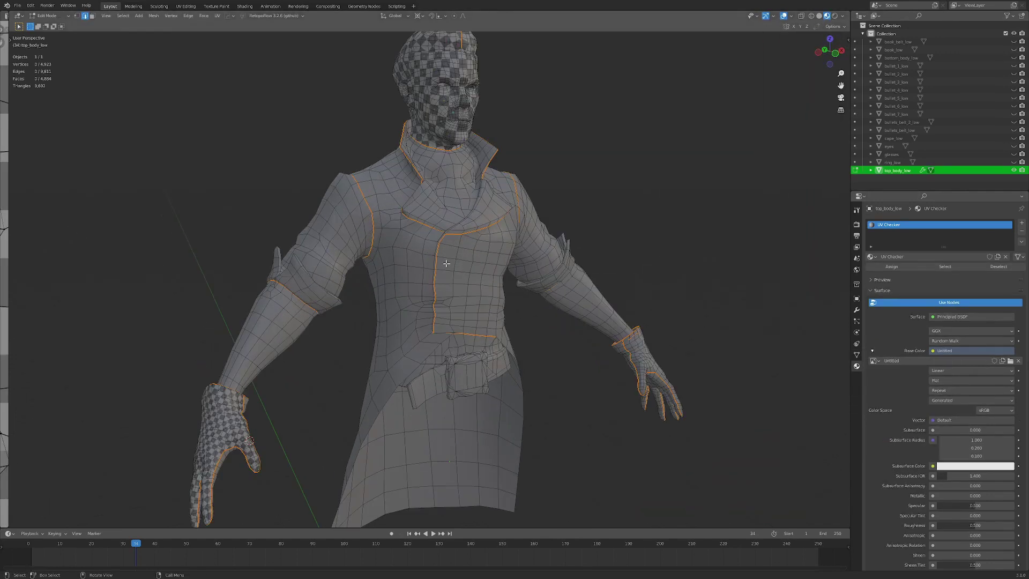
# Step: Unwrap the entire body mesh and deselect everything
pyautogui.press('a')
pyautogui.hotkey('alt', 'a')
pyautogui.press('a')
pyautogui.press('u')
pyautogui.click(507, 206)
pyautogui.hotkey('alt', 'a')
# Step: Inspect the checker pattern on the unwrapped body and coat from several angles
pyautogui.moveTo(507, 207); pyautogui.dragTo(572, 327, button='middle')
pyautogui.scroll(-4, 421, 386)
pyautogui.moveTo(440, 376); pyautogui.dragTo(529, 351, button='middle')
pyautogui.moveTo(456, 351)
pyautogui.mouseDown(button='middle')
pyautogui.moveTo(525, 351)
pyautogui.moveTo(461, 334)
pyautogui.moveTo(422, 368)
pyautogui.moveTo(456, 337)
pyautogui.mouseUp(button='middle')
pyautogui.scroll(3, 505, 349)
pyautogui.scroll(3, 505, 349)
pyautogui.scroll(3, 422, 368)
pyautogui.keyDown('shift'); pyautogui.moveTo(455, 338); pyautogui.dragTo(433, 396, button='middle'); pyautogui.keyUp('shift')
pyautogui.moveTo(348, 348); pyautogui.dragTo(450, 300, button='middle')
pyautogui.moveTo(440, 252)
pyautogui.mouseDown(button='middle')
pyautogui.moveTo(388, 243)
pyautogui.moveTo(460, 247)
pyautogui.mouseUp(button='middle')
# Step: Switch to solid shading and mark the first edge path inside the rolled sleeve cuff as a seam
pyautogui.click(820, 17)
pyautogui.moveTo(461, 246)
pyautogui.keyDown('shift'); pyautogui.mouseDown(button='middle')
pyautogui.moveTo(503, 343)
pyautogui.moveTo(423, 351)
pyautogui.mouseUp(button='middle'); pyautogui.keyUp('shift')
pyautogui.scroll(3, 409, 359)
pyautogui.scroll(-5, 408, 353)
pyautogui.moveTo(408, 353)
pyautogui.mouseDown(button='middle')
pyautogui.moveTo(508, 413)
pyautogui.moveTo(423, 365)
pyautogui.mouseUp(button='middle')
pyautogui.scroll(5, 424, 365)
pyautogui.moveTo(418, 257); pyautogui.dragTo(408, 314, button='middle')
pyautogui.scroll(3, 408, 314)
pyautogui.moveTo(378, 274); pyautogui.dragTo(311, 333, button='middle')
pyautogui.press('a')
pyautogui.press('a')
pyautogui.press('a')
pyautogui.press('a')
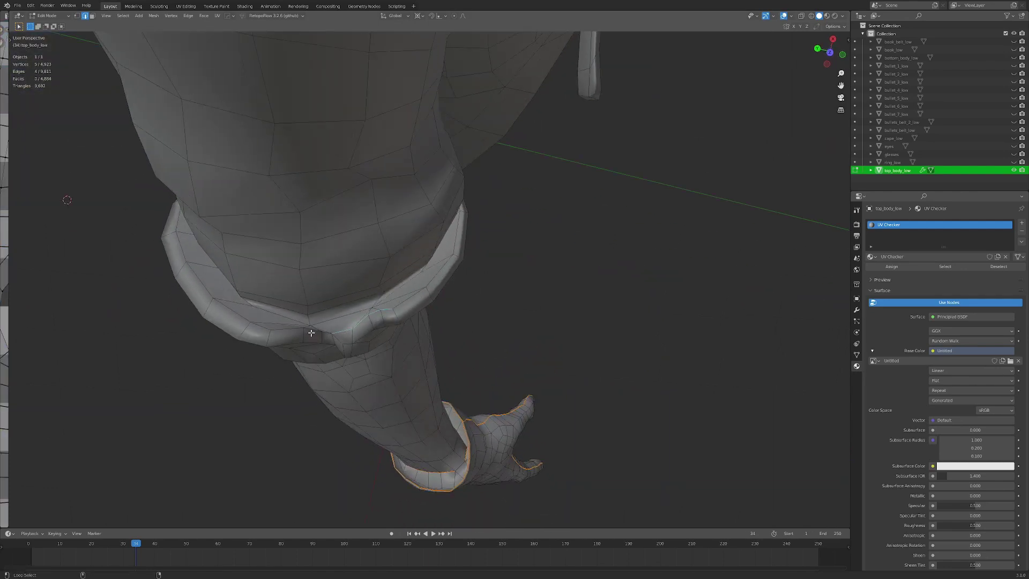
pyautogui.moveTo(232, 287); pyautogui.dragTo(453, 317, button='middle')
pyautogui.hotkey('ctrl', 'e')
pyautogui.click(454, 317)
pyautogui.press('a')
pyautogui.press('a')
# Step: Select the edge loop along the inner side of the rolled sleeve cuff and mark it as a seam
pyautogui.moveTo(391, 322); pyautogui.dragTo(537, 372, button='middle')
pyautogui.keyDown('alt'); pyautogui.click(379, 326); pyautogui.keyUp('alt')
pyautogui.moveTo(375, 300); pyautogui.dragTo(406, 294, button='middle')
pyautogui.scroll(2, 375, 335)
pyautogui.scroll(1, 375, 295)
pyautogui.hotkey('ctrl', 'e')
pyautogui.click(397, 291)
pyautogui.press('a')
pyautogui.press('a')
# Step: Use X-ray to select a partly hidden edge path on the rolled sleeve cuff and mark it as a seam
pyautogui.click(398, 292)
pyautogui.keyDown('shift'); pyautogui.moveTo(398, 292); pyautogui.dragTo(352, 370, button='middle'); pyautogui.keyUp('shift')
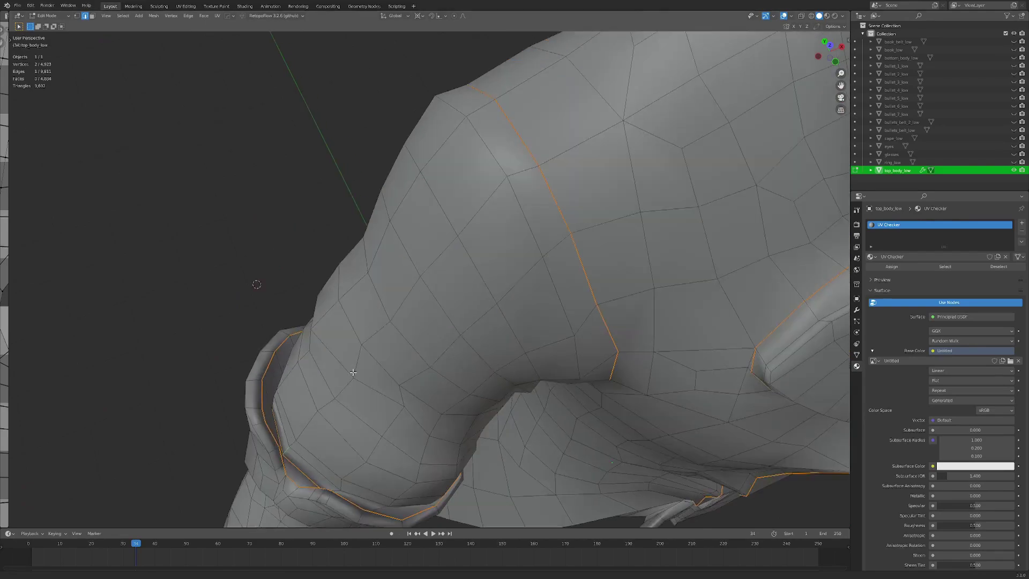
pyautogui.scroll(-5, 353, 368)
pyautogui.keyDown('shift'); pyautogui.moveTo(438, 237); pyautogui.dragTo(428, 253, button='middle'); pyautogui.keyUp('shift')
pyautogui.click(543, 265)
pyautogui.moveTo(369, 338); pyautogui.dragTo(477, 260, button='middle')
pyautogui.scroll(4, 331, 274)
pyautogui.hotkey('alt', 'a')
pyautogui.scroll(3, 477, 260)
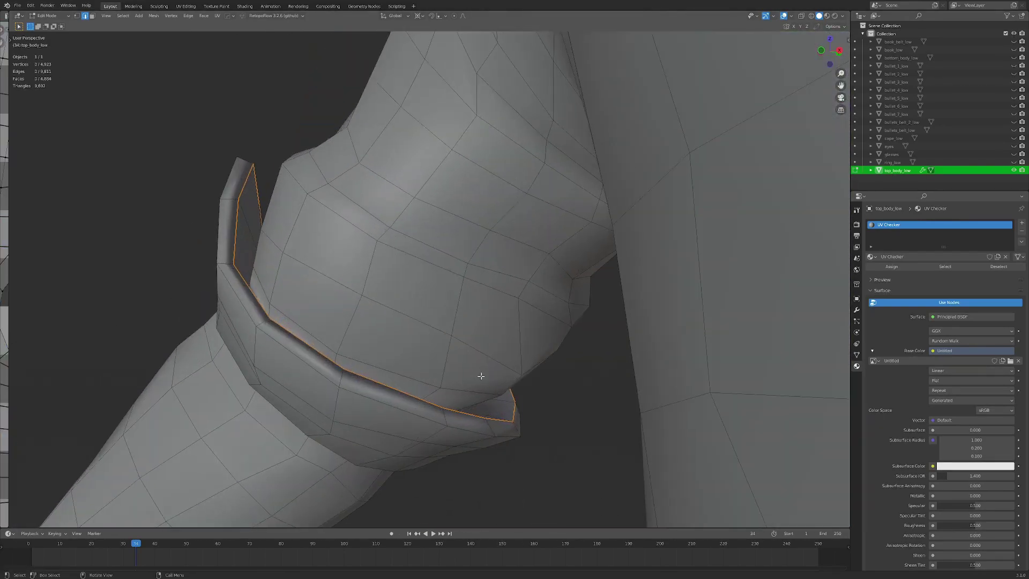
pyautogui.moveTo(467, 406); pyautogui.dragTo(463, 318, button='middle')
pyautogui.hotkey('alt', 'z')
pyautogui.click(476, 397)
pyautogui.hotkey('alt', 'z')
pyautogui.keyDown('ctrl'); pyautogui.click(516, 263); pyautogui.keyUp('ctrl')
pyautogui.scroll(-5, 516, 264)
pyautogui.moveTo(516, 263); pyautogui.dragTo(462, 215, button='middle')
pyautogui.keyDown('ctrl'); pyautogui.click(452, 218); pyautogui.keyUp('ctrl')
pyautogui.hotkey('ctrl', 'e')
pyautogui.click(505, 234)
pyautogui.press('a')
pyautogui.press('a')
# Step: Select the edges around the folded rim of the rolled cuff above the seamed forearm and mark them as a seam
pyautogui.scroll(-5, 482, 268)
pyautogui.moveTo(466, 287); pyautogui.dragTo(512, 331, button='middle')
pyautogui.scroll(6, 511, 330)
pyautogui.click(307, 335)
pyautogui.moveTo(307, 336); pyautogui.dragTo(591, 326, button='middle')
pyautogui.scroll(-4, 328, 242)
pyautogui.scroll(4, 305, 307)
pyautogui.keyDown('ctrl'); pyautogui.click(275, 328); pyautogui.keyUp('ctrl')
pyautogui.keyDown('alt'); pyautogui.click(455, 361); pyautogui.keyUp('alt')
pyautogui.scroll(-5, 374, 333)
pyautogui.scroll(4, 377, 296)
pyautogui.moveTo(374, 332); pyautogui.dragTo(336, 335, button='middle')
pyautogui.press('a')
pyautogui.press('a')
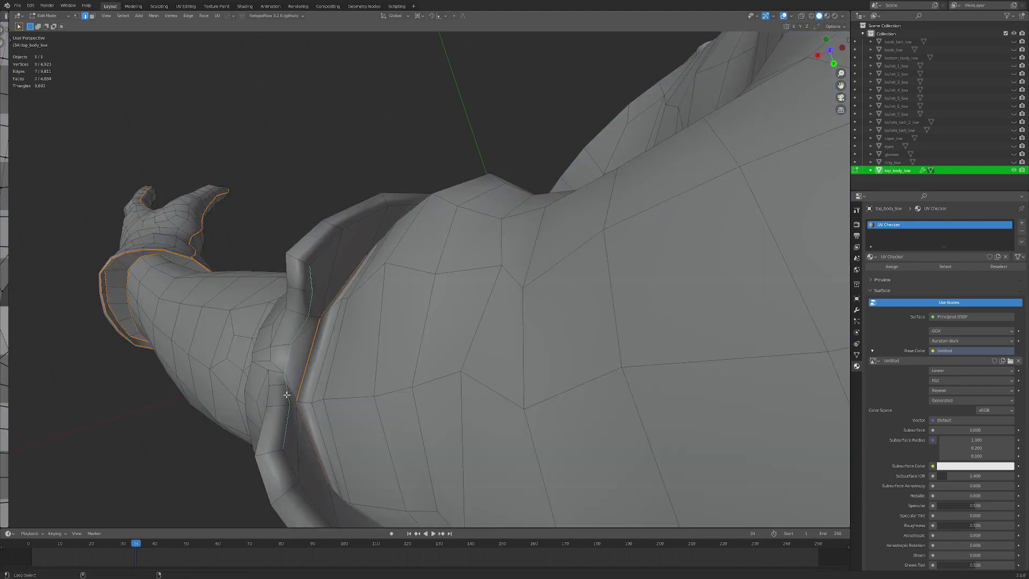
pyautogui.moveTo(326, 271); pyautogui.dragTo(338, 189, button='middle')
pyautogui.scroll(-4, 452, 267)
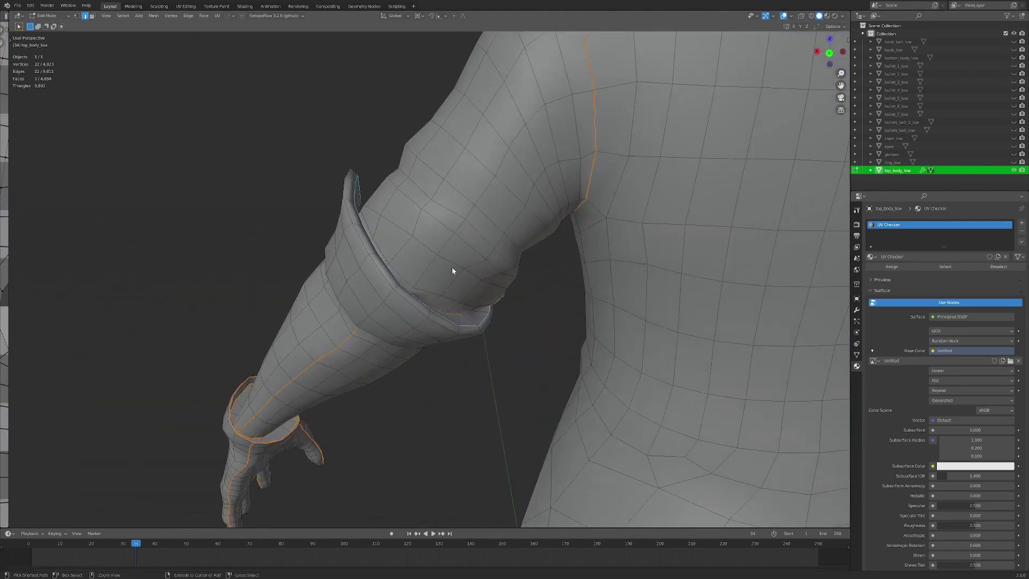
pyautogui.moveTo(452, 266); pyautogui.dragTo(471, 292, button='middle')
pyautogui.press('a')
pyautogui.press('a')
# Step: Unwrap the entire mesh with the new cuff seams and return to Material Preview shading
pyautogui.moveTo(471, 189); pyautogui.dragTo(536, 179, button='middle')
pyautogui.scroll(-5, 335, 291)
pyautogui.keyDown('shift'); pyautogui.moveTo(336, 292); pyautogui.dragTo(553, 255, button='middle'); pyautogui.keyUp('shift')
pyautogui.press('a')
pyautogui.press('u')
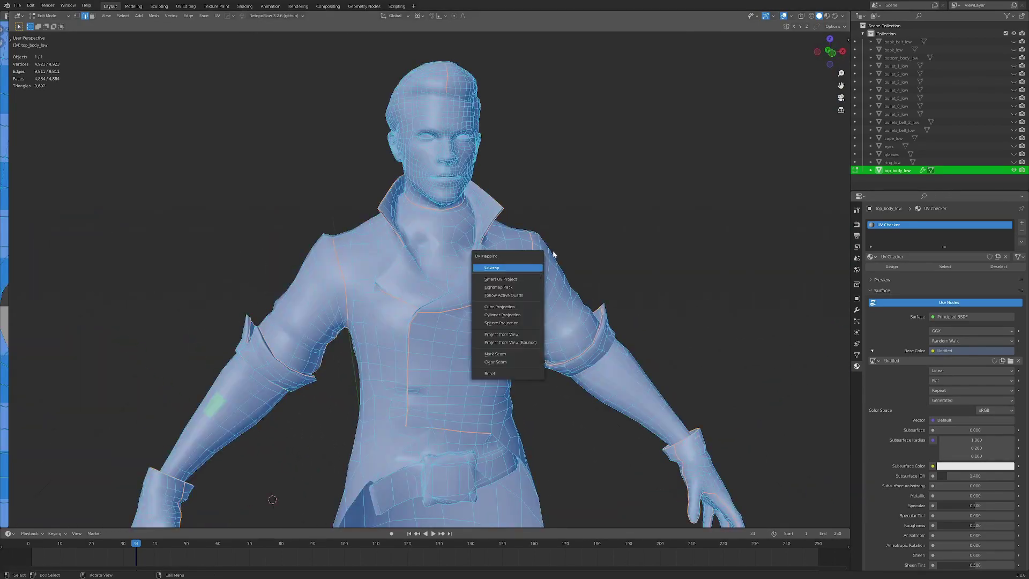
pyautogui.click(826, 17)
pyautogui.press('a')
pyautogui.press('a')
# Step: Select the edges crossing the rolled sleeve cuff from the end of the forearm seam and mark them as a seam
pyautogui.scroll(4, 379, 227)
pyautogui.moveTo(321, 278)
pyautogui.keyDown('shift'); pyautogui.mouseDown(button='middle')
pyautogui.moveTo(429, 241)
pyautogui.moveTo(471, 258)
pyautogui.mouseUp(button='middle'); pyautogui.keyUp('shift')
pyautogui.keyDown('shift'); pyautogui.moveTo(471, 257); pyautogui.dragTo(479, 310, button='middle'); pyautogui.keyUp('shift')
pyautogui.scroll(-5, 478, 309)
pyautogui.moveTo(407, 305)
pyautogui.mouseDown(button='middle')
pyautogui.moveTo(552, 316)
pyautogui.moveTo(461, 332)
pyautogui.moveTo(470, 357)
pyautogui.moveTo(422, 291)
pyautogui.mouseUp(button='middle')
pyautogui.scroll(6, 552, 319)
pyautogui.click(454, 328)
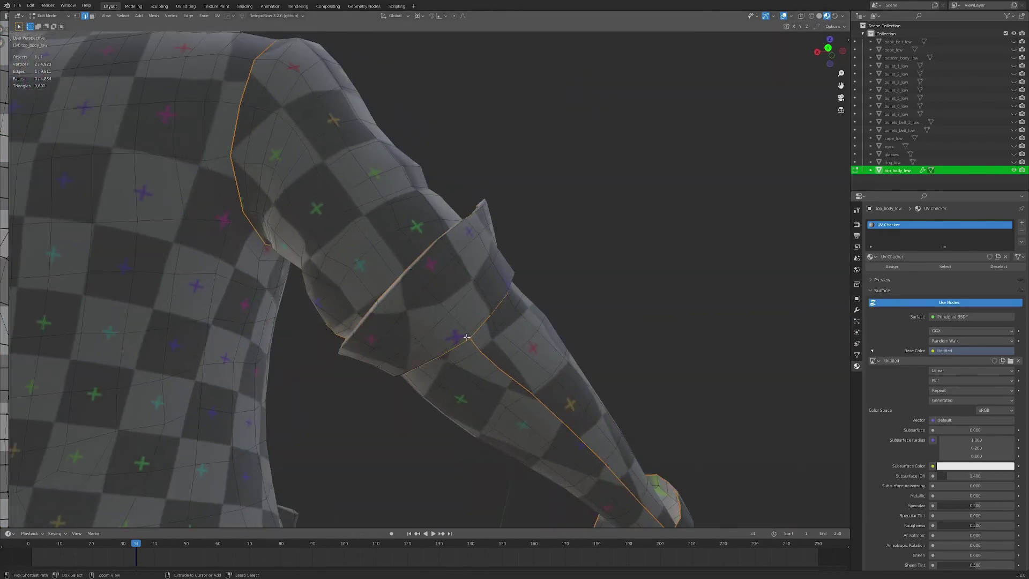
pyautogui.scroll(-5, 468, 336)
pyautogui.moveTo(558, 321); pyautogui.dragTo(434, 304, button='middle')
pyautogui.moveTo(557, 297); pyautogui.dragTo(474, 291, button='middle')
pyautogui.moveTo(489, 331); pyautogui.dragTo(322, 294, button='middle')
pyautogui.scroll(5, 388, 339)
pyautogui.moveTo(403, 361); pyautogui.dragTo(351, 423, button='middle')
pyautogui.click(351, 424)
pyautogui.press('a')
pyautogui.hotkey('ctrl', 'z')
pyautogui.hotkey('ctrl', 'e')
pyautogui.click(496, 369)
# Step: Unwrap the whole body again with the cross-cuff seam and clear the selection
pyautogui.press('a')
pyautogui.press('u')
pyautogui.click(521, 297)
pyautogui.scroll(-3, 521, 296)
pyautogui.scroll(-4, 521, 296)
pyautogui.moveTo(522, 297); pyautogui.dragTo(522, 375, button='middle')
pyautogui.hotkey('alt', 'a')
# Step: Check the checker pattern for stretching on the sleeves, torso and collar area
pyautogui.moveTo(332, 273); pyautogui.dragTo(534, 324, button='middle')
pyautogui.scroll(3, 439, 267)
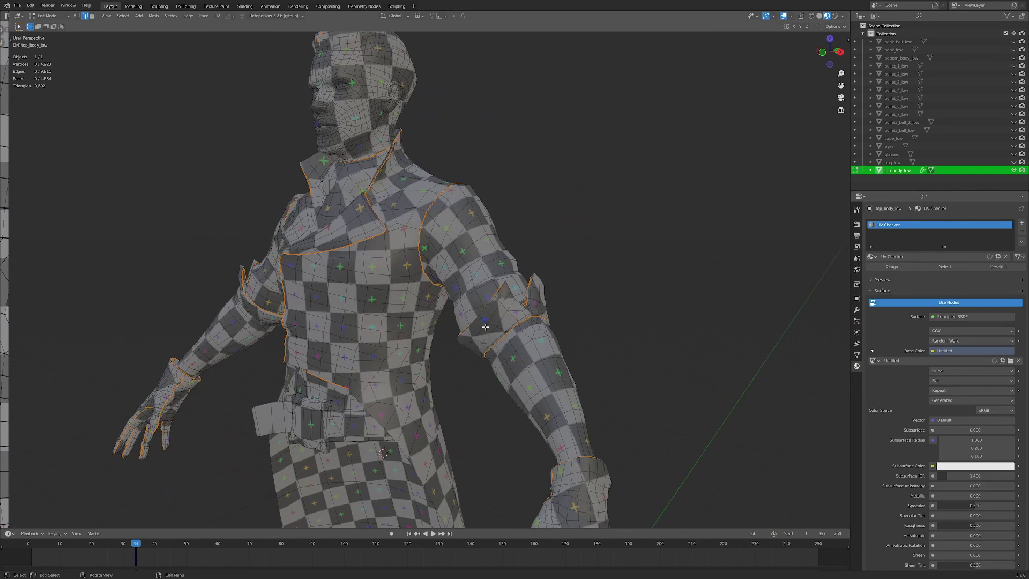
pyautogui.moveTo(470, 335); pyautogui.dragTo(486, 330, button='middle')
pyautogui.scroll(-2, 471, 327)
pyautogui.moveTo(369, 308); pyautogui.dragTo(445, 277, button='middle')
pyautogui.scroll(4, 453, 300)
pyautogui.scroll(2, 407, 323)
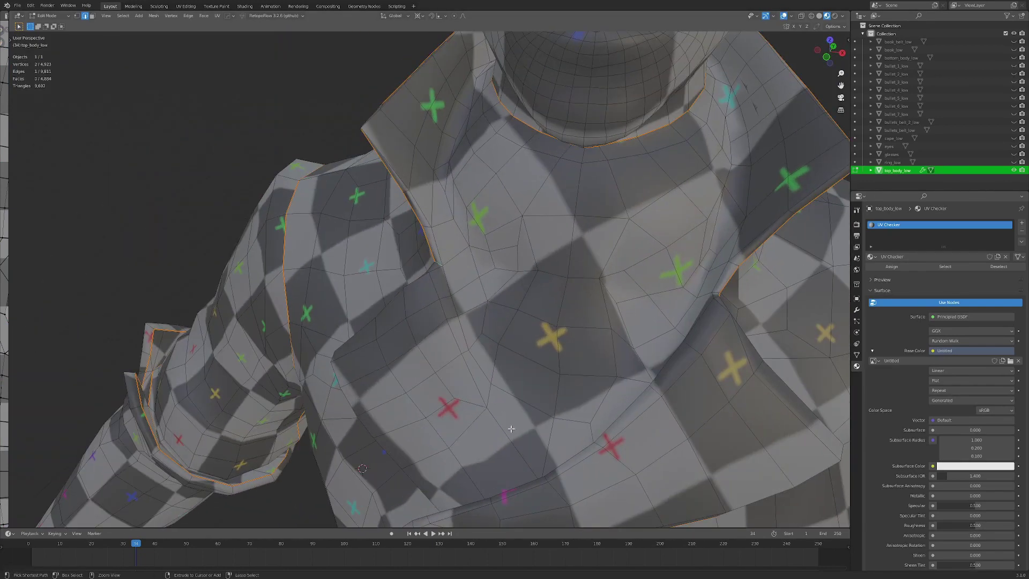
# Step: Cut connecting edges into the coat's neck panel and mark the path joining the two collar seams across it as a seam
pyautogui.moveTo(549, 418); pyautogui.dragTo(610, 385, button='middle')
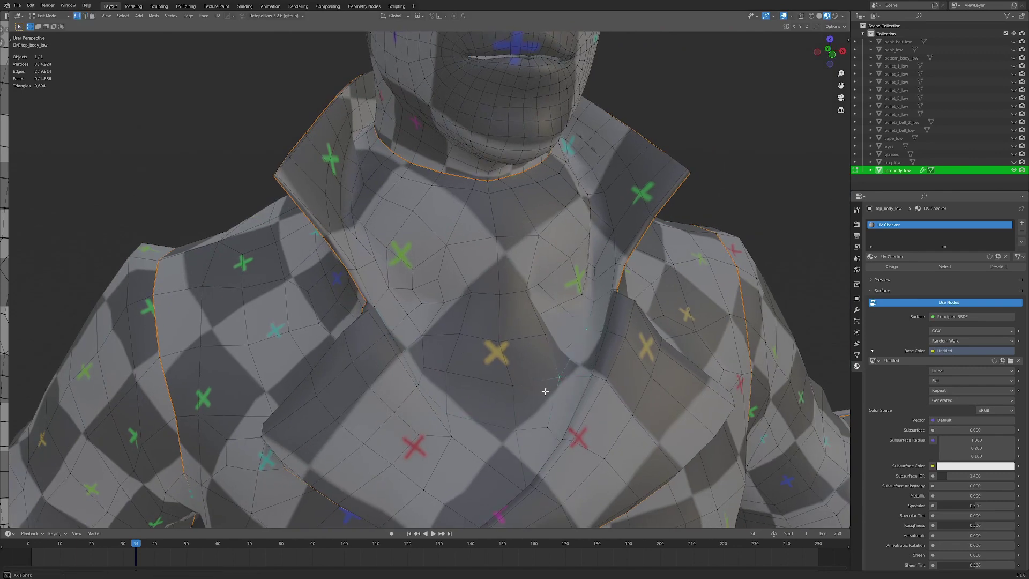
pyautogui.moveTo(545, 392); pyautogui.dragTo(517, 401, button='middle')
pyautogui.press('a')
pyautogui.click(609, 326)
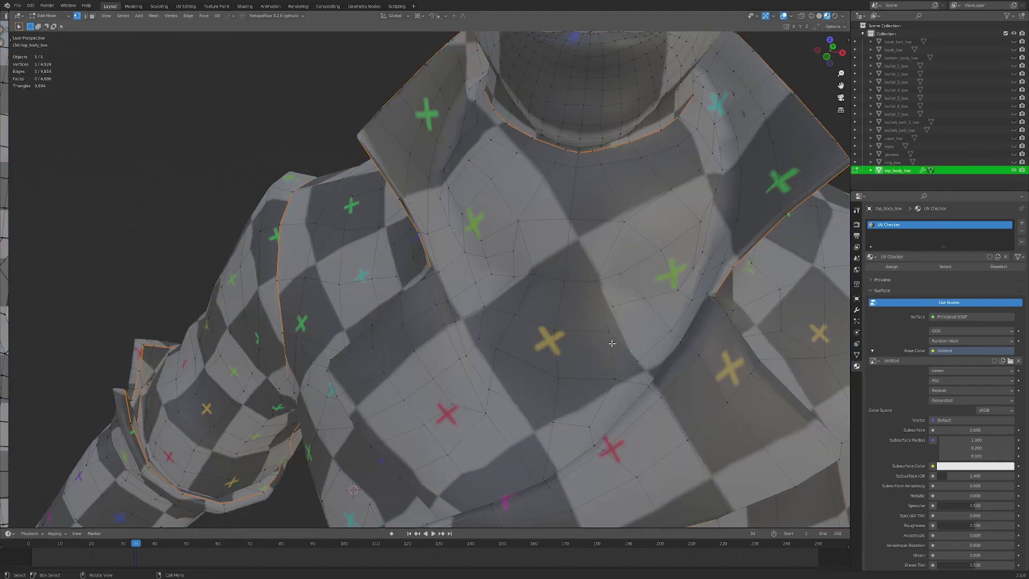
pyautogui.moveTo(612, 343); pyautogui.dragTo(585, 332, button='middle')
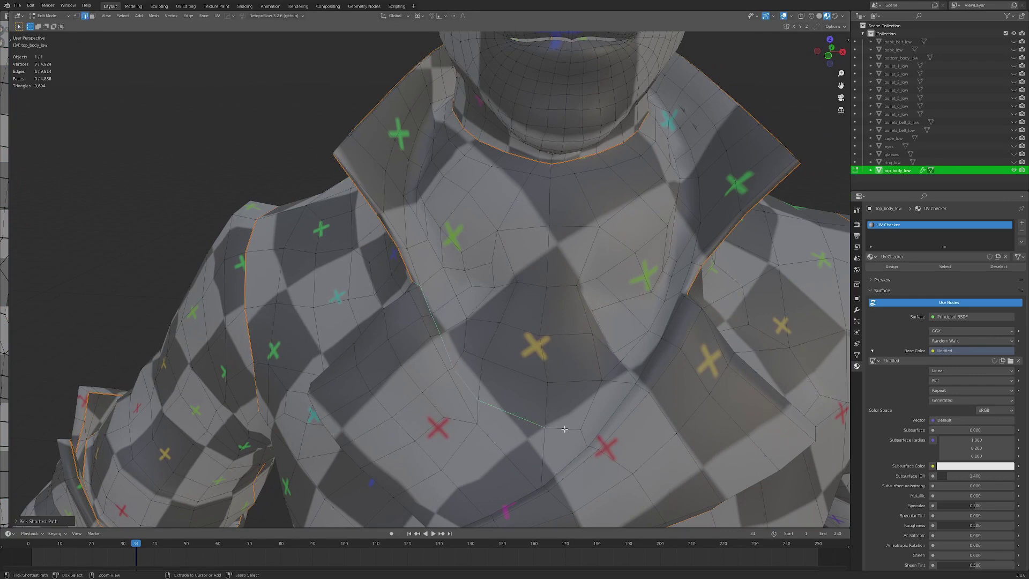
pyautogui.hotkey('ctrl', 'e')
pyautogui.click(737, 292)
pyautogui.press('a')
pyautogui.press('a')
# Step: Select the edge path running up the side of the neck panel into the collar and mark it as a seam
pyautogui.click(668, 289)
pyautogui.keyDown('shift'); pyautogui.moveTo(682, 249); pyautogui.dragTo(348, 279, button='middle'); pyautogui.keyUp('shift')
pyautogui.scroll(4, 552, 322)
pyautogui.scroll(-4, 544, 269)
pyautogui.scroll(3, 372, 280)
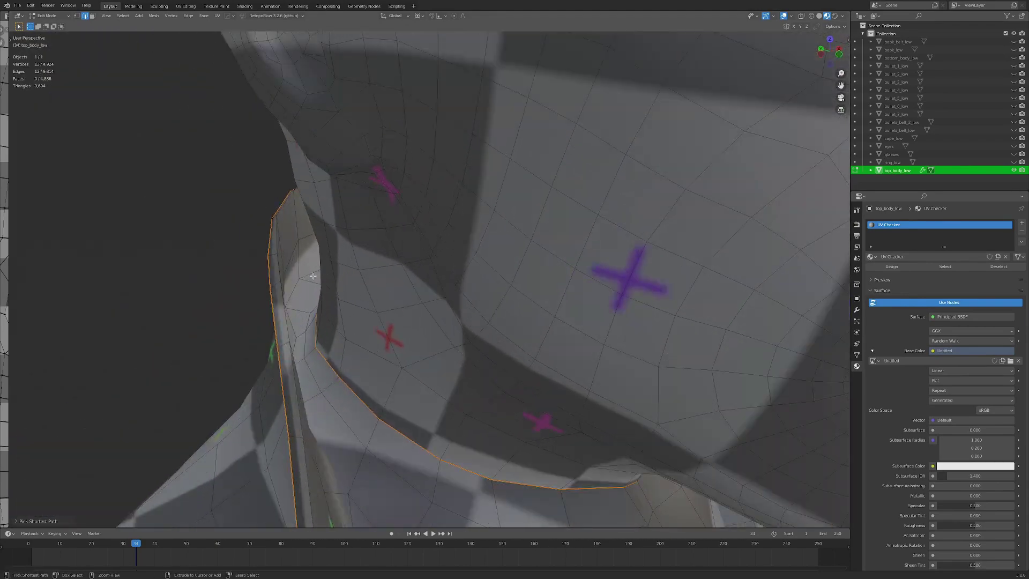
pyautogui.moveTo(286, 277); pyautogui.dragTo(386, 339, button='middle')
pyautogui.keyDown('ctrl'); pyautogui.click(403, 290); pyautogui.keyUp('ctrl')
pyautogui.scroll(-4, 401, 288)
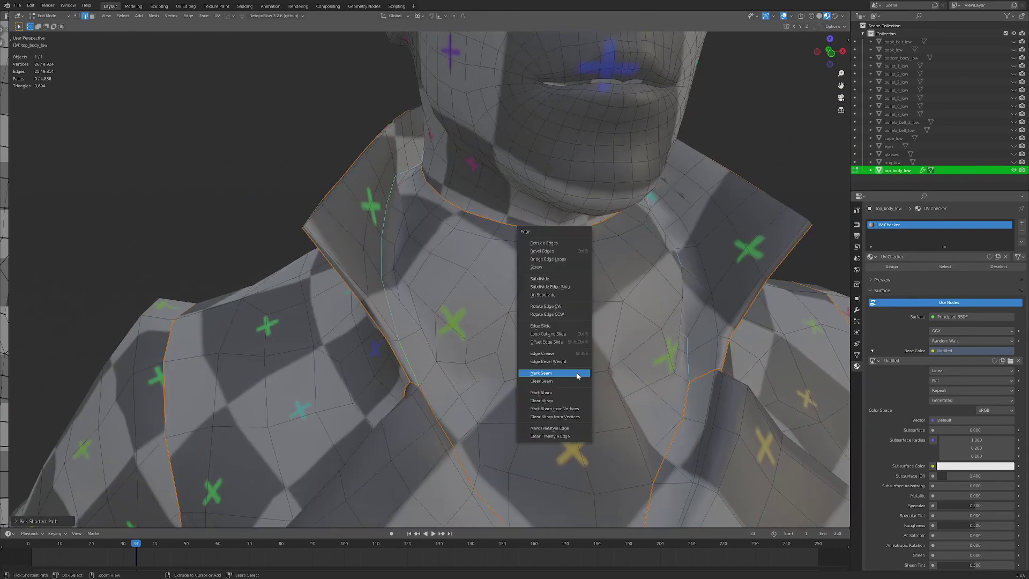
pyautogui.scroll(-5, 577, 372)
# Step: Unwrap the whole body again with the new neck panel seam and clear the selection
pyautogui.press('a')
pyautogui.moveTo(413, 322); pyautogui.dragTo(517, 343, button='middle')
pyautogui.press('u')
pyautogui.click(460, 322)
pyautogui.hotkey('alt', 'a')
# Step: Connect two vertices with an edge at the lapel's lower tip, where it meets the coat's front flap
pyautogui.scroll(-4, 459, 316)
pyautogui.scroll(4, 492, 297)
pyautogui.scroll(3, 482, 348)
pyautogui.scroll(2, 515, 397)
pyautogui.moveTo(490, 405); pyautogui.dragTo(517, 347, button='middle')
pyautogui.rightClick(574, 338)
pyautogui.click(574, 338)
pyautogui.press('a')
pyautogui.press('a')
pyautogui.press('1')
pyautogui.click(499, 334)
pyautogui.keyDown('shift'); pyautogui.click(516, 329); pyautogui.keyUp('shift')
pyautogui.press('j')
# Step: Pick the edges around the lapel tip and unwrap the whole body with the added connecting edge
pyautogui.press('a')
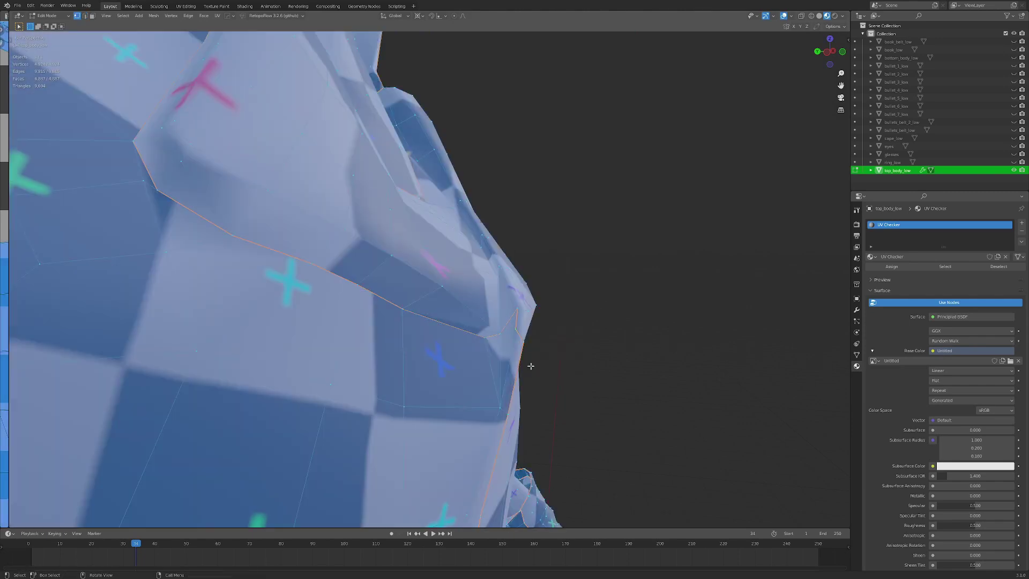
pyautogui.hotkey('alt', 'a')
pyautogui.press('a')
pyautogui.hotkey('alt', 'a')
pyautogui.press('c')
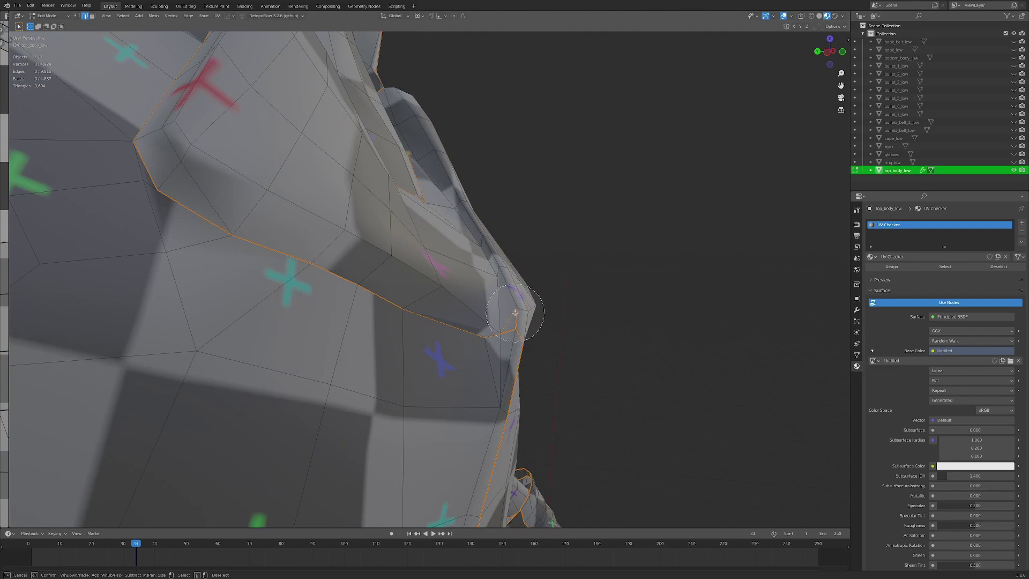
pyautogui.press('a')
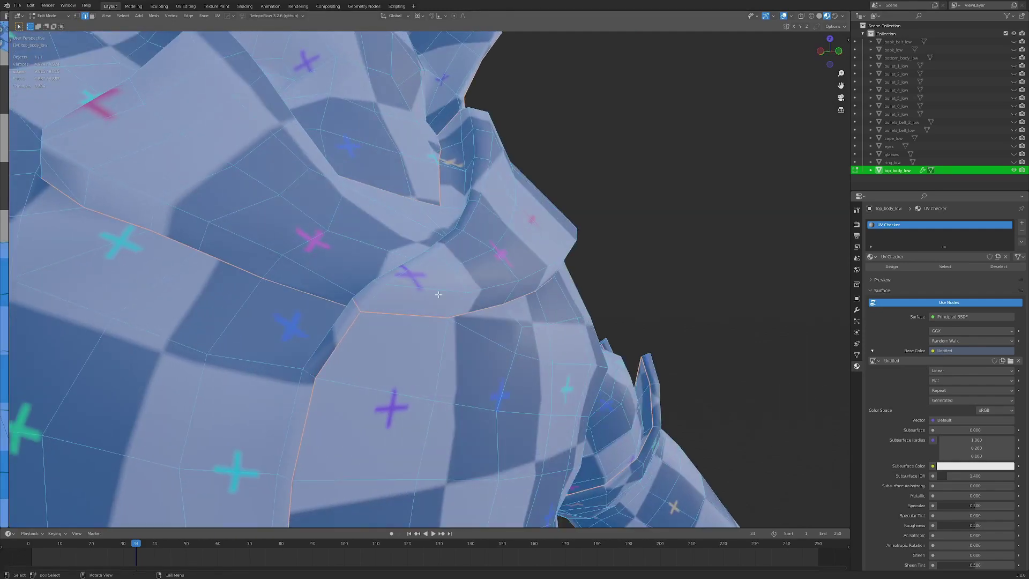
pyautogui.hotkey('alt', 'a')
pyautogui.moveTo(558, 321); pyautogui.dragTo(609, 373, button='middle')
pyautogui.scroll(-5, 495, 320)
pyautogui.press('a')
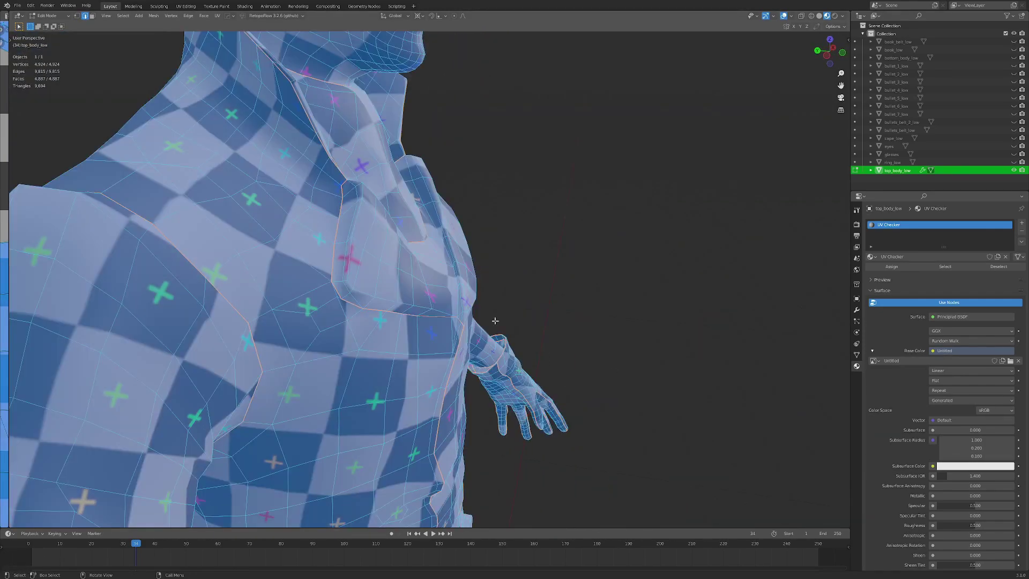
pyautogui.click(589, 285)
# Step: Examine the checker pattern on the coat and sleeves from the front and back in Object Mode
pyautogui.scroll(-4, 588, 287)
pyautogui.moveTo(586, 288); pyautogui.dragTo(498, 295, button='middle')
pyautogui.press('Tab')
pyautogui.scroll(-3, 396, 294)
pyautogui.moveTo(394, 295); pyautogui.dragTo(434, 339, button='middle')
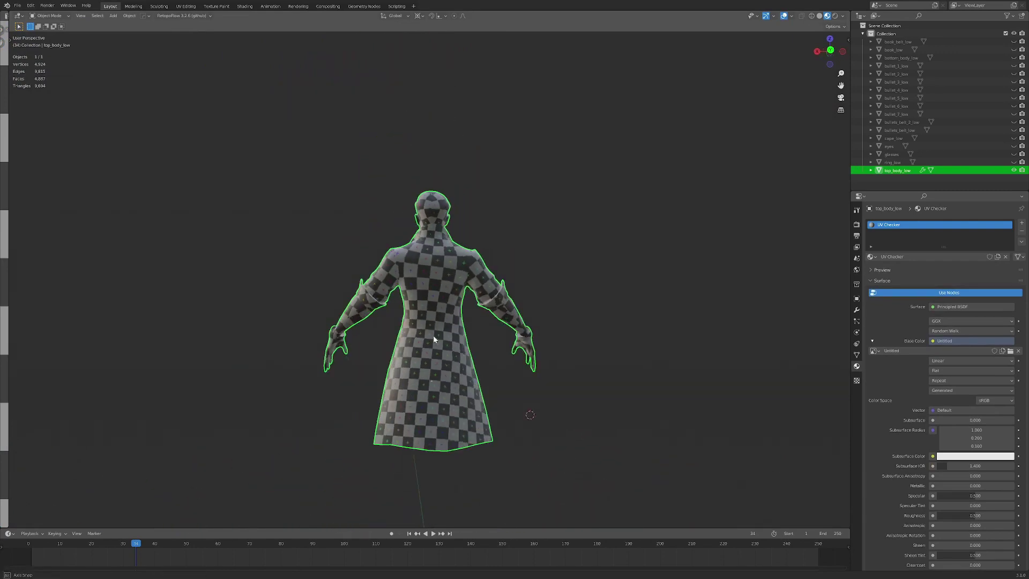
pyautogui.scroll(5, 416, 320)
pyautogui.moveTo(388, 267); pyautogui.dragTo(466, 289, button='middle')
# Step: Isolate the main coat piece in Edit Mode by selecting its linked faces and hiding everything else
pyautogui.press('Tab')
pyautogui.moveTo(491, 179); pyautogui.dragTo(499, 188, button='middle')
pyautogui.hotkey('alt', 'a')
pyautogui.moveTo(385, 279); pyautogui.dragTo(436, 254, button='middle')
pyautogui.press('3')
pyautogui.hotkey('ctrl', 'l')
pyautogui.hotkey('shift', 'h')
pyautogui.hotkey('alt', 'a')
# Step: Examine the isolated coat's checker pattern and its flattened island in the UV Editing workspace
pyautogui.moveTo(434, 349); pyautogui.dragTo(380, 332, button='middle')
pyautogui.scroll(-2, 381, 331)
pyautogui.moveTo(398, 249); pyautogui.dragTo(401, 354, button='middle')
pyautogui.scroll(-4, 404, 388)
pyautogui.moveTo(404, 388); pyautogui.dragTo(469, 369, button='middle')
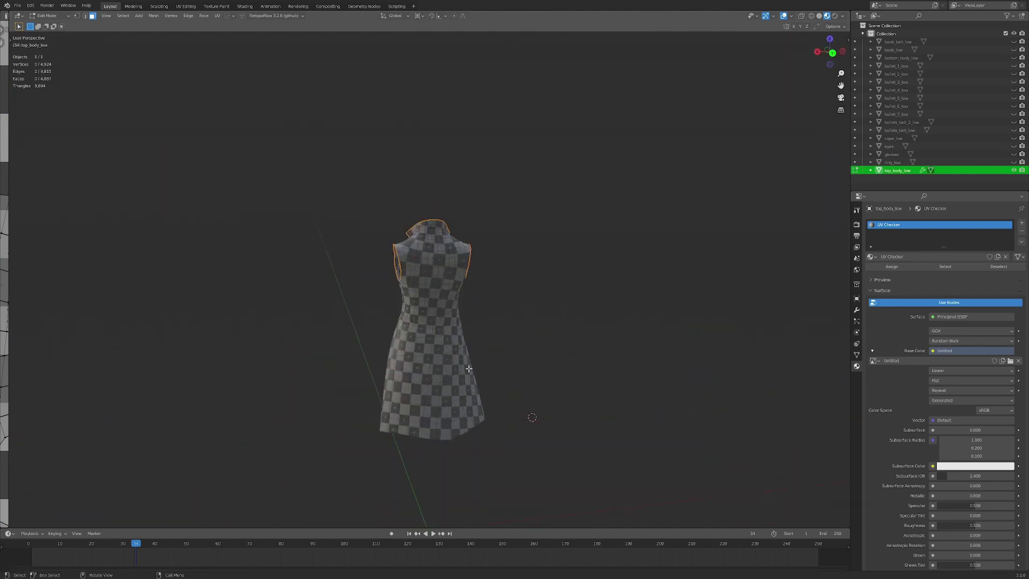
pyautogui.click(185, 6)
pyautogui.scroll(3, 330, 391)
pyautogui.scroll(-2, 329, 391)
pyautogui.scroll(1, 329, 391)
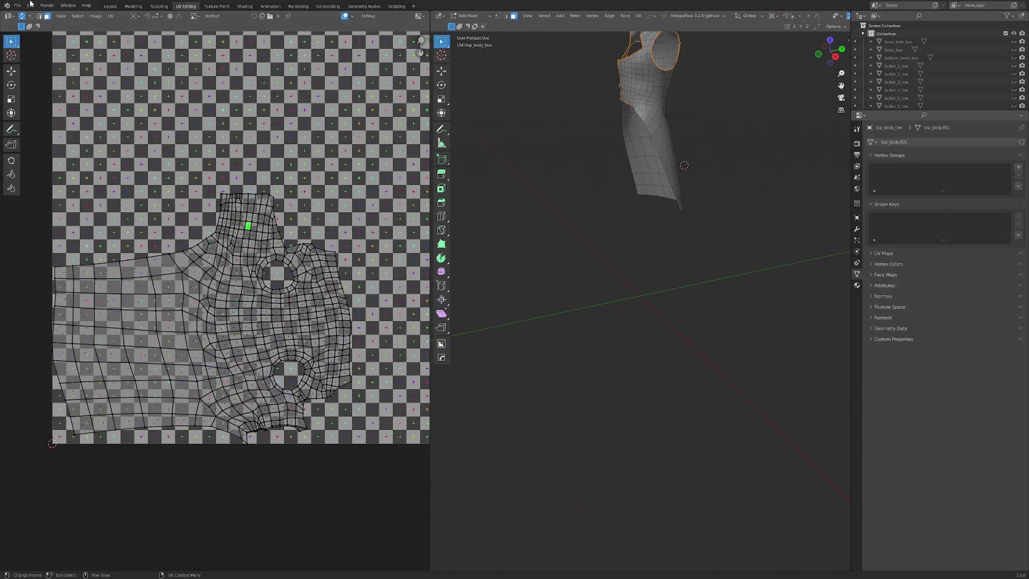
# Step: Return to the Layout workspace, reveal the hidden body parts and clear the selection
pyautogui.click(109, 6)
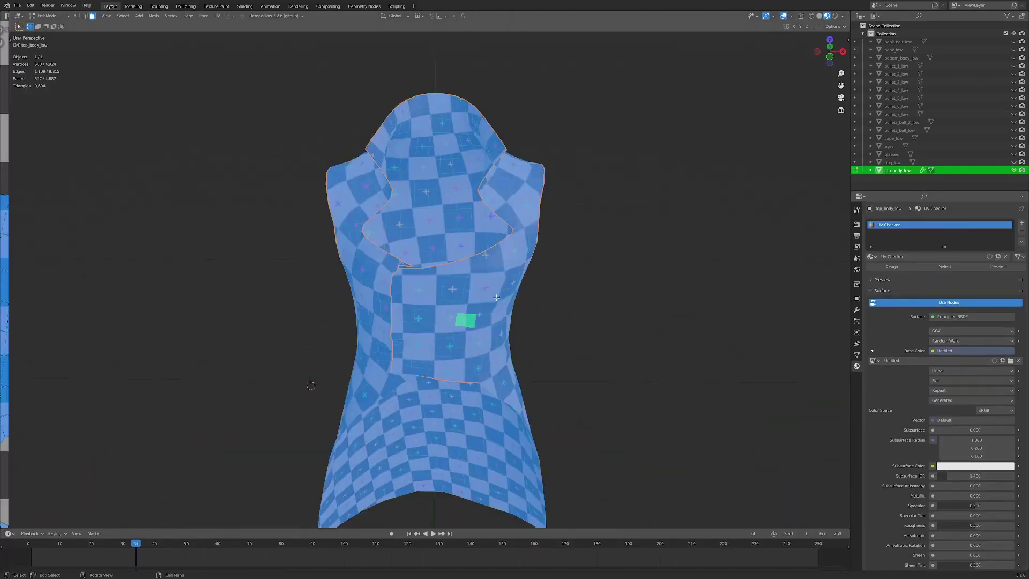
pyautogui.hotkey('alt', 'a')
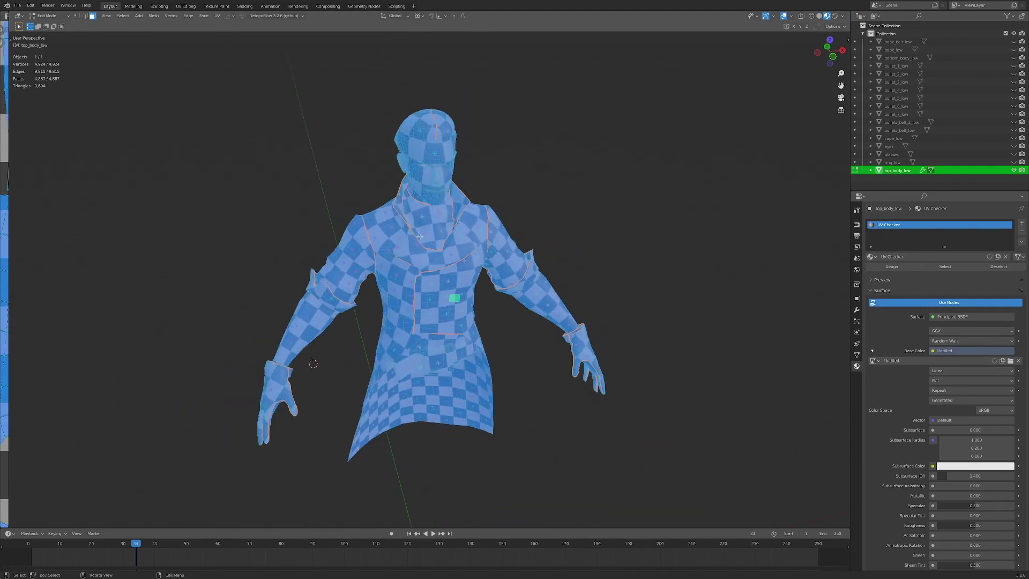
pyautogui.hotkey('alt', 'a')
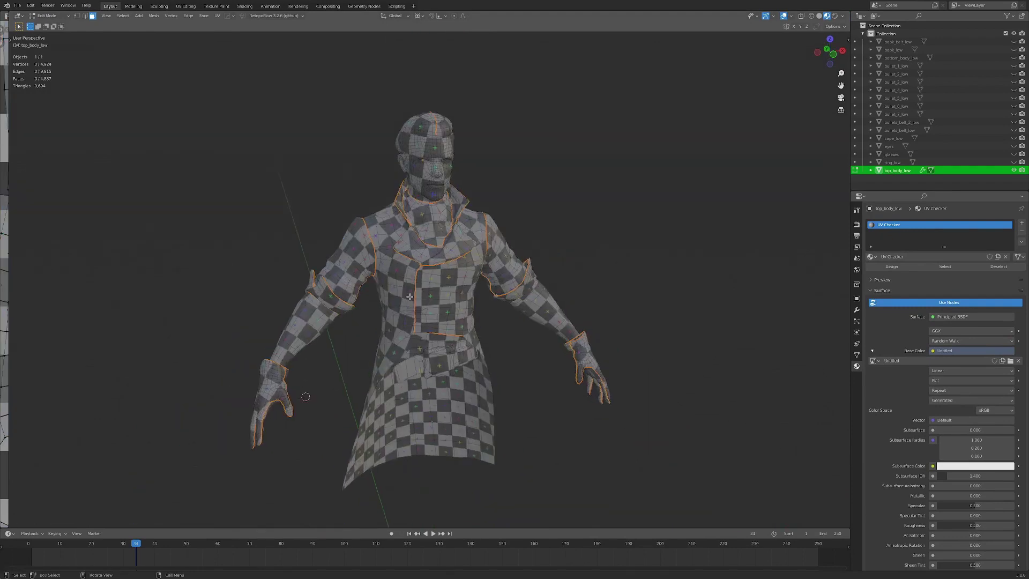
# Step: Examine the seams and checker pattern on the coat front, sleeves, collar and belt area
pyautogui.scroll(-2, 410, 296)
pyautogui.scroll(6, 429, 322)
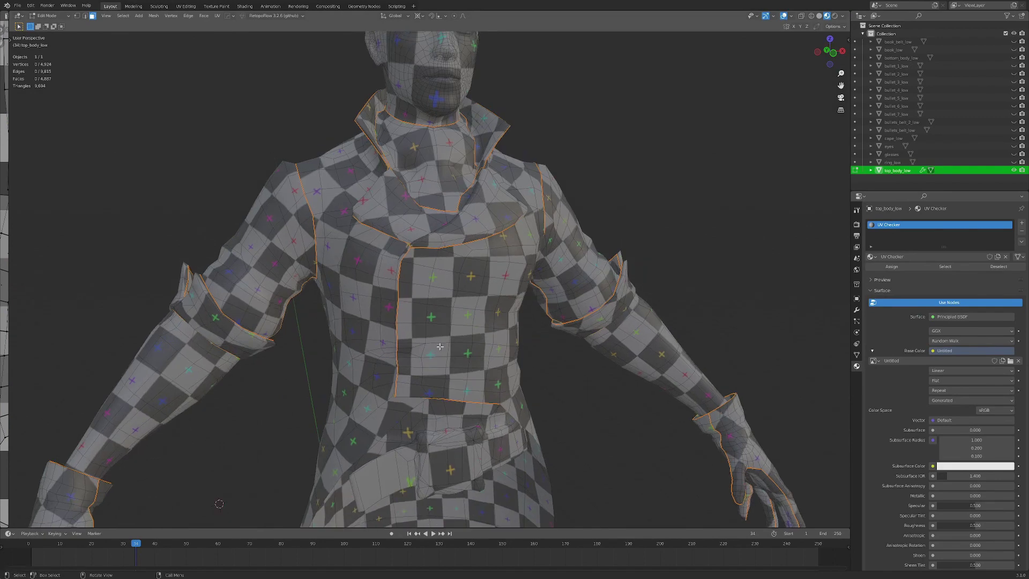
pyautogui.scroll(-1, 440, 347)
pyautogui.moveTo(470, 433); pyautogui.dragTo(442, 415, button='middle')
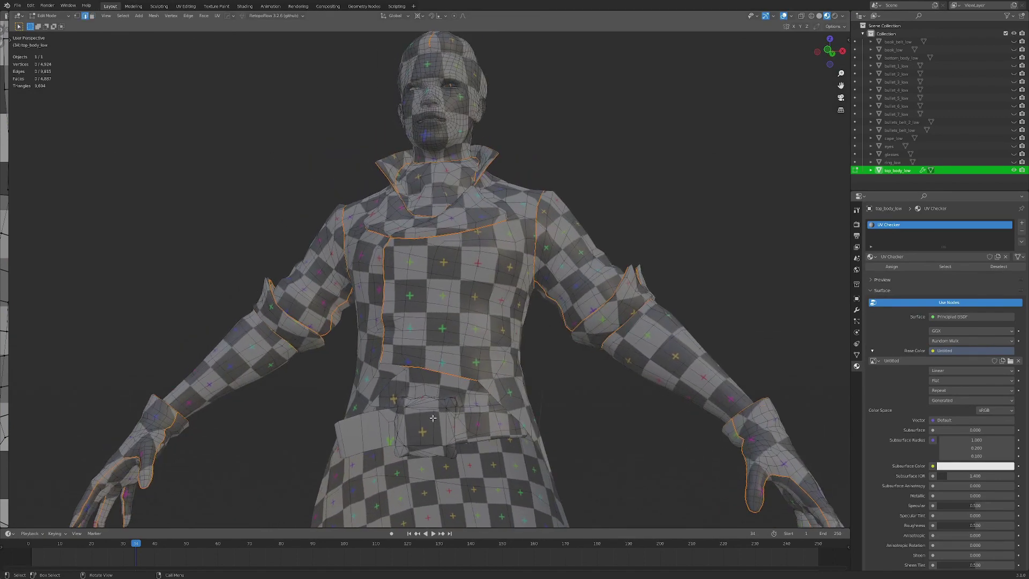
pyautogui.press('KP_Decimal')
pyautogui.scroll(-9, 433, 400)
pyautogui.hotkey('alt', 'a')
pyautogui.keyDown('shift'); pyautogui.moveTo(477, 239); pyautogui.dragTo(551, 279, button='middle'); pyautogui.keyUp('shift')
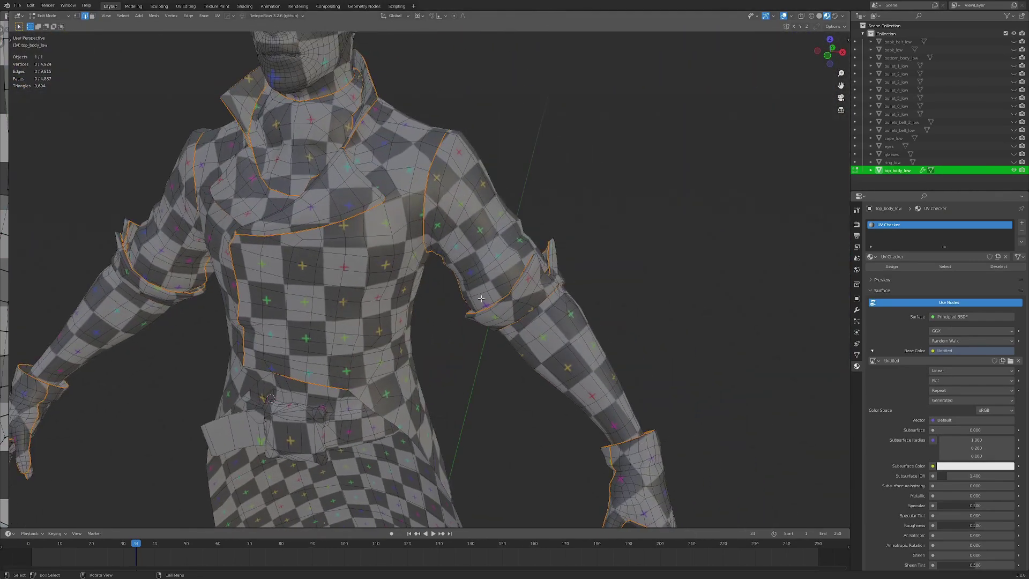
pyautogui.keyDown('shift'); pyautogui.moveTo(469, 309); pyautogui.dragTo(553, 313, button='middle'); pyautogui.keyUp('shift')
pyautogui.scroll(-2, 478, 271)
pyautogui.keyDown('shift'); pyautogui.moveTo(407, 220); pyautogui.dragTo(460, 297, button='middle'); pyautogui.keyUp('shift')
pyautogui.moveTo(364, 275); pyautogui.dragTo(431, 308, button='middle')
pyautogui.scroll(-2, 417, 318)
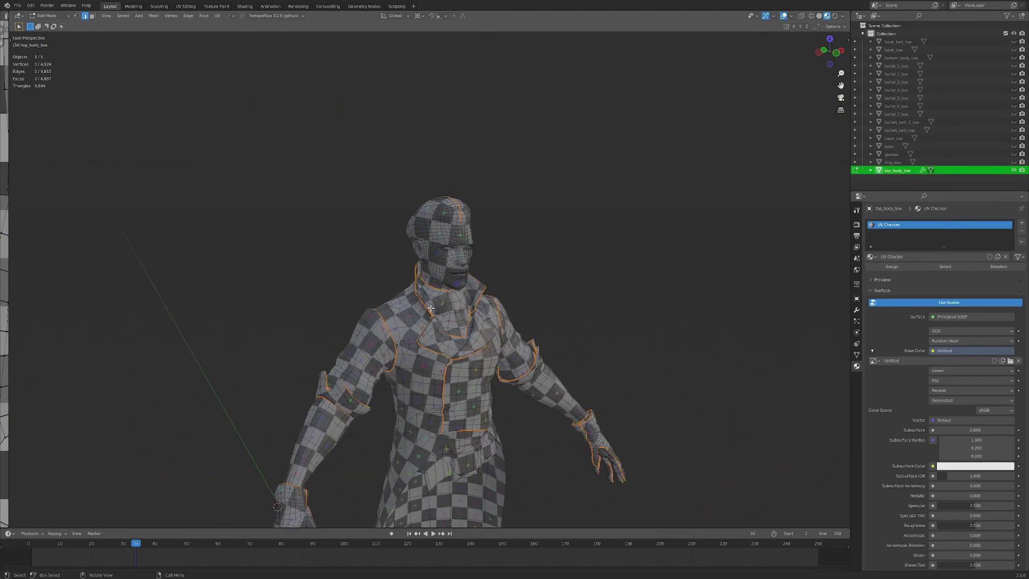
pyautogui.keyDown('shift'); pyautogui.moveTo(435, 467); pyautogui.dragTo(400, 347, button='middle'); pyautogui.keyUp('shift')
pyautogui.scroll(4, 438, 371)
pyautogui.scroll(4, 441, 308)
pyautogui.press('KP_Decimal')
pyautogui.scroll(-12, 501, 289)
pyautogui.scroll(2, 359, 262)
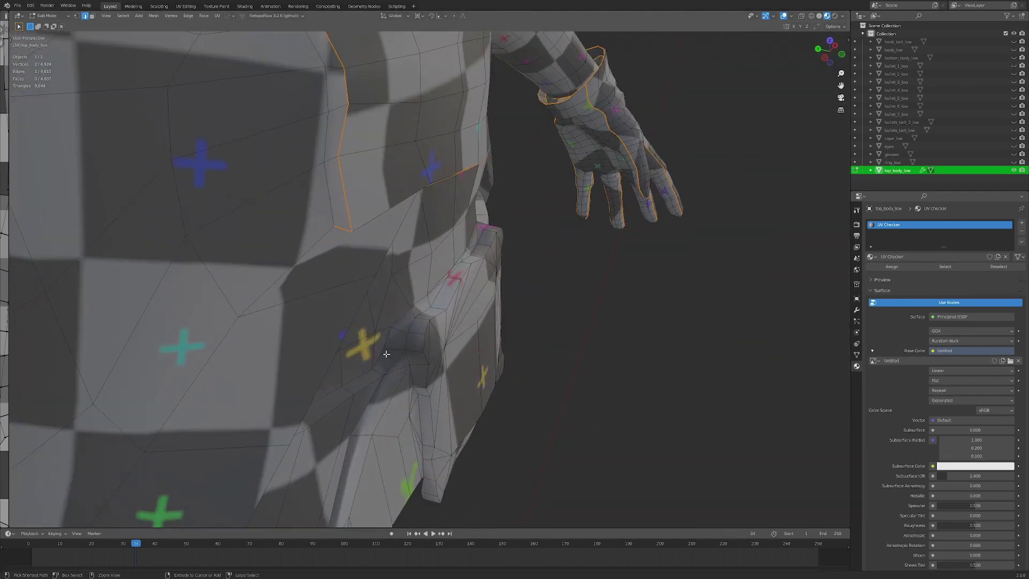
# Step: Select the edge path down the side of the belt buckle where it meets the belt and mark it as a seam
pyautogui.keyDown('ctrl'); pyautogui.click(407, 316); pyautogui.keyUp('ctrl')
pyautogui.scroll(-4, 408, 316)
pyautogui.moveTo(498, 317); pyautogui.dragTo(434, 329, button='middle')
pyautogui.scroll(4, 407, 319)
pyautogui.keyDown('ctrl'); pyautogui.click(426, 381); pyautogui.keyUp('ctrl')
pyautogui.scroll(-4, 426, 380)
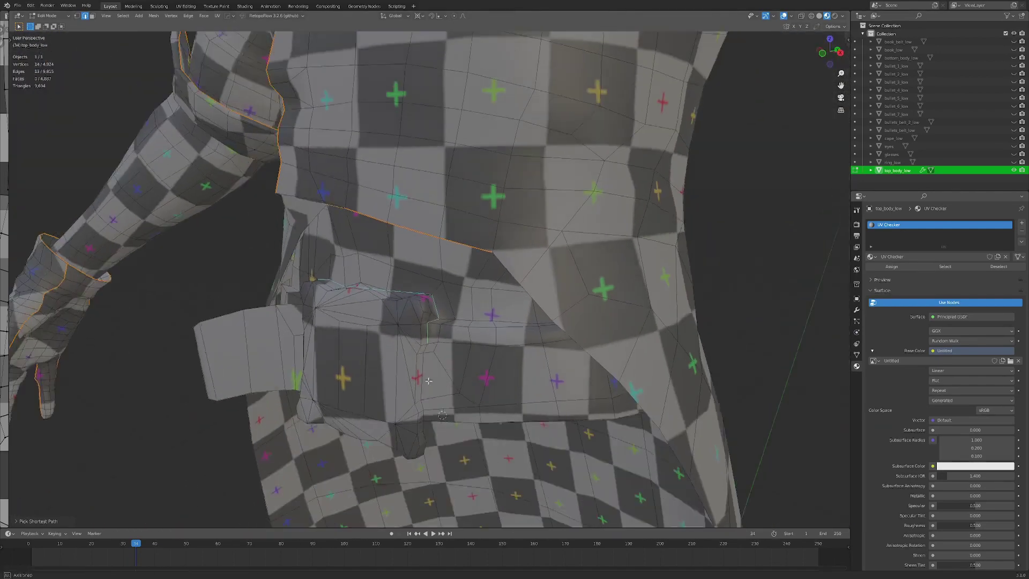
pyautogui.moveTo(426, 380); pyautogui.dragTo(425, 316, button='middle')
pyautogui.moveTo(423, 386); pyautogui.dragTo(441, 331, button='middle')
pyautogui.hotkey('ctrl', 'e')
pyautogui.click(523, 327)
pyautogui.hotkey('ctrl', 'e')
pyautogui.click(483, 305)
# Step: Extend the buckle seam along its upper edge where the buckle meets the coat
pyautogui.moveTo(480, 301); pyautogui.dragTo(467, 363, button='middle')
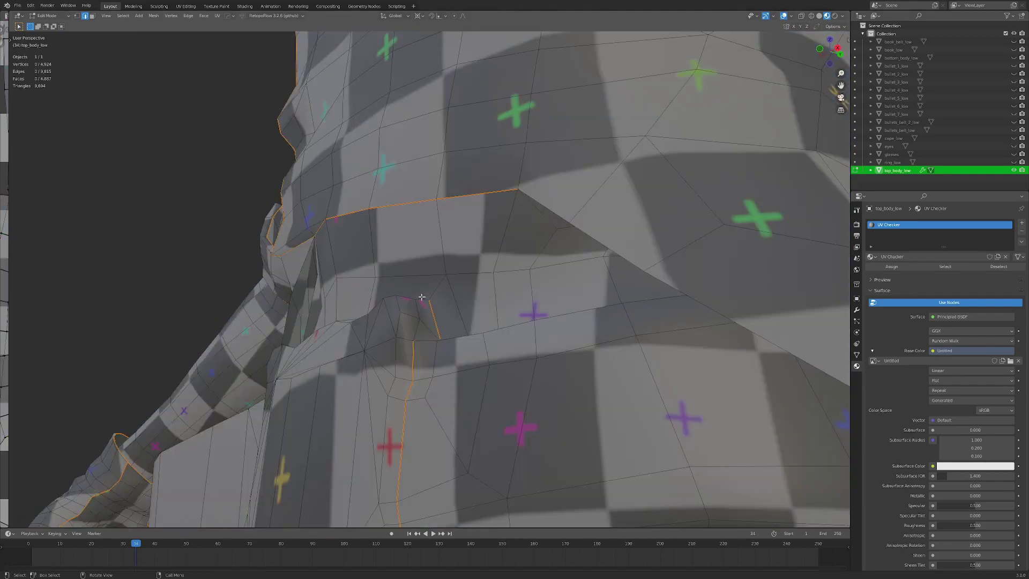
pyautogui.moveTo(421, 297); pyautogui.dragTo(470, 298, button='middle')
pyautogui.scroll(-5, 470, 298)
pyautogui.moveTo(388, 300); pyautogui.dragTo(427, 310, button='middle')
pyautogui.scroll(5, 422, 287)
pyautogui.moveTo(359, 344); pyautogui.dragTo(417, 357, button='middle')
pyautogui.press('a')
pyautogui.keyDown('alt'); pyautogui.click(341, 337); pyautogui.keyUp('alt')
pyautogui.moveTo(447, 275); pyautogui.dragTo(390, 294, button='middle')
pyautogui.moveTo(489, 272); pyautogui.dragTo(391, 271, button='middle')
pyautogui.keyDown('ctrl'); pyautogui.click(429, 274); pyautogui.keyUp('ctrl')
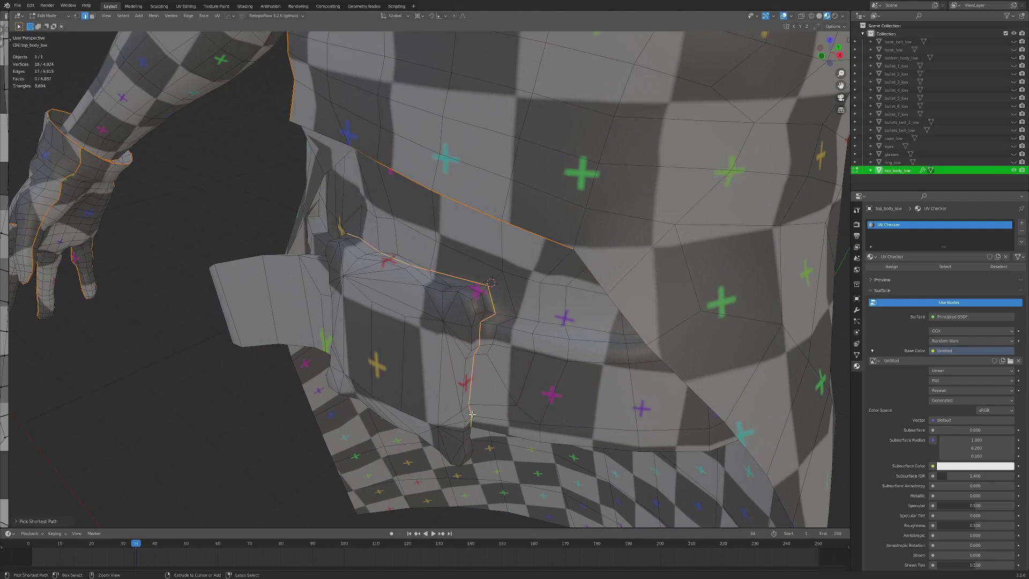
# Step: Examine the checker pattern around the belt and buckle with the new seams in place
pyautogui.press('a')
pyautogui.moveTo(464, 350); pyautogui.dragTo(480, 356, button='middle')
pyautogui.press('Tab')
pyautogui.scroll(2, 480, 356)
pyautogui.scroll(-3, 498, 262)
pyautogui.moveTo(423, 260)
pyautogui.mouseDown(button='middle')
pyautogui.moveTo(477, 261)
pyautogui.moveTo(428, 278)
pyautogui.mouseUp(button='middle')
pyautogui.press('Tab')
pyautogui.moveTo(478, 319); pyautogui.dragTo(412, 313, button='middle')
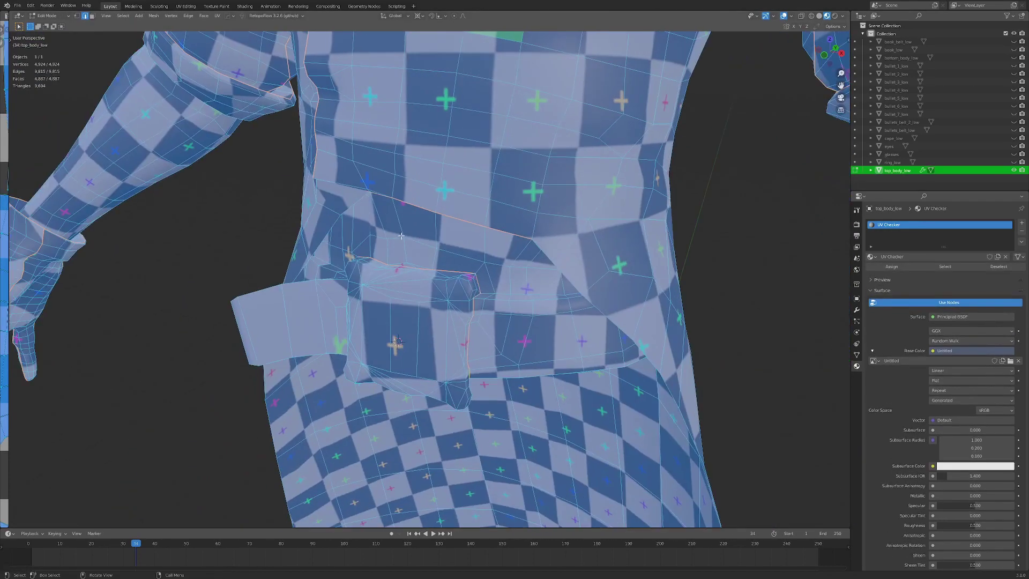
# Step: Mark the belt's upper edge from the buckle's side seam to the coat overlap as a seam
pyautogui.hotkey('alt', 'a')
pyautogui.moveTo(486, 293); pyautogui.dragTo(425, 299, button='middle')
pyautogui.scroll(3, 494, 299)
pyautogui.scroll(2, 493, 298)
pyautogui.moveTo(493, 298); pyautogui.dragTo(503, 332, button='middle')
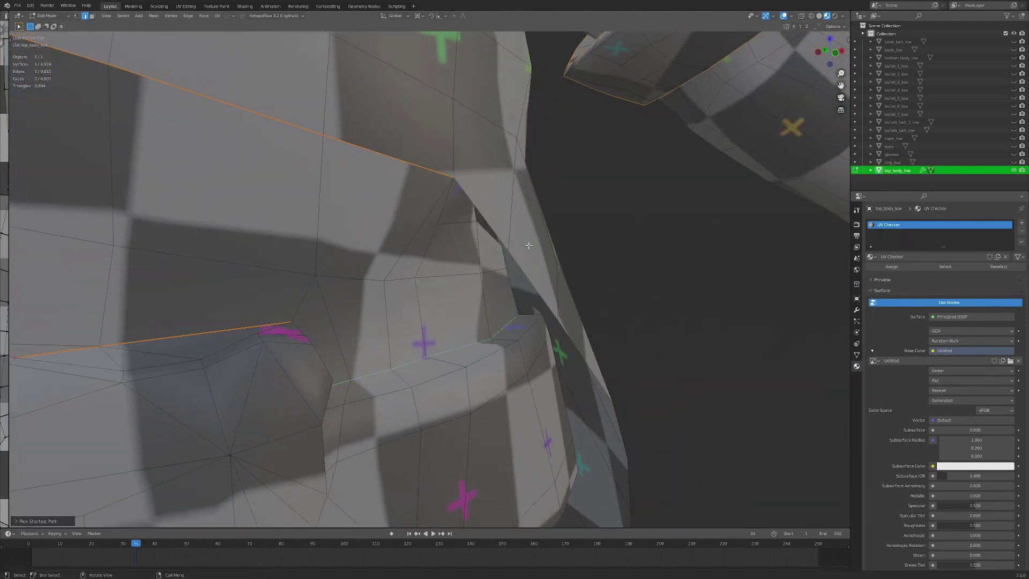
pyautogui.press('a')
pyautogui.scroll(-5, 529, 246)
pyautogui.moveTo(529, 245); pyautogui.dragTo(431, 298, button='middle')
pyautogui.hotkey('alt', 'a')
pyautogui.scroll(3, 435, 301)
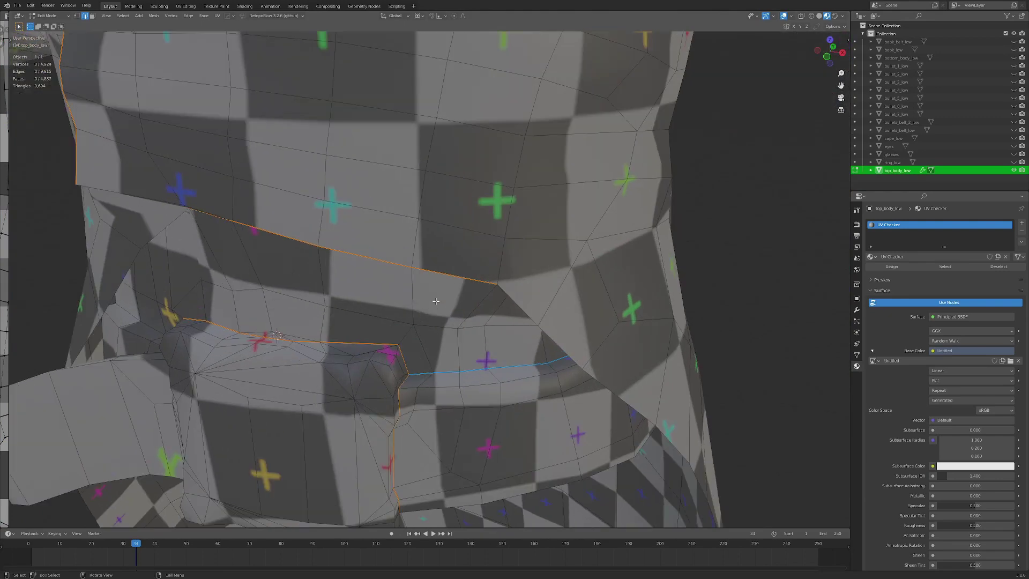
pyautogui.click(422, 372)
pyautogui.moveTo(422, 372); pyautogui.dragTo(506, 354, button='middle')
pyautogui.hotkey('ctrl', 'e')
pyautogui.click(638, 312)
pyautogui.hotkey('alt', 'a')
# Step: Mark the edges from the buckle's opposite upper corner along the belt to the other coat overlap as a seam
pyautogui.keyDown('shift'); pyautogui.moveTo(292, 349); pyautogui.dragTo(563, 349, button='middle'); pyautogui.keyUp('shift')
pyautogui.scroll(3, 463, 351)
pyautogui.moveTo(463, 351); pyautogui.dragTo(415, 357, button='middle')
pyautogui.scroll(-2, 332, 344)
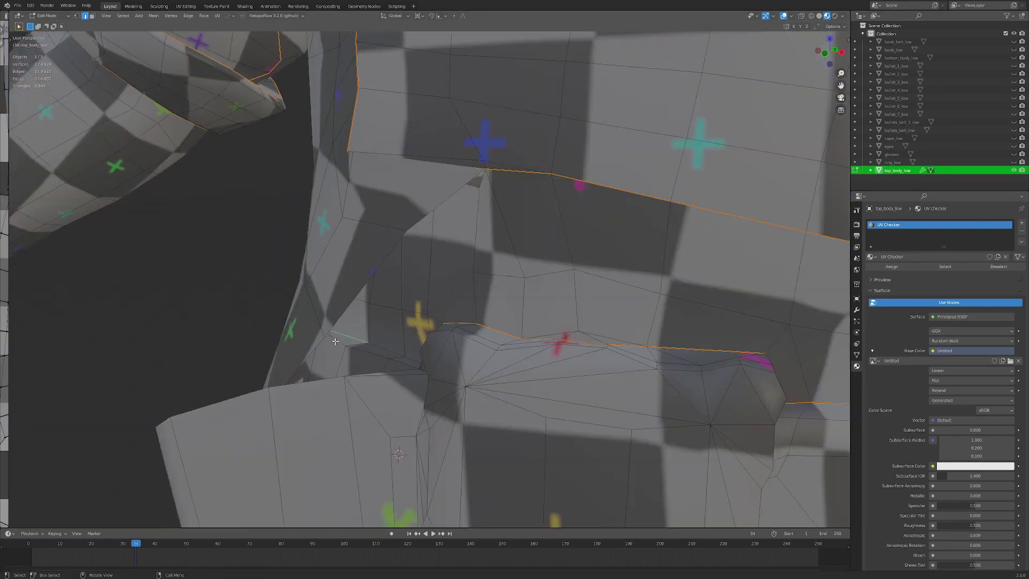
pyautogui.moveTo(335, 340); pyautogui.dragTo(407, 371, button='middle')
pyautogui.click(511, 386)
pyautogui.hotkey('ctrl', 'e')
pyautogui.click(661, 369)
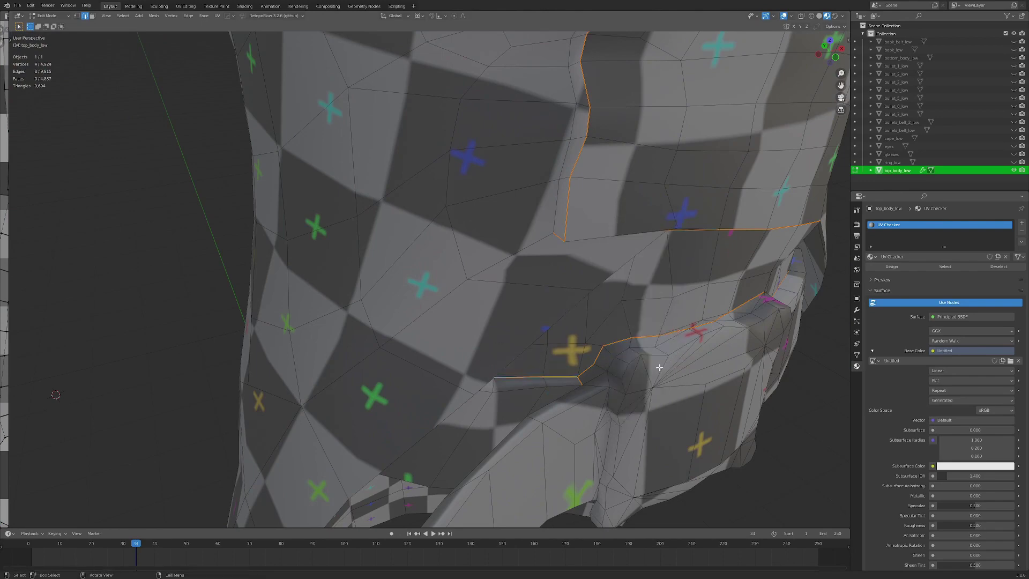
# Step: Switch the viewport to solid shading and examine the belt and buckle shape in Object Mode before resuming editing
pyautogui.moveTo(659, 367); pyautogui.dragTo(611, 365, button='middle')
pyautogui.press('a')
pyautogui.press('a')
pyautogui.moveTo(407, 349); pyautogui.dragTo(445, 383, button='middle')
pyautogui.press('Tab')
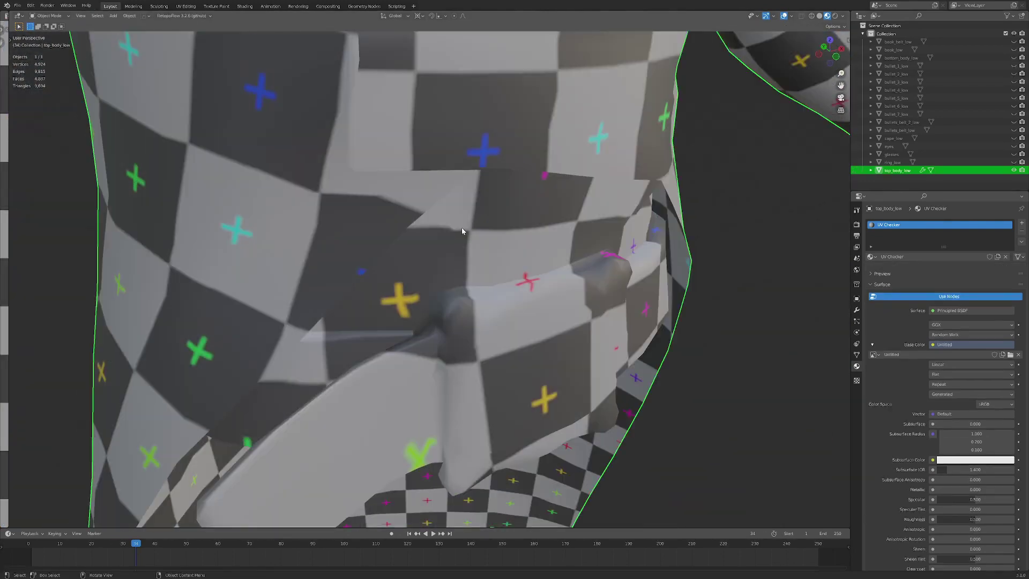
pyautogui.scroll(2, 440, 249)
pyautogui.scroll(-3, 343, 354)
pyautogui.click(819, 18)
pyautogui.moveTo(403, 339); pyautogui.dragTo(345, 341, button='middle')
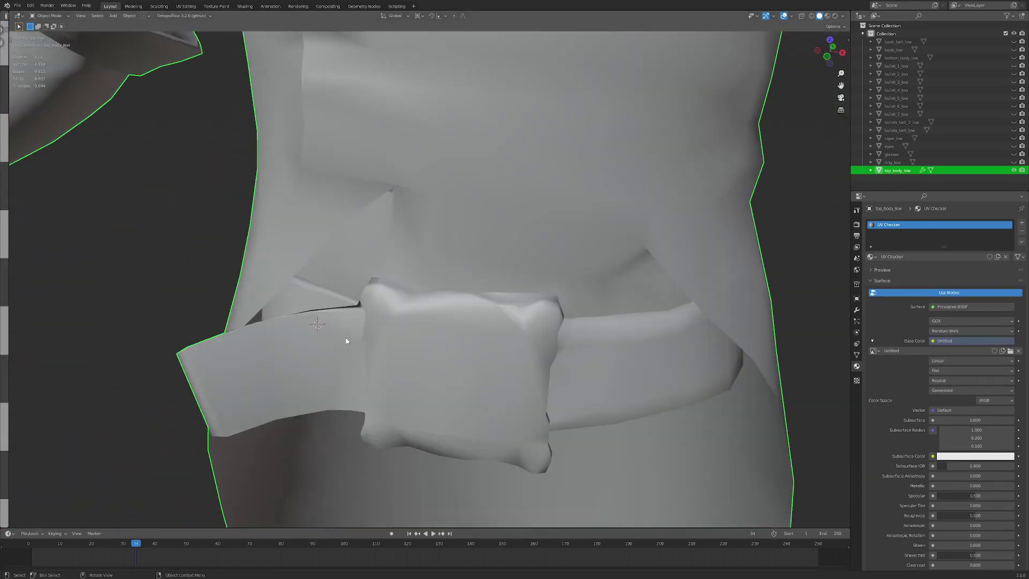
pyautogui.press('Tab')
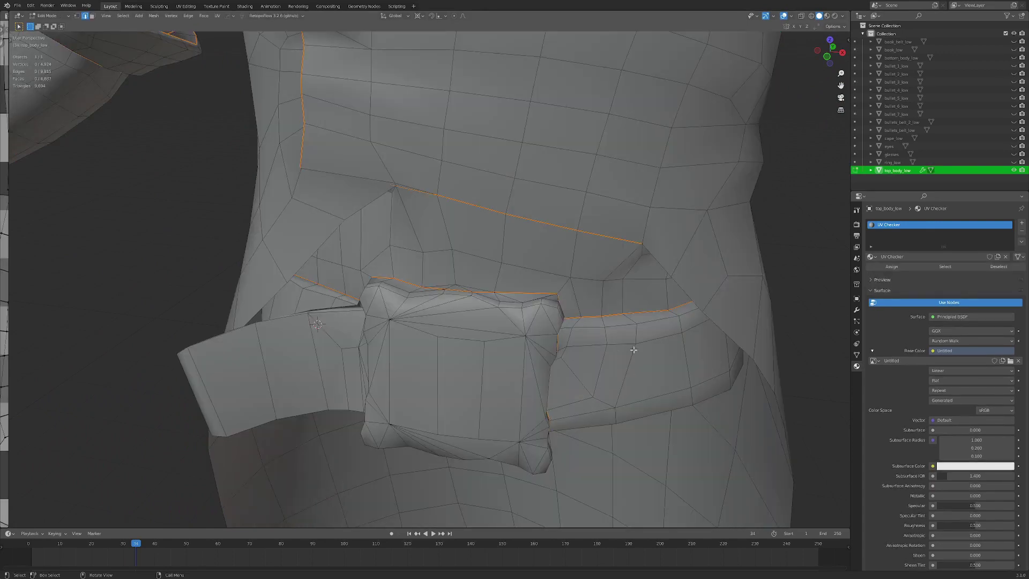
# Step: Mark the edge loop around the belt buckle's front rim as a seam
pyautogui.scroll(-4, 429, 286)
pyautogui.moveTo(466, 301); pyautogui.dragTo(552, 333, button='middle')
pyautogui.scroll(5, 494, 351)
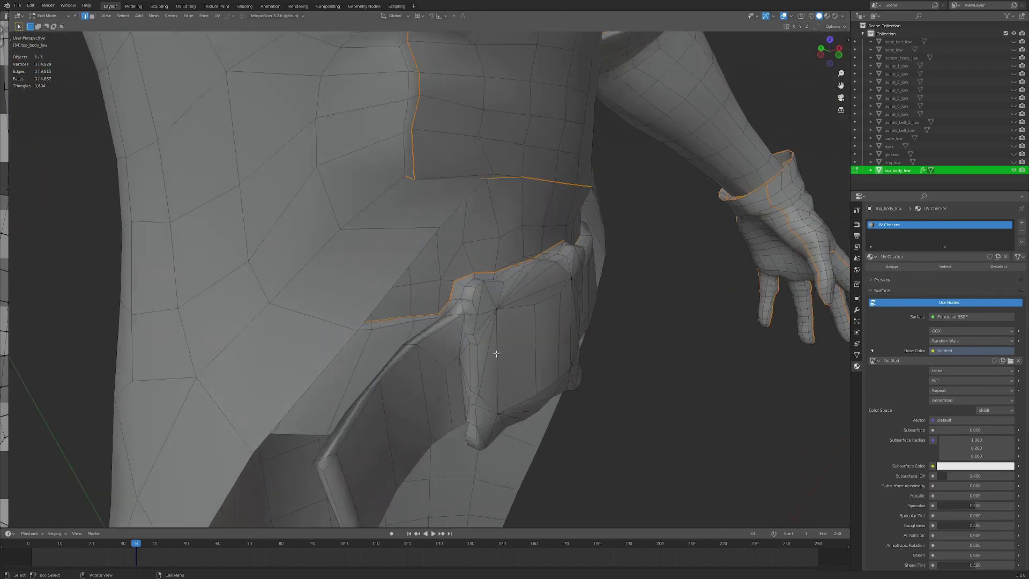
pyautogui.scroll(-4, 370, 319)
pyautogui.moveTo(362, 325); pyautogui.dragTo(362, 337, button='middle')
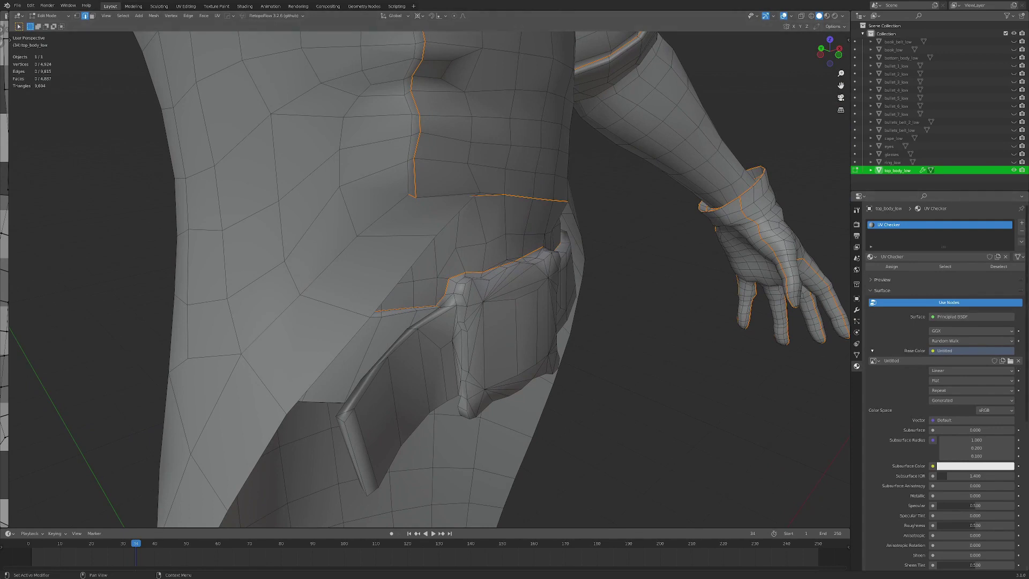
pyautogui.moveTo(605, 279); pyautogui.dragTo(580, 284, button='middle')
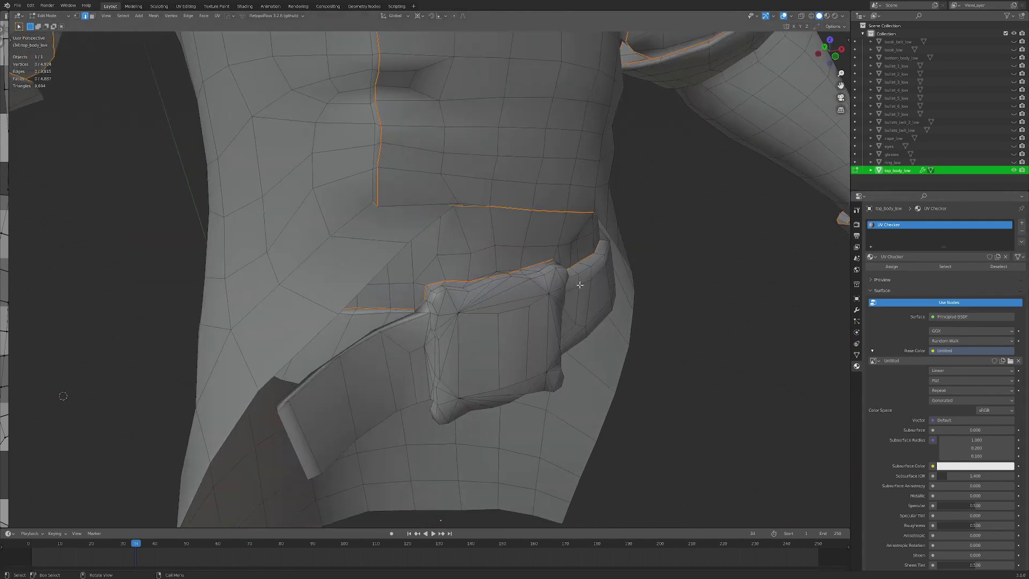
pyautogui.scroll(5, 461, 353)
pyautogui.keyDown('alt'); pyautogui.click(464, 351); pyautogui.keyUp('alt')
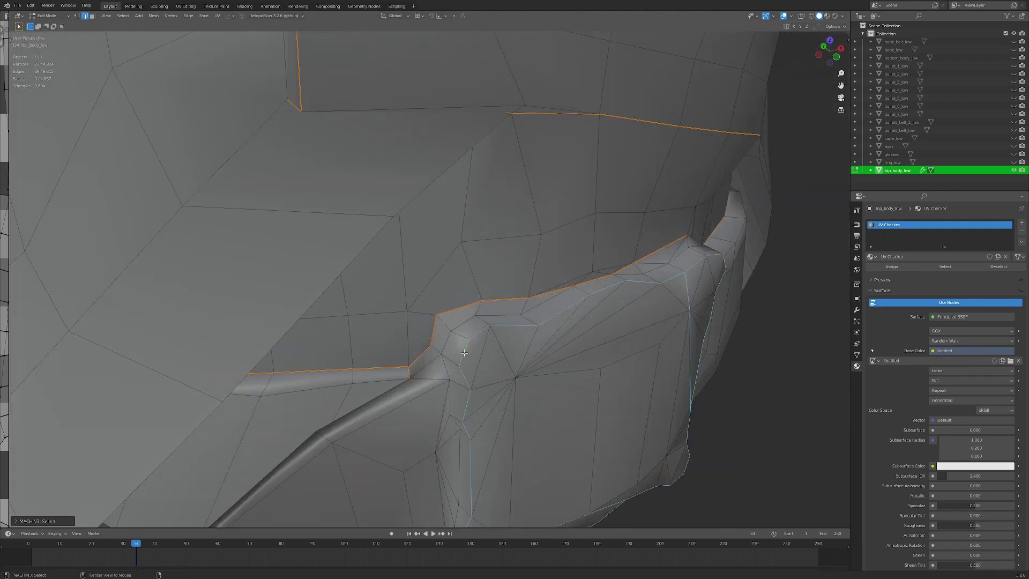
pyautogui.scroll(-1, 456, 308)
pyautogui.keyDown('shift'); pyautogui.moveTo(497, 426); pyautogui.dragTo(437, 274, button='middle'); pyautogui.keyUp('shift')
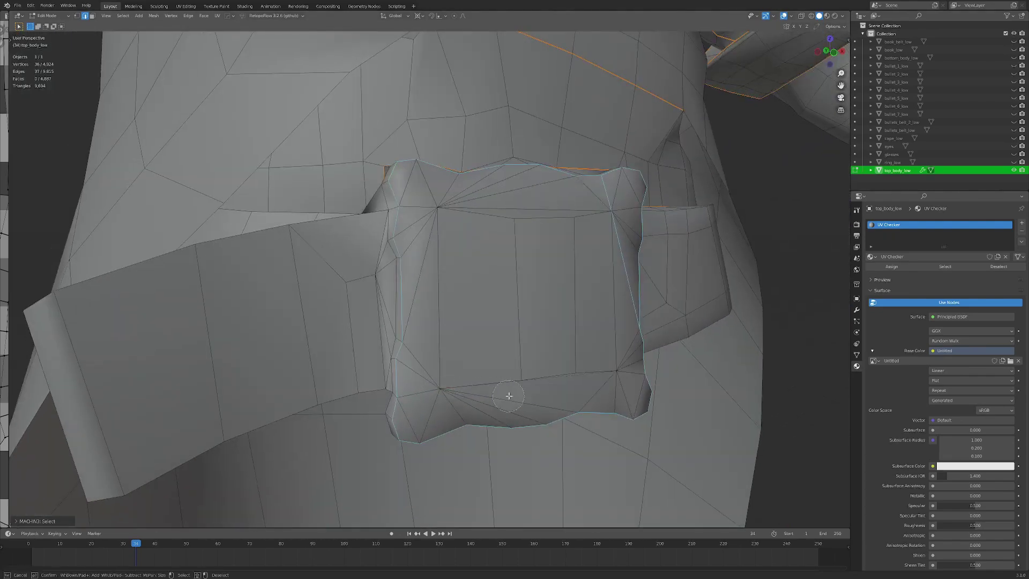
pyautogui.rightClick(509, 396)
pyautogui.moveTo(522, 395); pyautogui.dragTo(469, 389, button='middle')
pyautogui.rightClick(496, 209)
pyautogui.moveTo(496, 210); pyautogui.dragTo(497, 382, button='middle')
pyautogui.hotkey('ctrl', 'e')
pyautogui.click(558, 248)
pyautogui.press('a')
# Step: Mark the short edges across the buckle's thickness at its corners as seams
pyautogui.click(489, 281)
pyautogui.moveTo(418, 277); pyautogui.dragTo(450, 295, button='middle')
pyautogui.keyDown('shift'); pyautogui.click(459, 165); pyautogui.keyUp('shift')
pyautogui.moveTo(466, 161); pyautogui.dragTo(424, 226, button='middle')
pyautogui.keyDown('shift'); pyautogui.click(465, 242); pyautogui.keyUp('shift')
pyautogui.moveTo(651, 290); pyautogui.dragTo(449, 248, button='middle')
pyautogui.hotkey('ctrl', 'e')
pyautogui.click(599, 263)
pyautogui.press('a')
pyautogui.press('a')
pyautogui.scroll(-3, 564, 259)
pyautogui.press('Tab')
pyautogui.press('Tab')
# Step: Mark the edges where the loose belt tail meets the buckle's side as a seam
pyautogui.moveTo(449, 247); pyautogui.dragTo(546, 236, button='middle')
pyautogui.scroll(3, 415, 278)
pyautogui.scroll(-4, 420, 225)
pyautogui.scroll(4, 396, 203)
pyautogui.moveTo(396, 203); pyautogui.dragTo(421, 281, button='middle')
pyautogui.click(449, 295)
pyautogui.moveTo(335, 317); pyautogui.dragTo(352, 287, button='middle')
pyautogui.keyDown('shift'); pyautogui.click(350, 343); pyautogui.keyUp('shift')
pyautogui.keyDown('shift'); pyautogui.click(355, 324); pyautogui.keyUp('shift')
pyautogui.moveTo(355, 322); pyautogui.dragTo(379, 222, button='middle')
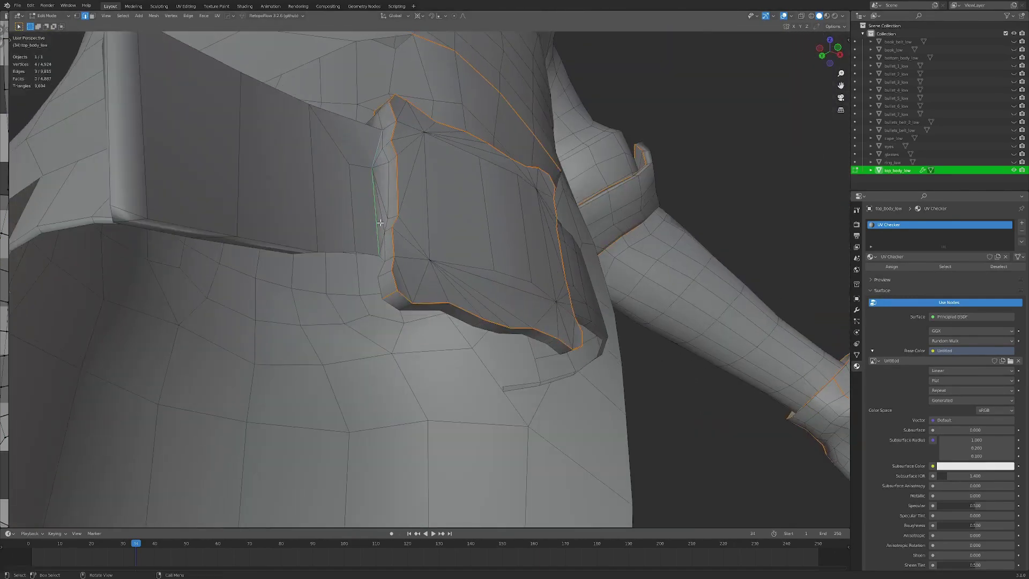
pyautogui.moveTo(416, 181); pyautogui.dragTo(447, 217, button='right')
pyautogui.click(448, 218)
pyautogui.moveTo(448, 219); pyautogui.dragTo(399, 284, button='middle')
pyautogui.scroll(3, 397, 300)
pyautogui.moveTo(385, 319); pyautogui.dragTo(420, 297, button='middle')
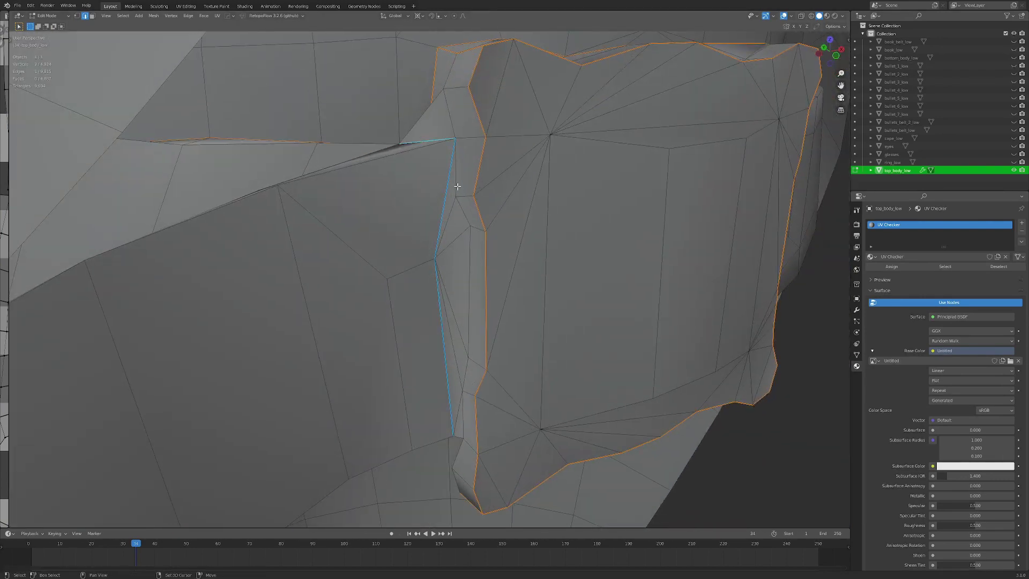
pyautogui.press('q')
pyautogui.click(514, 278)
pyautogui.press('a')
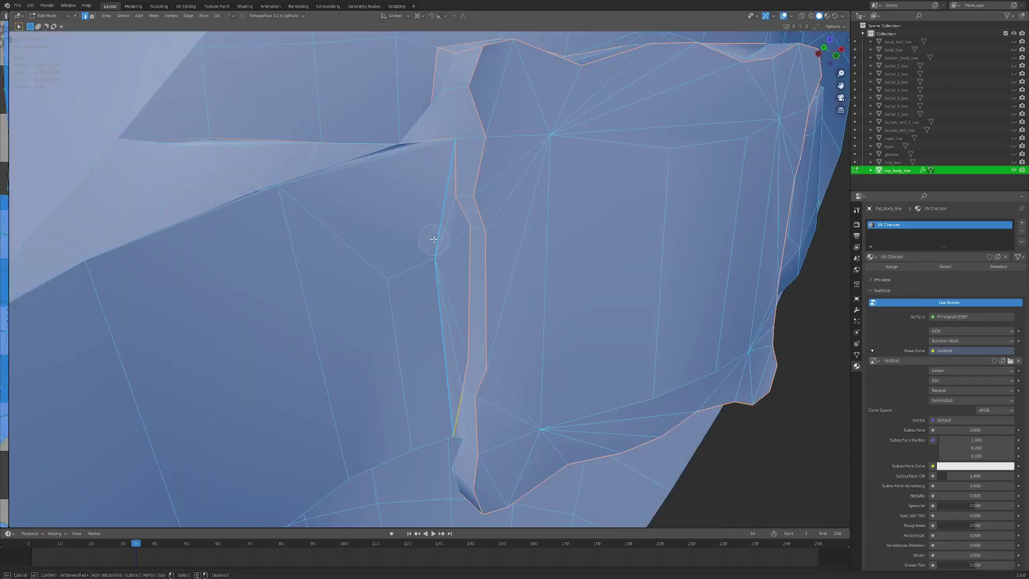
# Step: Select the edge loop between the belt tail and the buckle's side wall and mark it as a seam
pyautogui.hotkey('alt', 'a')
pyautogui.keyDown('alt'); pyautogui.click(438, 275); pyautogui.keyUp('alt')
pyautogui.hotkey('ctrl', 'e')
pyautogui.click(521, 269)
pyautogui.press('a')
pyautogui.hotkey('alt', 'a')
# Step: Examine the shape and shading of the belt tail and buckle in Object Mode, then return to editing
pyautogui.scroll(-5, 457, 264)
pyautogui.moveTo(457, 264); pyautogui.dragTo(451, 273, button='middle')
pyautogui.scroll(2, 421, 268)
pyautogui.press('a')
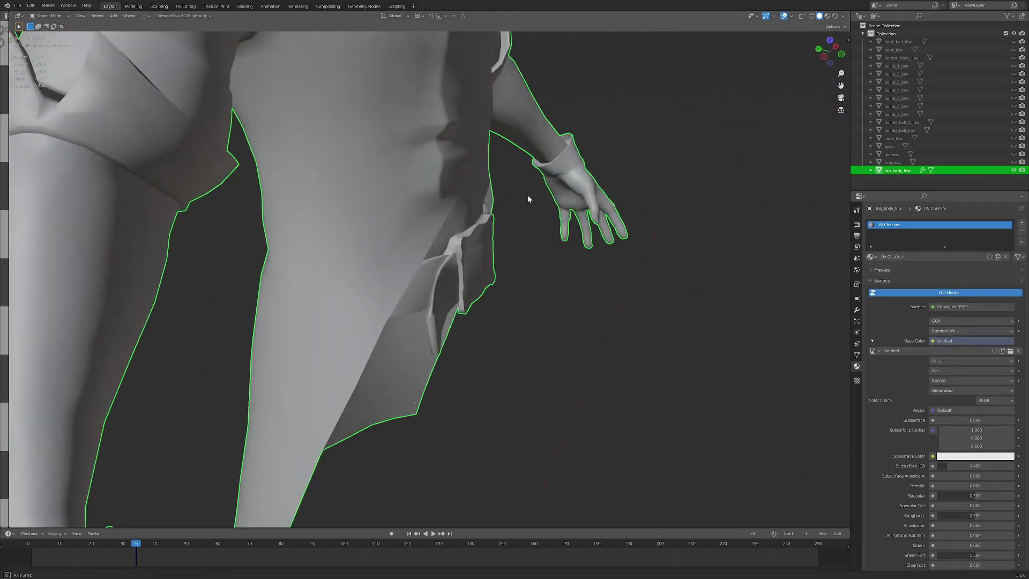
pyautogui.scroll(-4, 485, 206)
pyautogui.moveTo(527, 199); pyautogui.dragTo(354, 225, button='middle')
pyautogui.scroll(3, 399, 219)
pyautogui.scroll(2, 429, 280)
pyautogui.scroll(3, 436, 329)
pyautogui.moveTo(436, 331); pyautogui.dragTo(503, 275, button='middle')
pyautogui.press('Tab')
# Step: Mark the outline of the belt tail's thin upper face as a seam, along both sides and across its end
pyautogui.keyDown('shift'); pyautogui.moveTo(492, 167); pyautogui.dragTo(429, 305, button='middle'); pyautogui.keyUp('shift')
pyautogui.scroll(2, 468, 223)
pyautogui.scroll(-3, 428, 322)
pyautogui.moveTo(425, 391); pyautogui.dragTo(601, 349, button='middle')
pyautogui.scroll(2, 397, 311)
pyautogui.scroll(3, 584, 370)
pyautogui.keyDown('shift'); pyautogui.moveTo(568, 385); pyautogui.dragTo(485, 363, button='middle'); pyautogui.keyUp('shift')
pyautogui.click(508, 385)
pyautogui.keyDown('shift'); pyautogui.moveTo(512, 409); pyautogui.dragTo(483, 252, button='middle'); pyautogui.keyUp('shift')
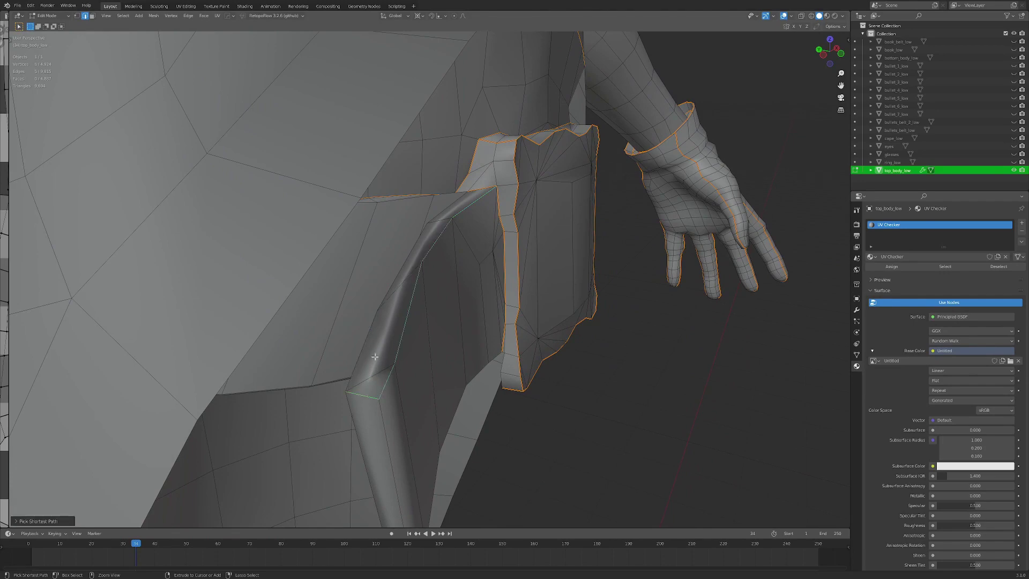
pyautogui.keyDown('ctrl'); pyautogui.click(467, 198); pyautogui.keyUp('ctrl')
pyautogui.scroll(-1, 472, 200)
pyautogui.hotkey('ctrl', 'e')
pyautogui.click(550, 219)
pyautogui.hotkey('ctrl', 'e')
pyautogui.click(543, 207)
# Step: Mark the edges outlining the belt tail's thin lower face as a seam
pyautogui.moveTo(536, 210); pyautogui.dragTo(477, 324, button='middle')
pyautogui.hotkey('alt', 'a')
pyautogui.scroll(-4, 486, 276)
pyautogui.scroll(4, 411, 292)
pyautogui.click(476, 360)
pyautogui.moveTo(476, 361); pyautogui.dragTo(451, 331, button='middle')
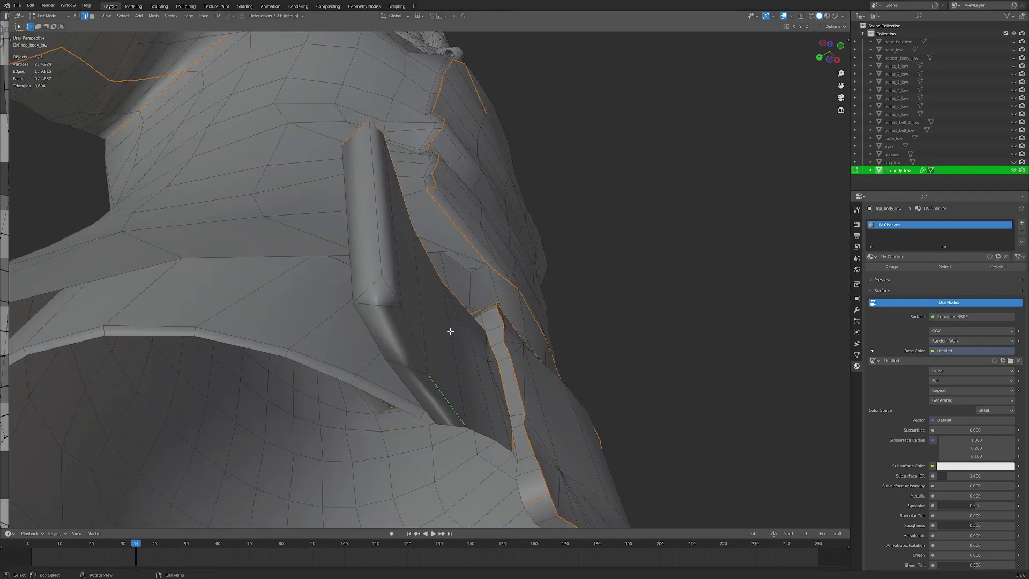
pyautogui.keyDown('ctrl'); pyautogui.click(383, 303); pyautogui.keyUp('ctrl')
pyautogui.moveTo(383, 303); pyautogui.dragTo(457, 330, button='middle')
pyautogui.keyDown('ctrl'); pyautogui.click(425, 381); pyautogui.keyUp('ctrl')
pyautogui.moveTo(428, 381); pyautogui.dragTo(524, 348, button='middle')
pyautogui.hotkey('ctrl', 'e')
pyautogui.click(530, 361)
# Step: Complete the seams on the remaining edges around the underside of the belt tail near the buckle
pyautogui.press('a')
pyautogui.press('a')
pyautogui.press('a')
pyautogui.click(536, 415)
pyautogui.press('q')
pyautogui.click(632, 328)
pyautogui.hotkey('ctrl', 'e')
pyautogui.click(637, 381)
pyautogui.hotkey('shift', 'q')
pyautogui.click(631, 337)
pyautogui.hotkey('ctrl', 'e')
pyautogui.click(567, 413)
pyautogui.hotkey('shift', 'q')
pyautogui.click(616, 343)
pyautogui.moveTo(569, 415); pyautogui.dragTo(609, 355, button='middle')
pyautogui.hotkey('ctrl', 'e')
pyautogui.click(681, 266)
pyautogui.hotkey('ctrl', 'e')
pyautogui.click(667, 255)
pyautogui.moveTo(665, 262); pyautogui.dragTo(561, 262, button='middle')
pyautogui.hotkey('alt', 'a')
# Step: Select the edge path along the belt tail's lower face and apply Set Sharp to it
pyautogui.moveTo(425, 372)
pyautogui.mouseDown(button='middle')
pyautogui.moveTo(367, 413)
pyautogui.moveTo(406, 413)
pyautogui.moveTo(358, 374)
pyautogui.moveTo(529, 342)
pyautogui.moveTo(471, 299)
pyautogui.moveTo(465, 282)
pyautogui.moveTo(416, 337)
pyautogui.moveTo(369, 305)
pyautogui.moveTo(435, 356)
pyautogui.mouseUp(button='middle')
pyautogui.click(416, 337)
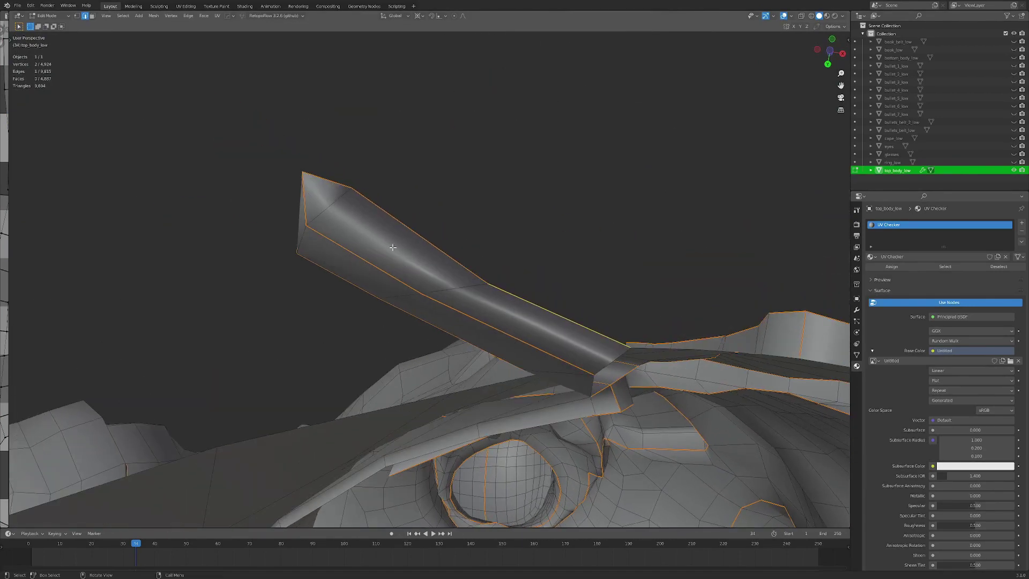
pyautogui.keyDown('ctrl'); pyautogui.click(496, 334); pyautogui.keyUp('ctrl')
pyautogui.press('u')
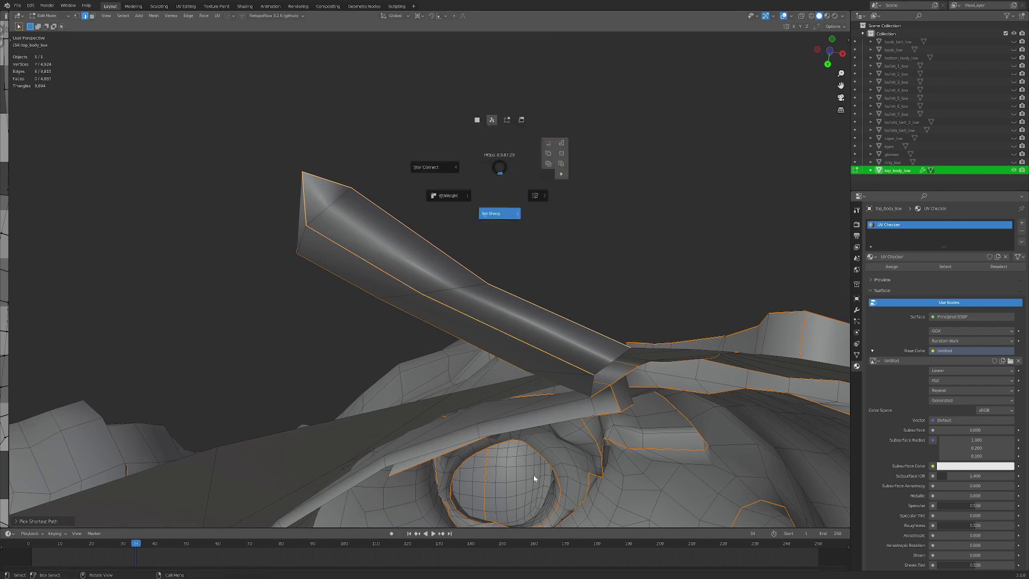
pyautogui.hotkey('ctrl', 'e')
pyautogui.press('a')
# Step: Apply Set Sharp to the edge path along the belt tail's upper face, from the buckle to the free end
pyautogui.moveTo(476, 316)
pyautogui.mouseDown(button='middle')
pyautogui.moveTo(503, 169)
pyautogui.moveTo(406, 331)
pyautogui.moveTo(522, 355)
pyautogui.mouseUp(button='middle')
pyautogui.hotkey('alt', 'a')
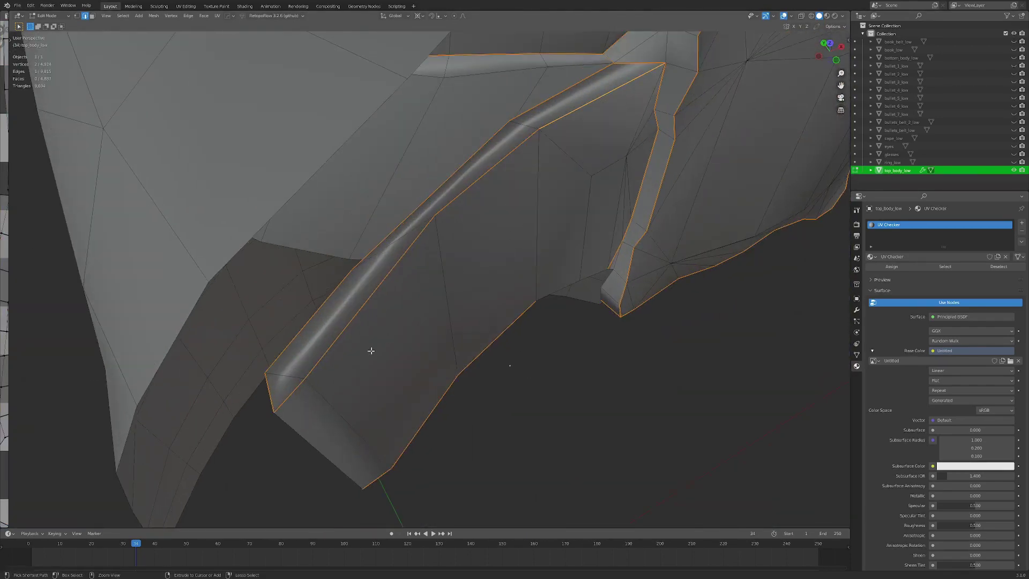
pyautogui.keyDown('ctrl'); pyautogui.click(540, 108); pyautogui.keyUp('ctrl')
pyautogui.press('u')
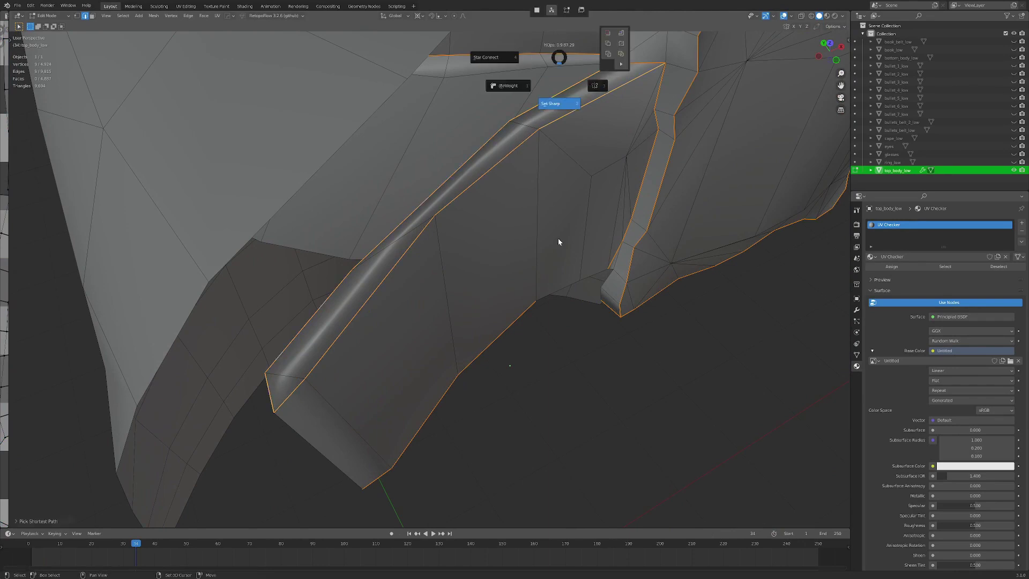
pyautogui.press('a')
pyautogui.hotkey('alt', 'a')
# Step: Examine the shading of the belt, buckle and coat in Object Mode before resuming editing
pyautogui.scroll(-5, 584, 118)
pyautogui.press('Tab')
pyautogui.keyDown('shift'); pyautogui.moveTo(551, 90); pyautogui.dragTo(420, 285, button='middle'); pyautogui.keyUp('shift')
pyautogui.scroll(-2, 472, 146)
pyautogui.scroll(-3, 443, 321)
pyautogui.scroll(3, 432, 282)
pyautogui.scroll(3, 420, 285)
pyautogui.keyDown('shift'); pyautogui.moveTo(413, 483); pyautogui.dragTo(442, 285, button='middle'); pyautogui.keyUp('shift')
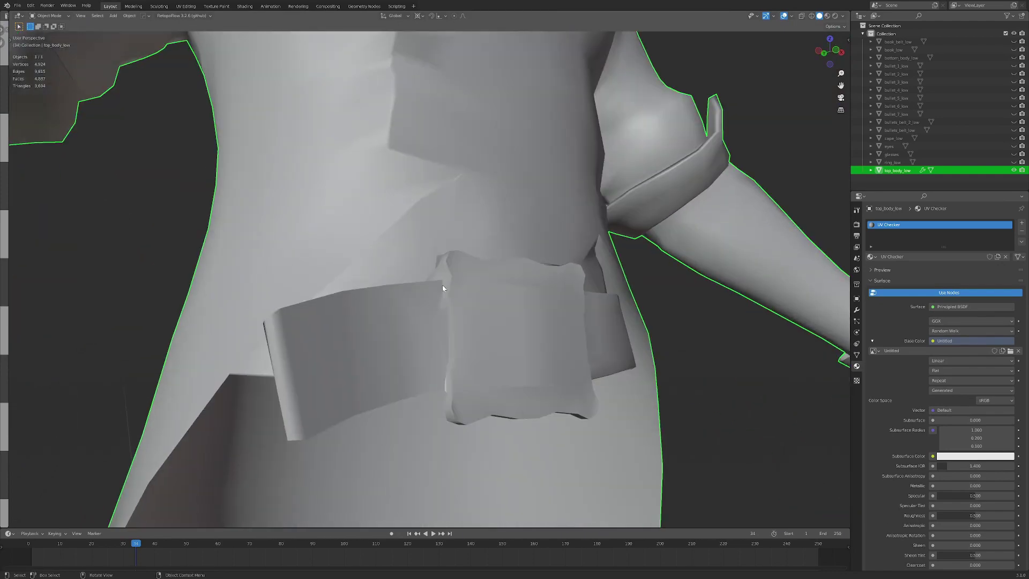
pyautogui.scroll(-5, 377, 286)
pyautogui.keyDown('shift'); pyautogui.moveTo(435, 355); pyautogui.dragTo(431, 482, button='middle'); pyautogui.keyUp('shift')
pyautogui.press('Tab')
# Step: Unwrap the whole mesh and widen the UV editor to show the complete UV layout
pyautogui.moveTo(432, 329); pyautogui.dragTo(501, 337, button='middle')
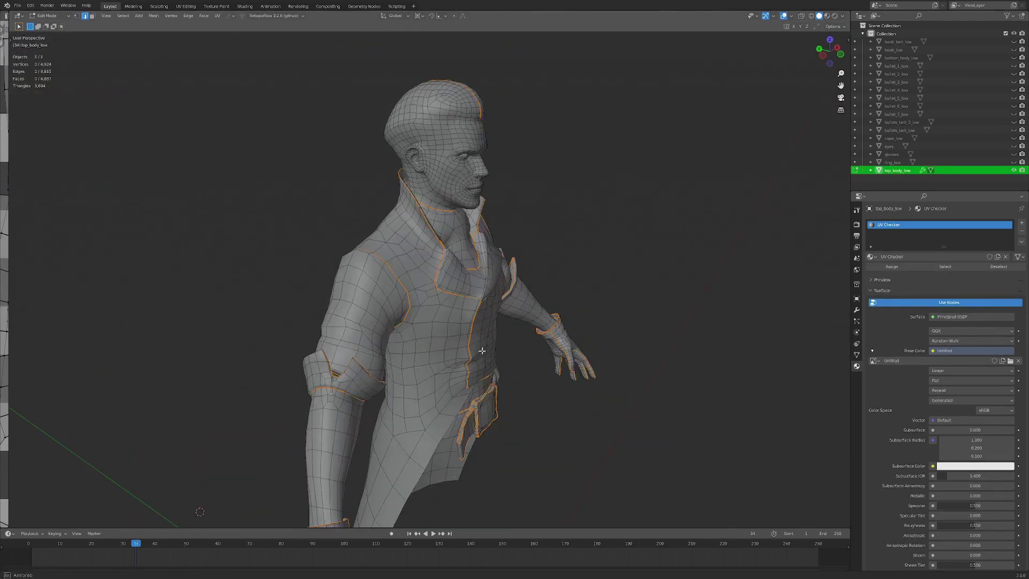
pyautogui.press('a')
pyautogui.press('u')
pyautogui.click(504, 265)
pyautogui.moveTo(499, 271); pyautogui.dragTo(683, 260, button='middle')
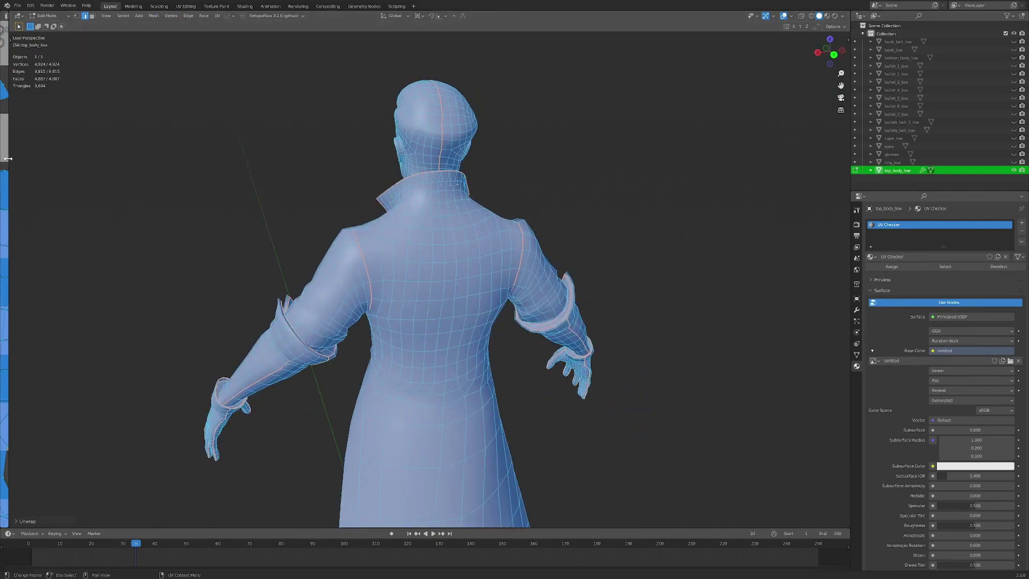
pyautogui.moveTo(8, 158); pyautogui.dragTo(626, 157)
pyautogui.press('Home')
pyautogui.hotkey('alt', 'a')
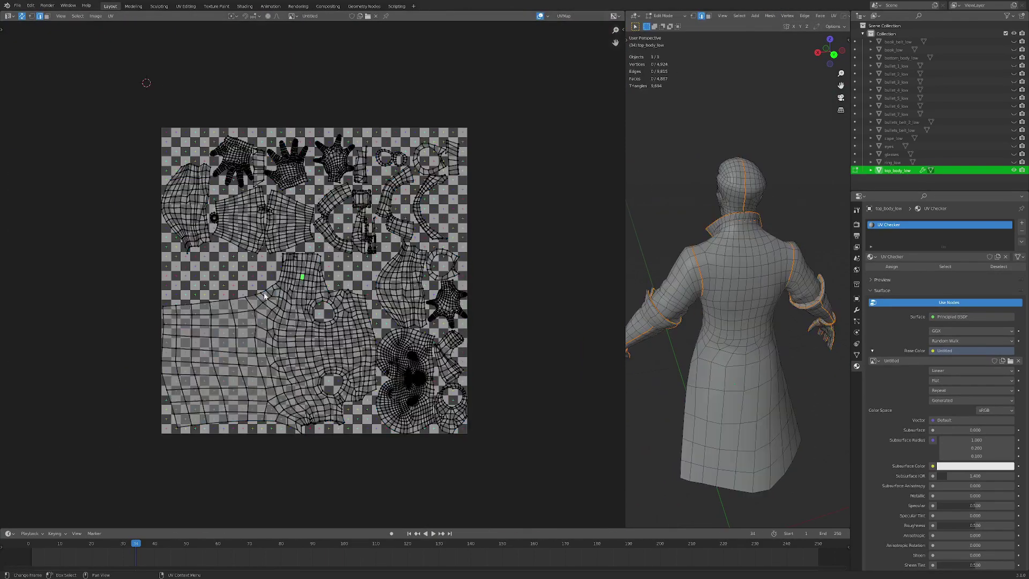
# Step: Try packing all the UV islands with UV-Packer, and undo the packing
pyautogui.press('n')
pyautogui.scroll(2, 356, 288)
pyautogui.press('a')
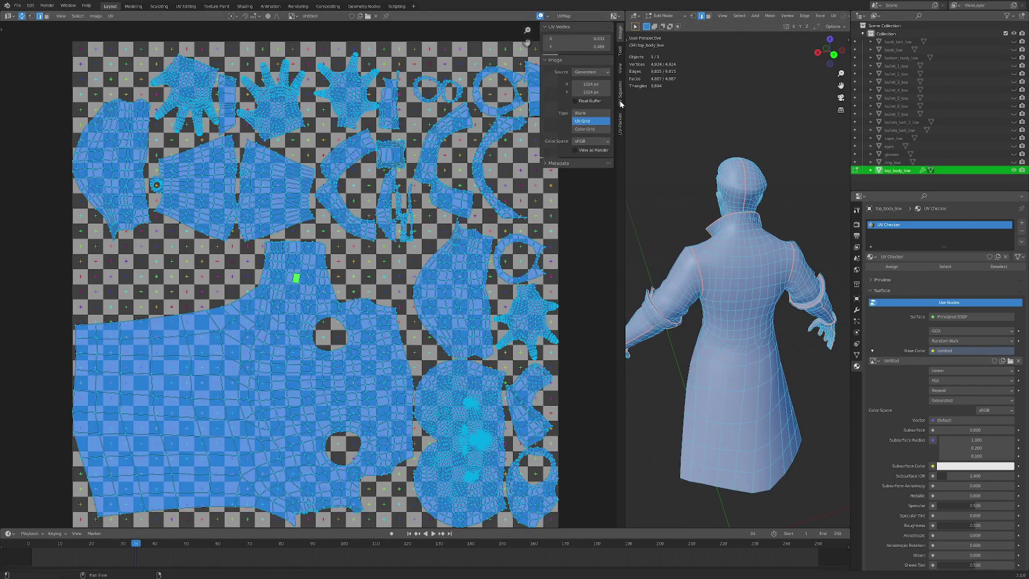
pyautogui.click(621, 118)
pyautogui.click(576, 47)
pyautogui.scroll(-3, 370, 225)
pyautogui.scroll(2, 397, 199)
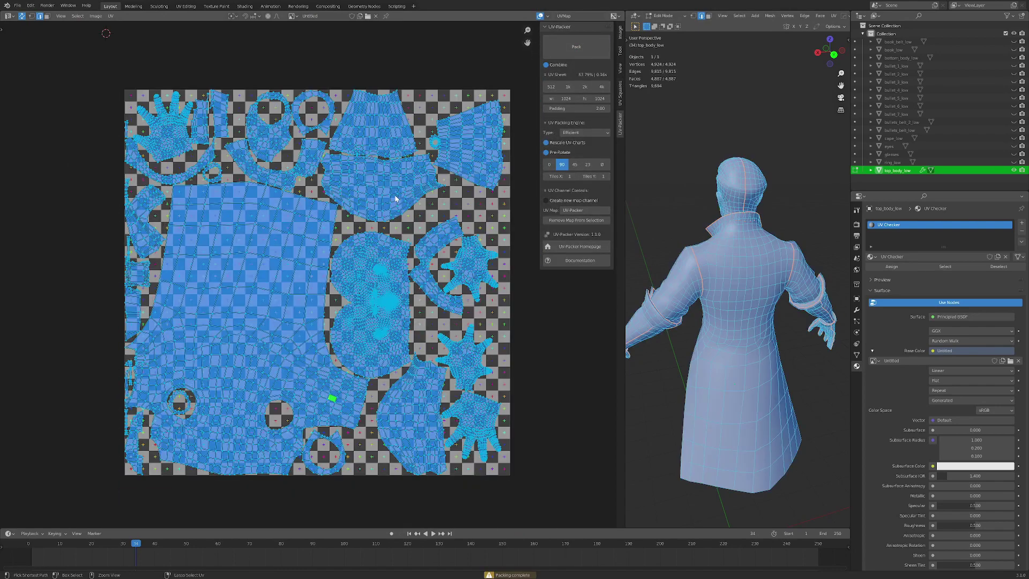
pyautogui.hotkey('ctrl', 'z')
pyautogui.moveTo(335, 348); pyautogui.dragTo(314, 333, button='middle')
pyautogui.hotkey('alt', 'a')
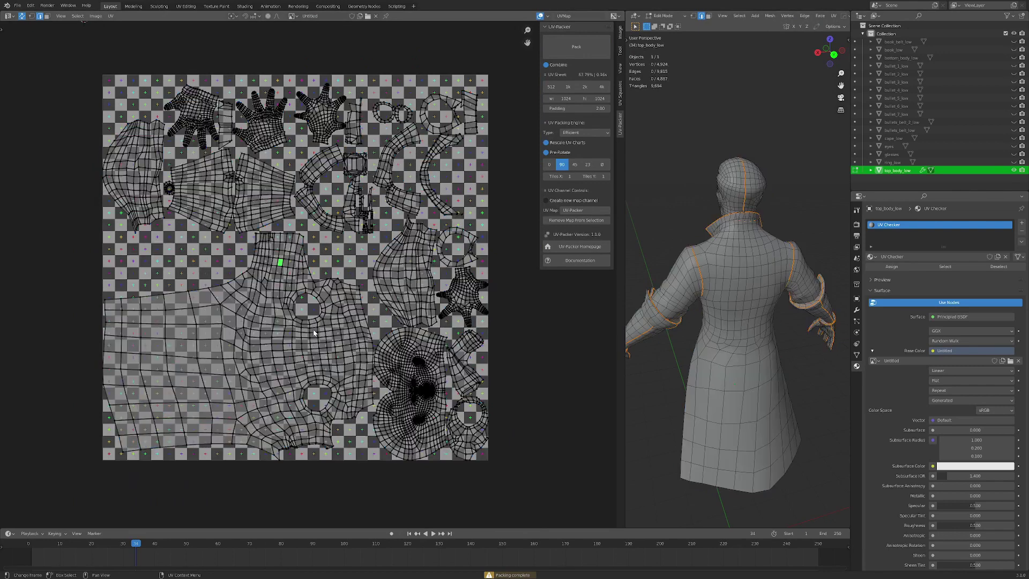
# Step: Turn off UV sync selection and rotate the coat's UV island slightly within the full layout
pyautogui.click(24, 16)
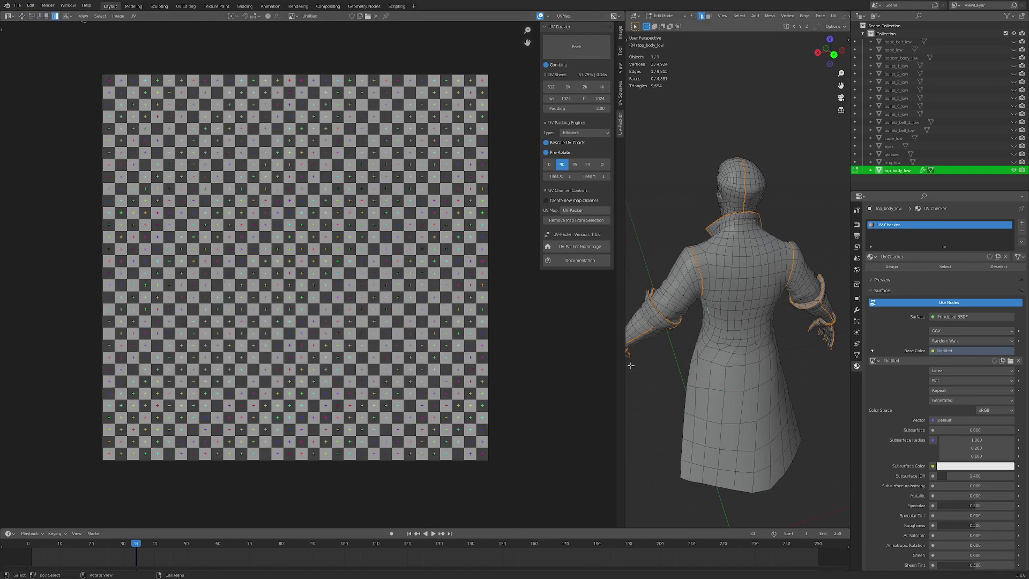
pyautogui.press('a')
pyautogui.click(358, 311)
pyautogui.press('r')
pyautogui.click(359, 318)
pyautogui.scroll(4, 197, 334)
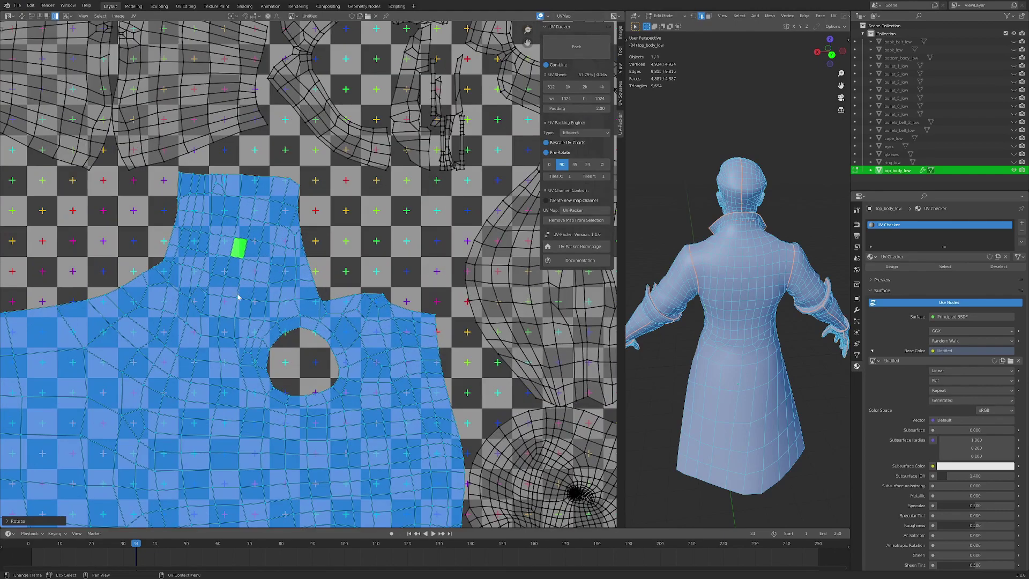
# Step: Examine the coat's UV island and compare its outline with the front of the character
pyautogui.scroll(-4, 251, 191)
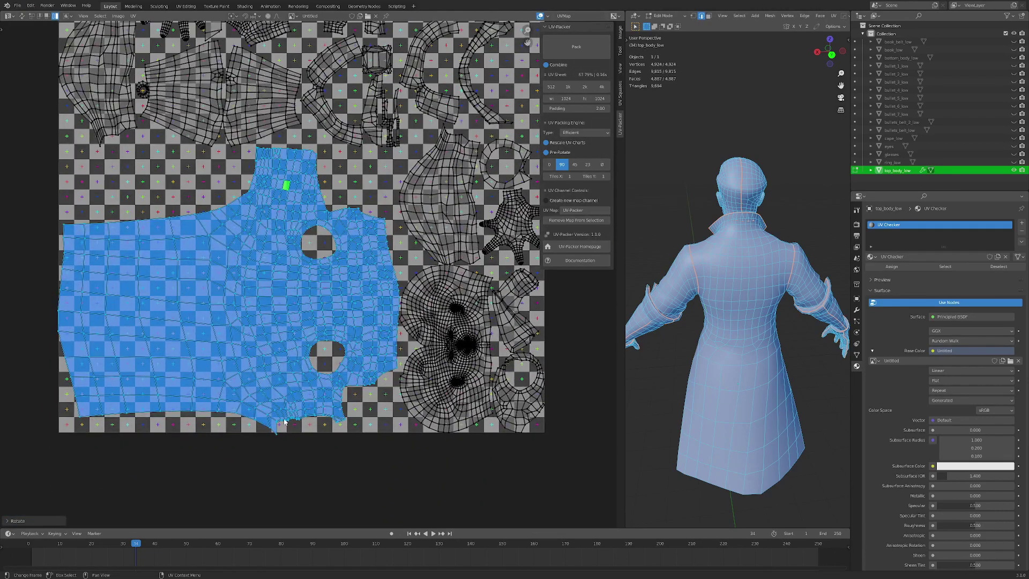
pyautogui.scroll(4, 284, 422)
pyautogui.scroll(-2, 333, 386)
pyautogui.moveTo(651, 290); pyautogui.dragTo(792, 275, button='middle')
pyautogui.scroll(3, 732, 304)
pyautogui.moveTo(721, 306)
pyautogui.mouseDown(button='middle')
pyautogui.moveTo(776, 295)
pyautogui.moveTo(692, 298)
pyautogui.moveTo(709, 299)
pyautogui.mouseUp(button='middle')
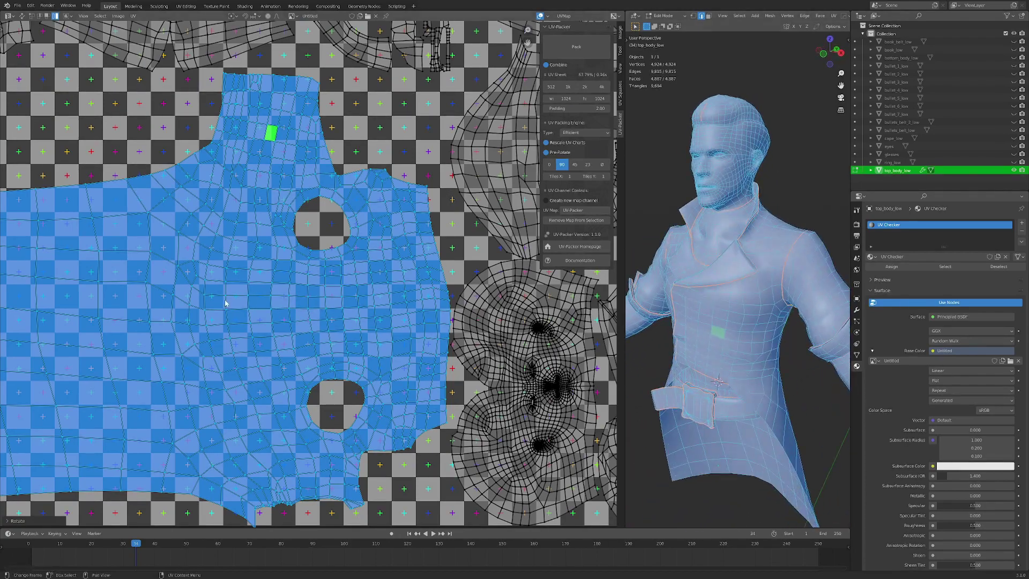
pyautogui.scroll(-5, 225, 303)
pyautogui.scroll(3, 324, 360)
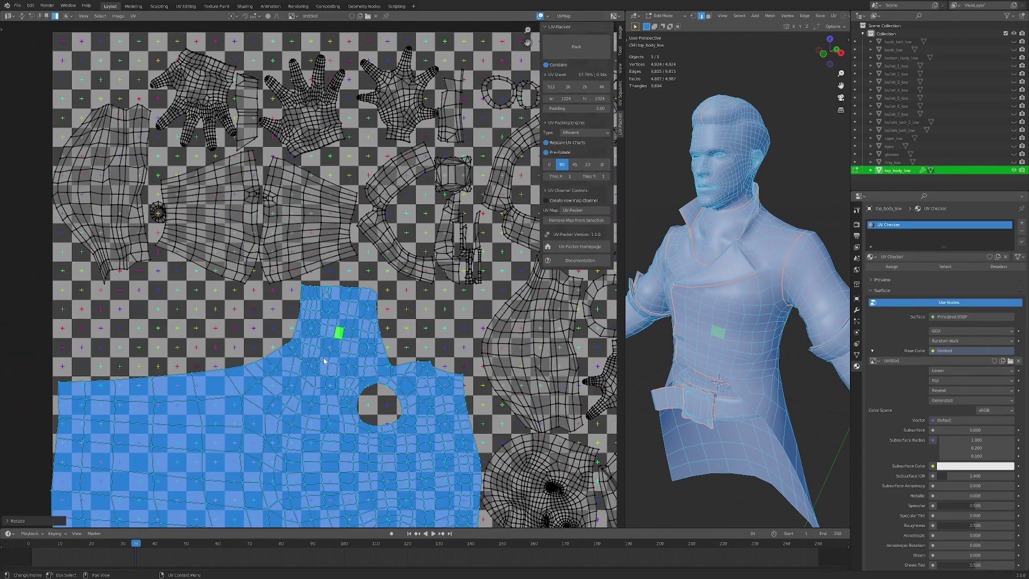
pyautogui.hotkey('ctrl', 'z')
pyautogui.hotkey('ctrl', 'shift', 'z')
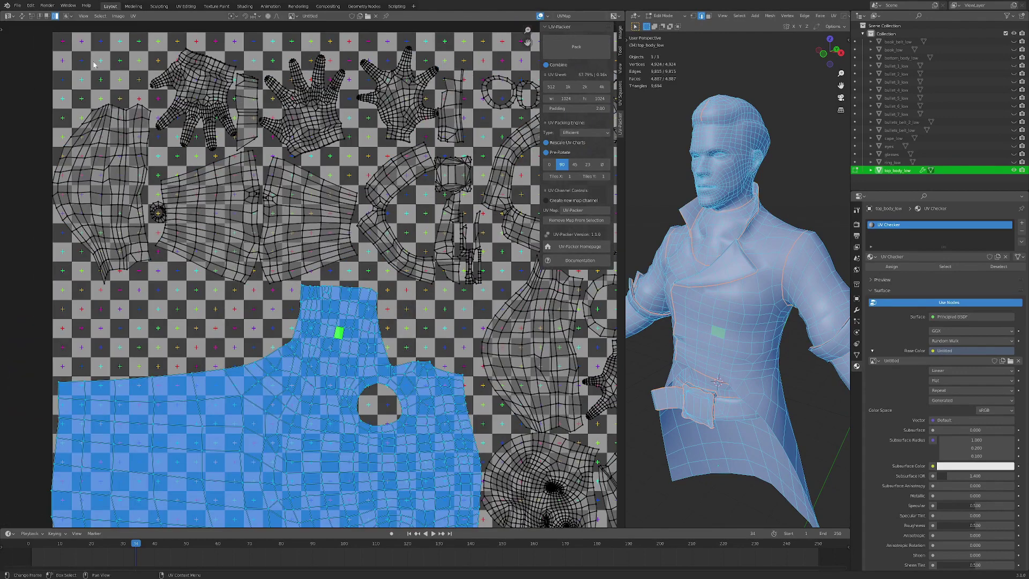
# Step: Turn on UV sync selection and box-select the coat island's upper flap to locate it on the mesh
pyautogui.click(23, 16)
pyautogui.click(266, 293)
pyautogui.moveTo(407, 279); pyautogui.dragTo(283, 351)
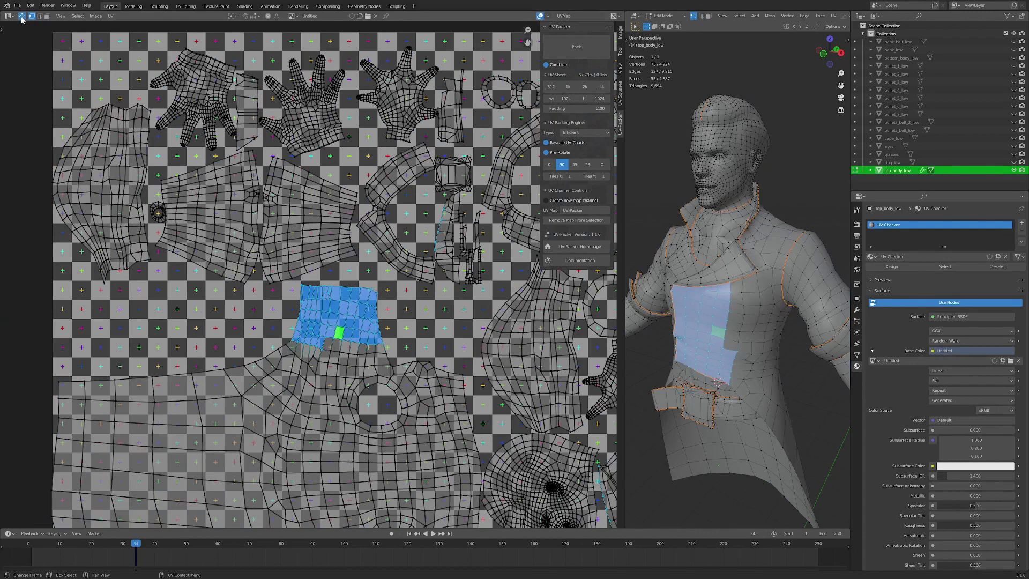
# Step: Try box-selecting the coat island's flap with UV sync selection off, and restore synced selection
pyautogui.click(23, 17)
pyautogui.click(23, 17)
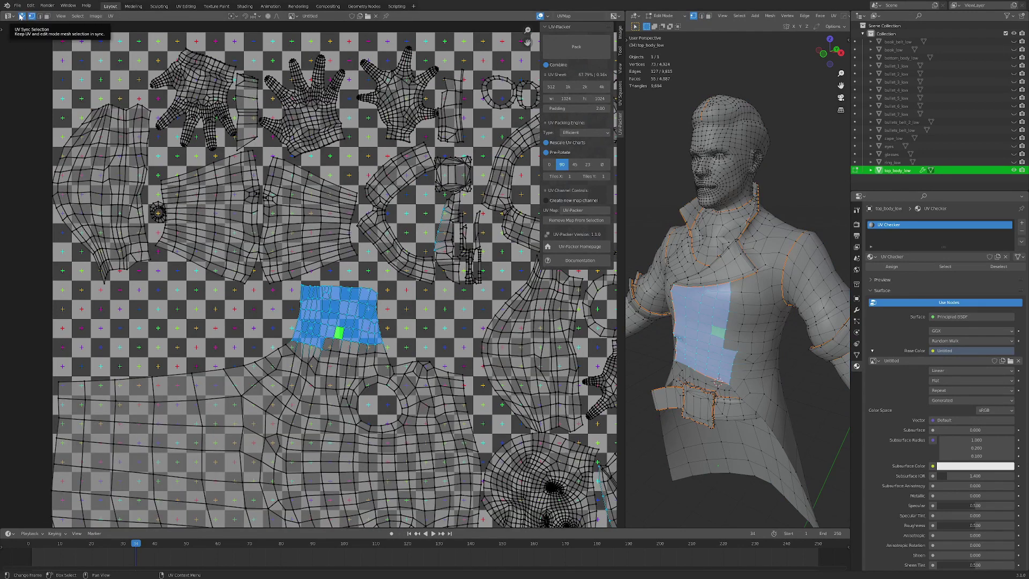
pyautogui.click(20, 16)
pyautogui.press('a')
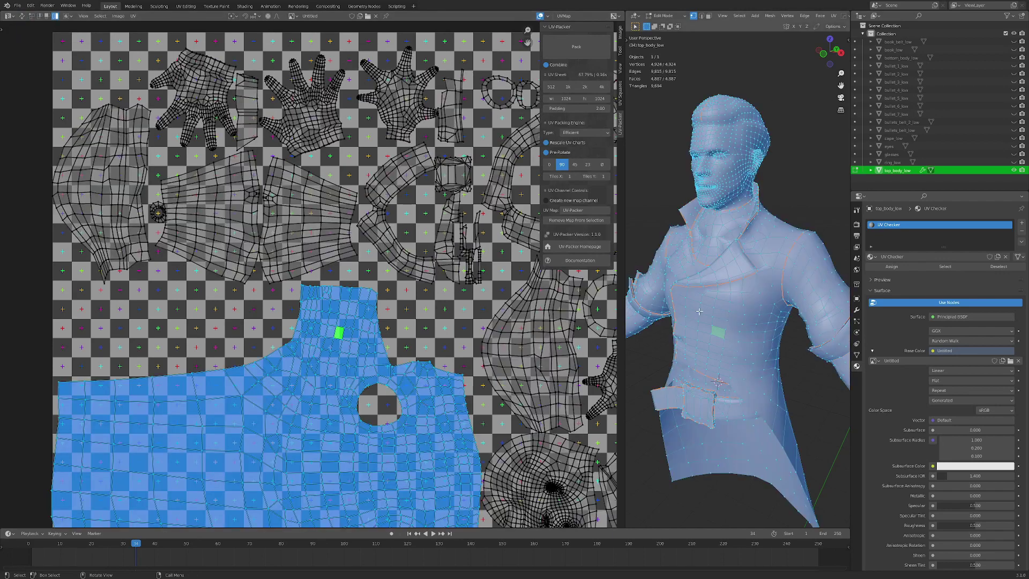
pyautogui.scroll(-4, 312, 273)
pyautogui.hotkey('alt', 'a')
pyautogui.press('b')
pyautogui.moveTo(287, 270); pyautogui.dragTo(343, 326)
pyautogui.hotkey('alt', 'a')
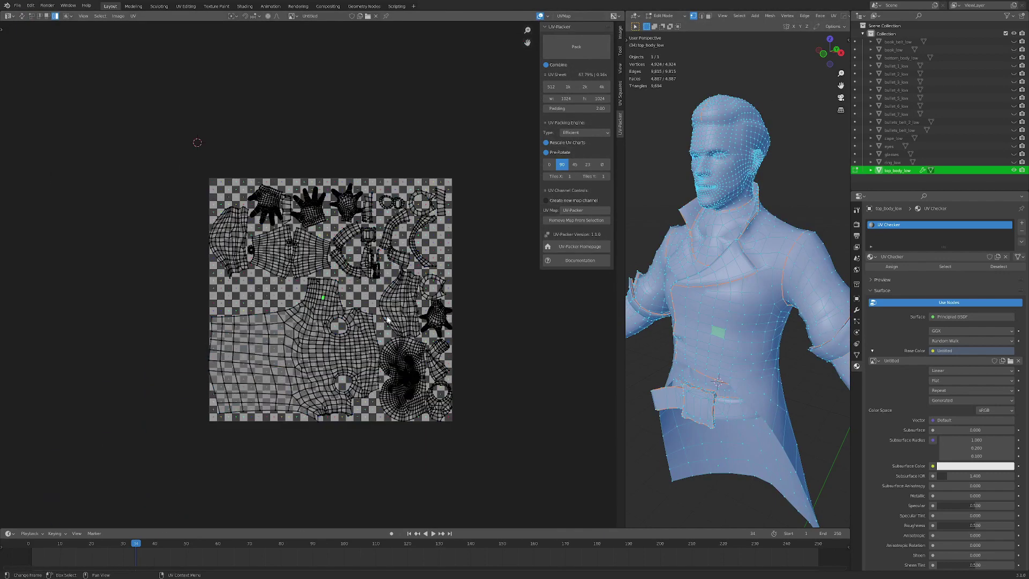
pyautogui.click(21, 16)
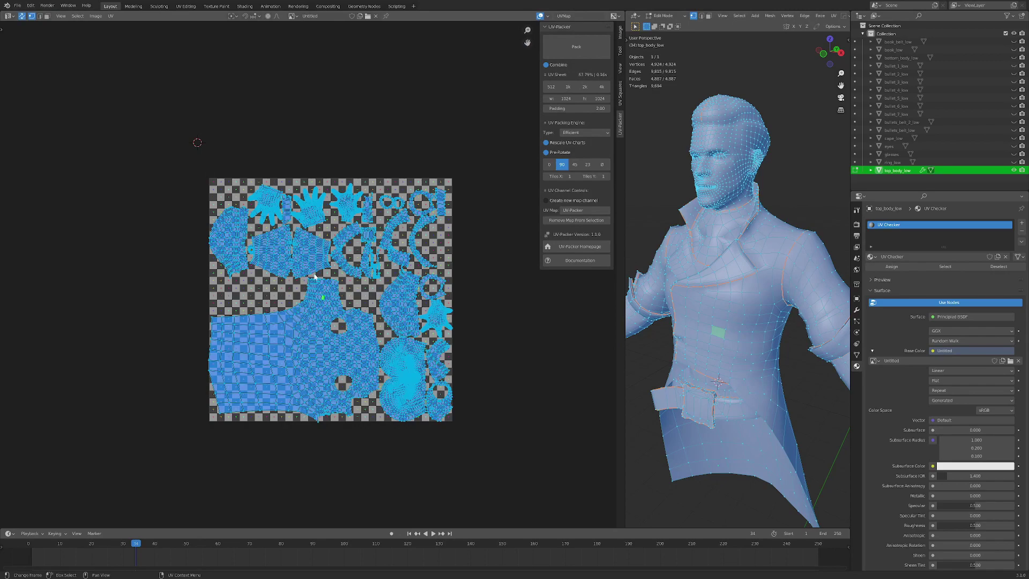
# Step: Box-select the middle faces of the coat island's flap to check their place on the chest, and clear the selection
pyautogui.hotkey('alt', 'a')
pyautogui.scroll(3, 321, 293)
pyautogui.press('b')
pyautogui.moveTo(394, 348); pyautogui.dragTo(378, 342)
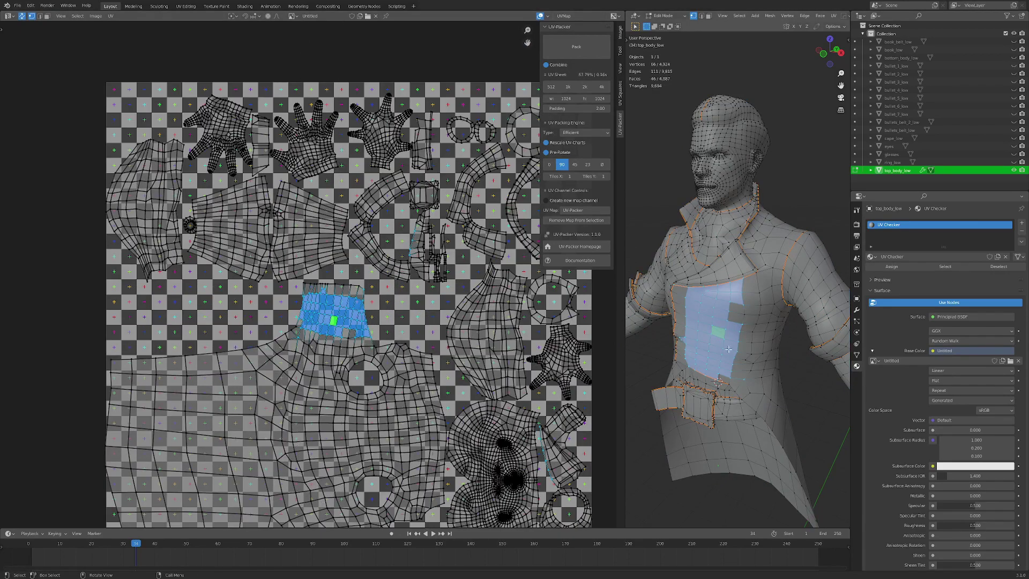
pyautogui.hotkey('alt', 'a')
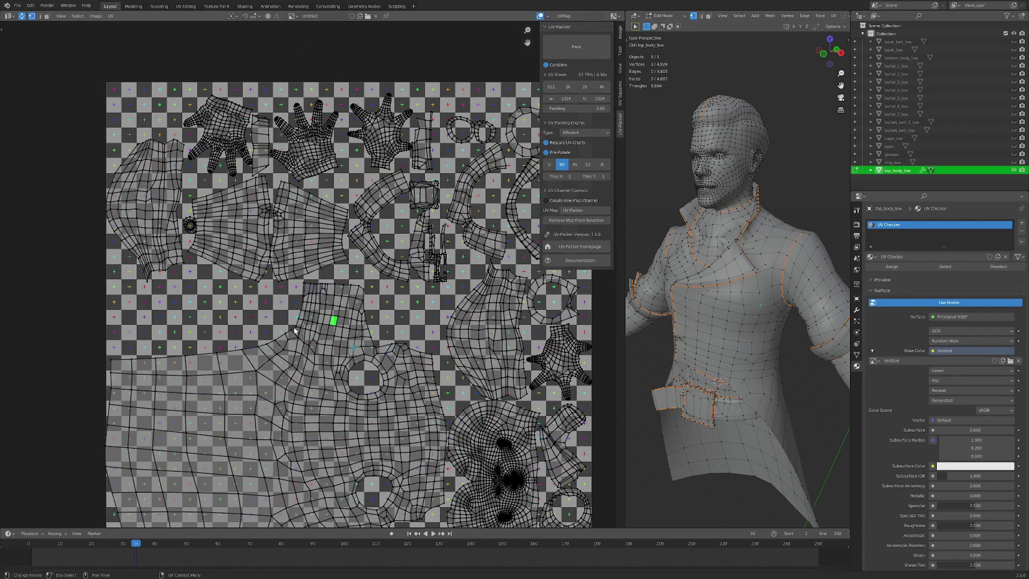
# Step: Select the coat island's whole upper flap and inspect the matching faces on the coat front from several angles
pyautogui.scroll(4, 307, 312)
pyautogui.hotkey('alt', 'a')
pyautogui.press('b')
pyautogui.moveTo(265, 278); pyautogui.dragTo(481, 442)
pyautogui.moveTo(783, 370); pyautogui.dragTo(845, 370, button='middle')
pyautogui.scroll(-7, 316, 281)
pyautogui.moveTo(334, 354); pyautogui.dragTo(298, 284, button='middle')
pyautogui.scroll(5, 297, 284)
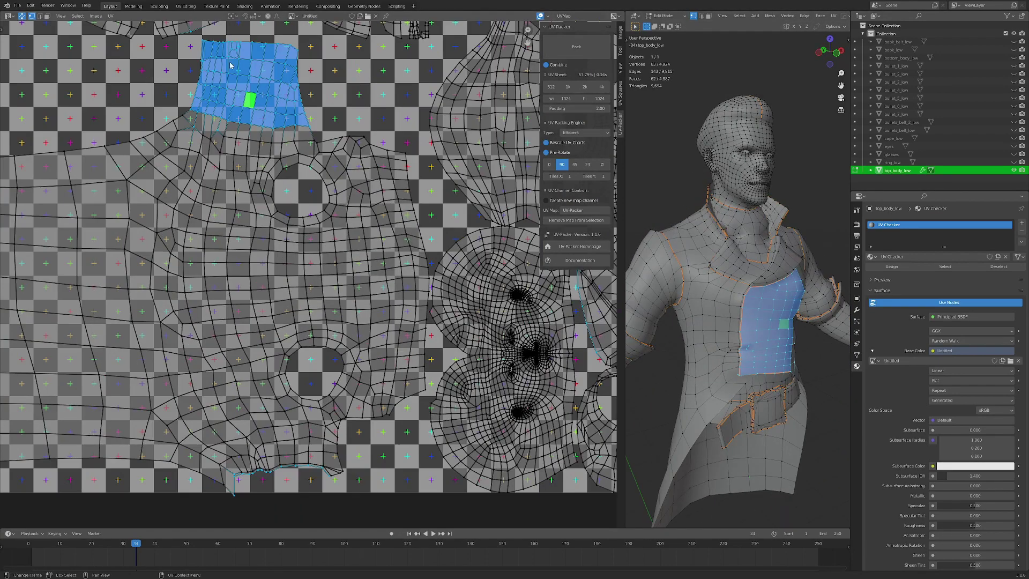
pyautogui.moveTo(670, 415); pyautogui.dragTo(625, 414, button='middle')
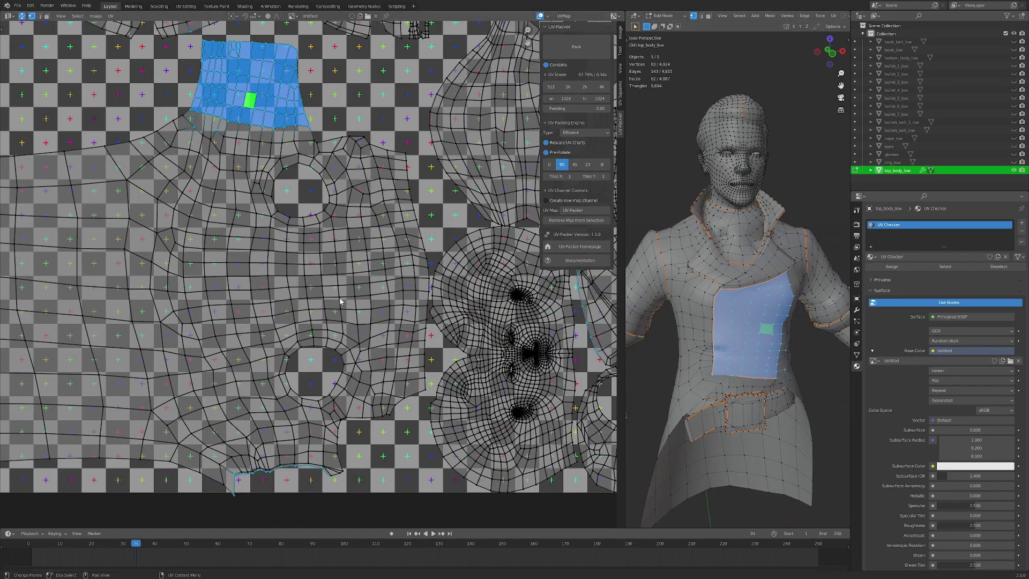
# Step: Select all the UV islands and pack them with UV-Packer
pyautogui.press('Home')
pyautogui.press('a')
pyautogui.hotkey('alt', 'a')
pyautogui.scroll(4, 286, 200)
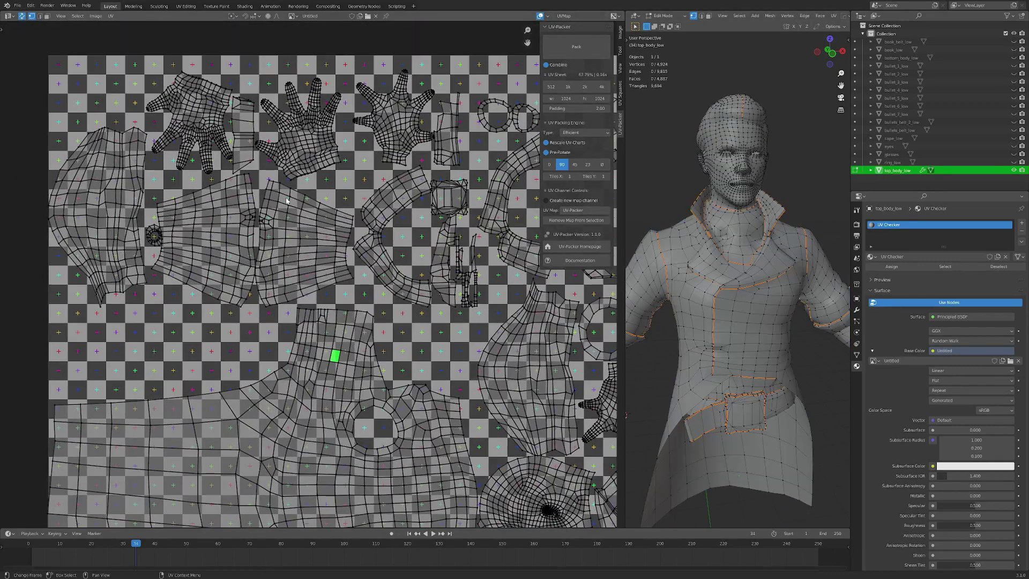
pyautogui.press('a')
pyautogui.click(576, 49)
# Step: Run Select Overlap on the packed layout and inspect the areas where UV faces overlap
pyautogui.scroll(-4, 253, 363)
pyautogui.hotkey('alt', 'a')
pyautogui.press('F3')
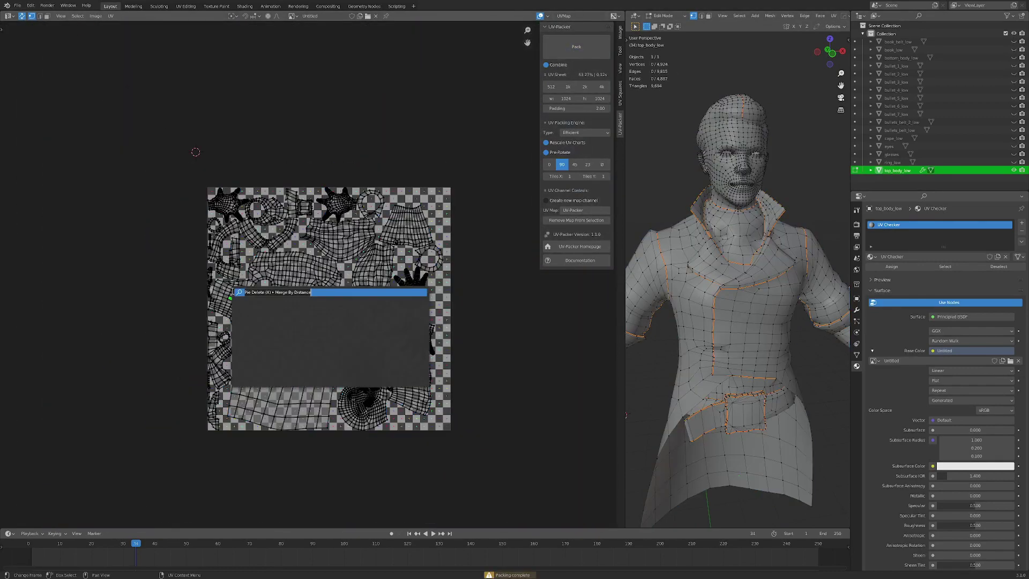
pyautogui.write('overla')
pyautogui.press('Return')
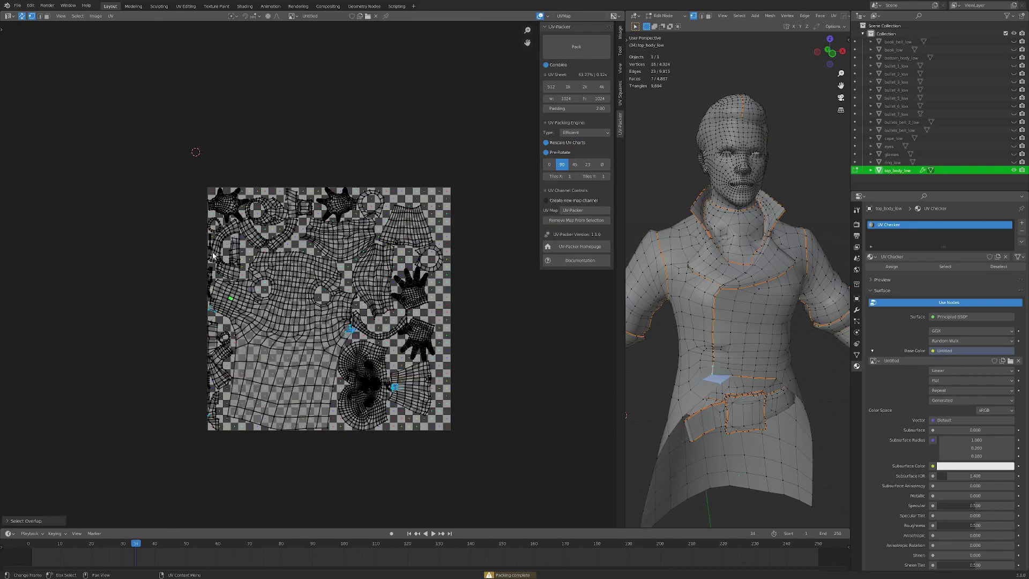
pyautogui.press('KP_Decimal')
pyautogui.moveTo(376, 200); pyautogui.dragTo(320, 255, button='middle')
pyautogui.scroll(3, 320, 255)
pyautogui.hotkey('alt', 'a')
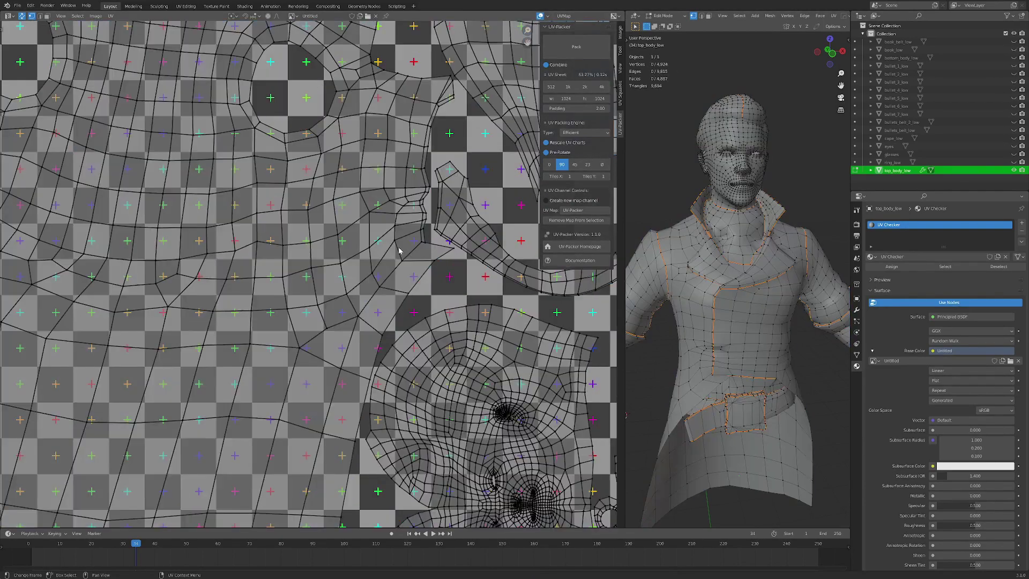
# Step: Examine the overlapping corner on the coat island's edge in the UV layout and on the mesh
pyautogui.scroll(6, 400, 248)
pyautogui.moveTo(399, 248); pyautogui.dragTo(302, 289, button='middle')
pyautogui.scroll(6, 333, 277)
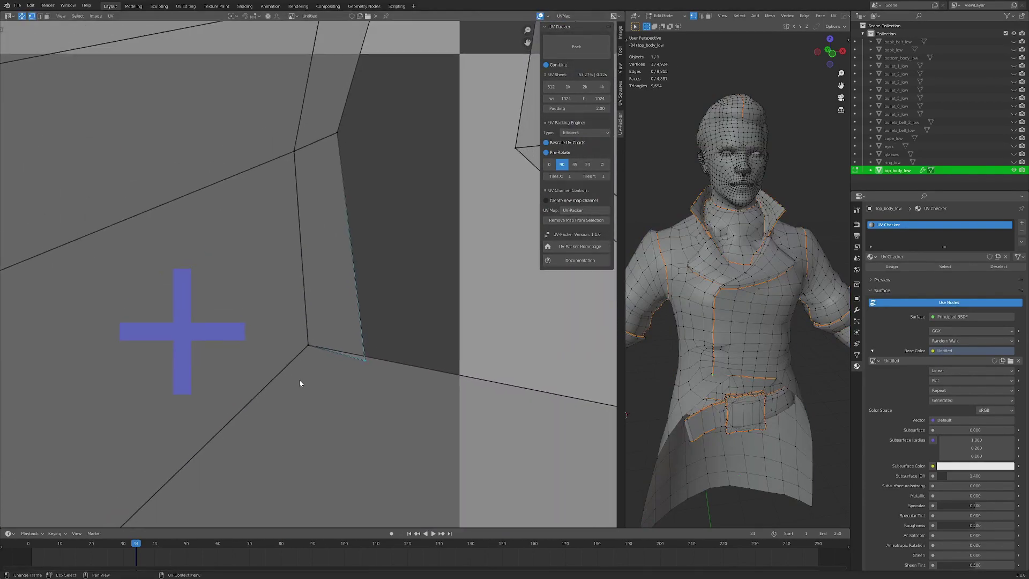
pyautogui.press('KP_Decimal')
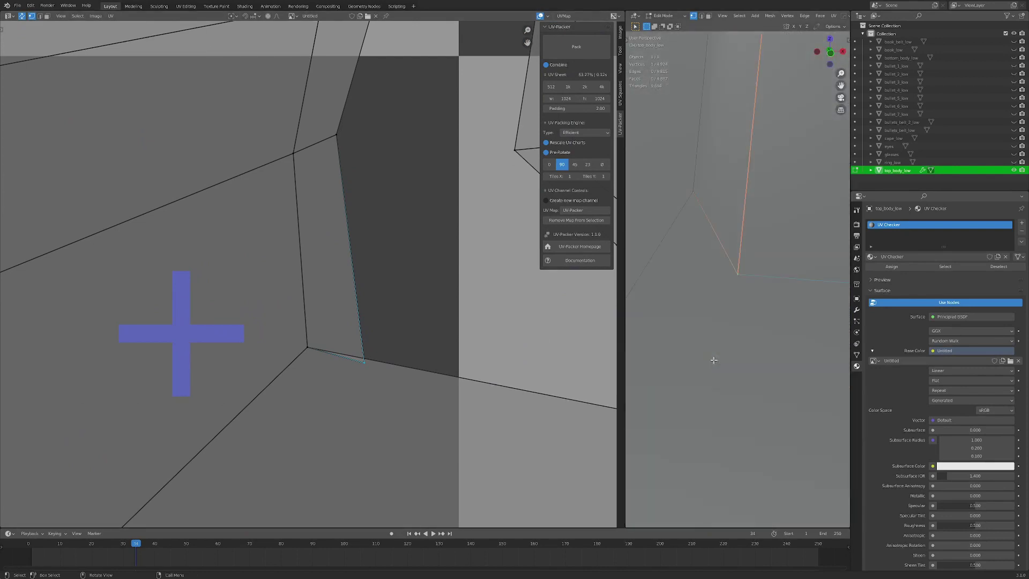
pyautogui.scroll(-8, 741, 338)
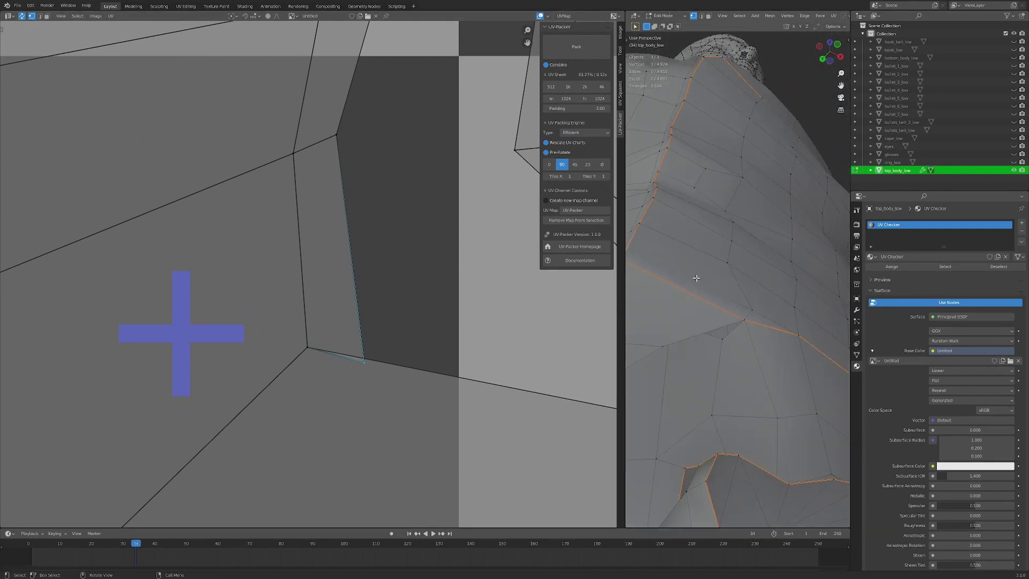
pyautogui.scroll(3, 766, 332)
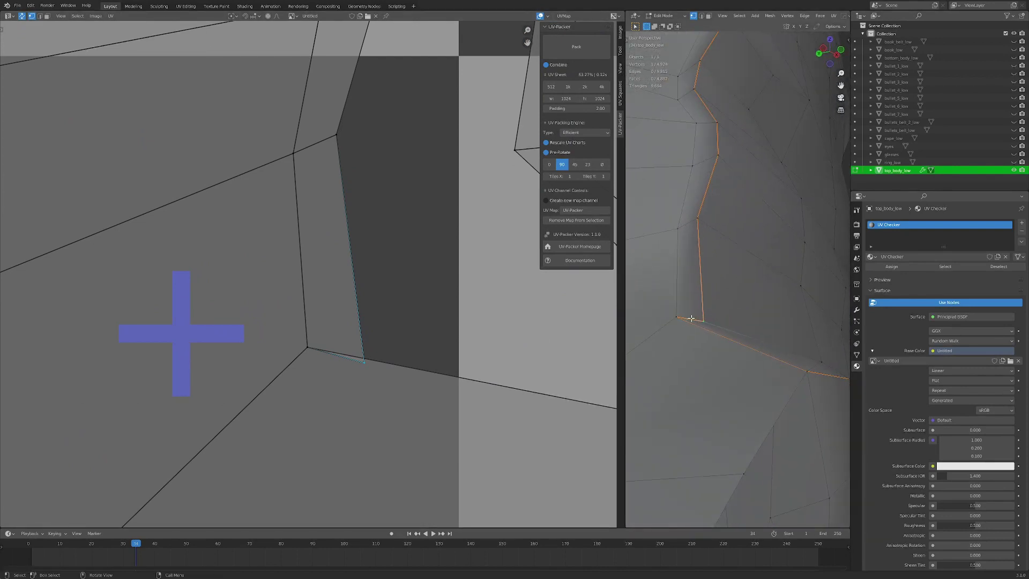
pyautogui.scroll(-2, 297, 314)
pyautogui.scroll(-4, 298, 314)
# Step: Move the UV vertex at the coat island's overlapping corner to pull the neighbouring faces apart
pyautogui.moveTo(728, 253); pyautogui.dragTo(704, 340, button='middle')
pyautogui.press('3')
pyautogui.click(702, 250)
pyautogui.keyDown('shift'); pyautogui.click(704, 340); pyautogui.keyUp('shift')
pyautogui.scroll(9, 325, 290)
pyautogui.press('1')
pyautogui.click(344, 328)
pyautogui.scroll(4, 349, 344)
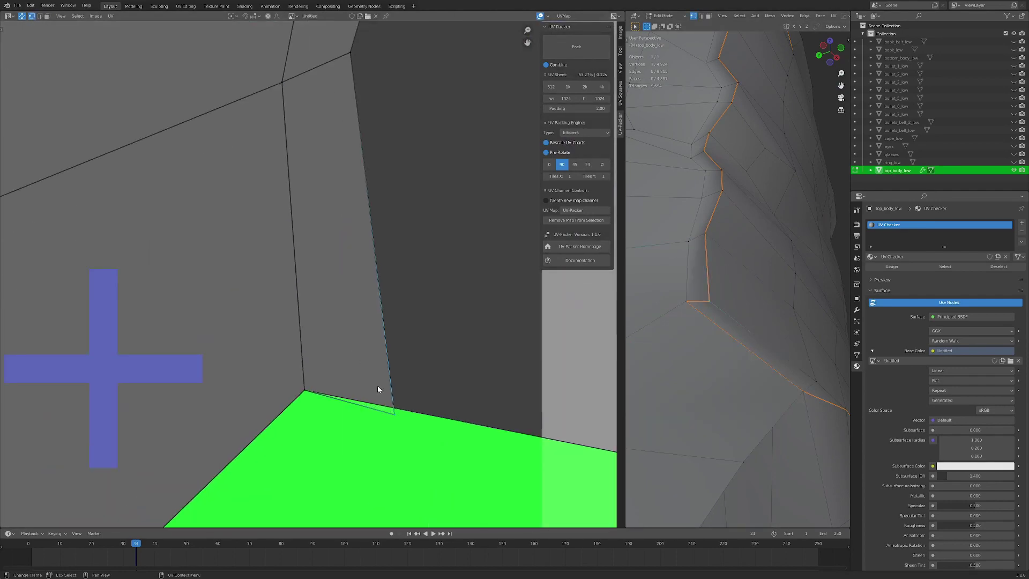
pyautogui.press('g')
pyautogui.click(407, 379)
pyautogui.scroll(-15, 370, 384)
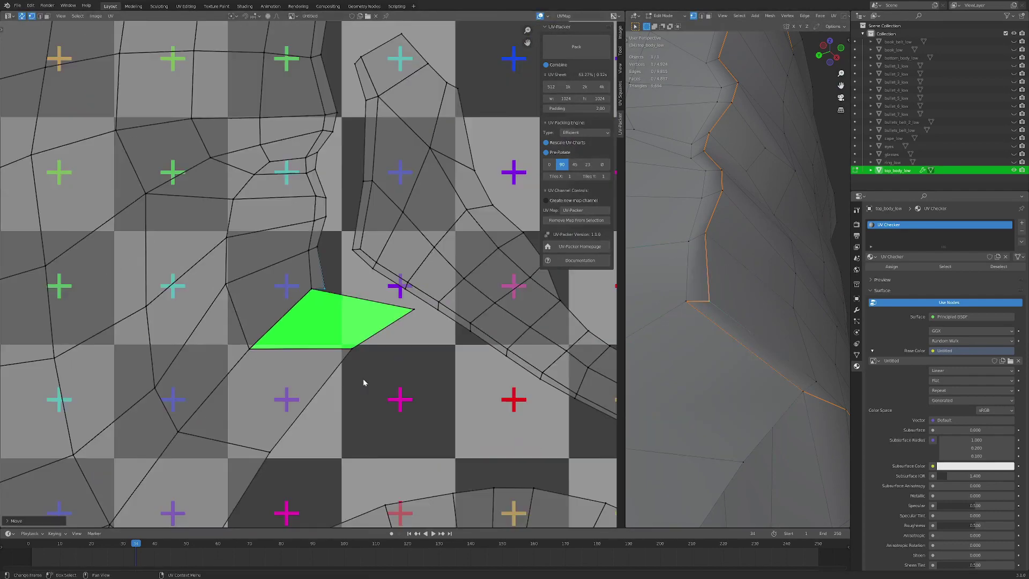
# Step: Run Select Overlap on all the UVs again and inspect the overlap around the small ring-shaped island
pyautogui.scroll(-4, 284, 312)
pyautogui.moveTo(284, 312); pyautogui.dragTo(348, 305, button='middle')
pyautogui.press('a')
pyautogui.press('a')
pyautogui.press('F3')
pyautogui.press('Return')
pyautogui.moveTo(398, 355); pyautogui.dragTo(408, 356, button='middle')
pyautogui.press('KP_Decimal')
pyautogui.scroll(-5, 407, 352)
pyautogui.hotkey('alt', 'a')
pyautogui.moveTo(304, 227); pyautogui.dragTo(347, 278, button='middle')
pyautogui.scroll(3, 330, 265)
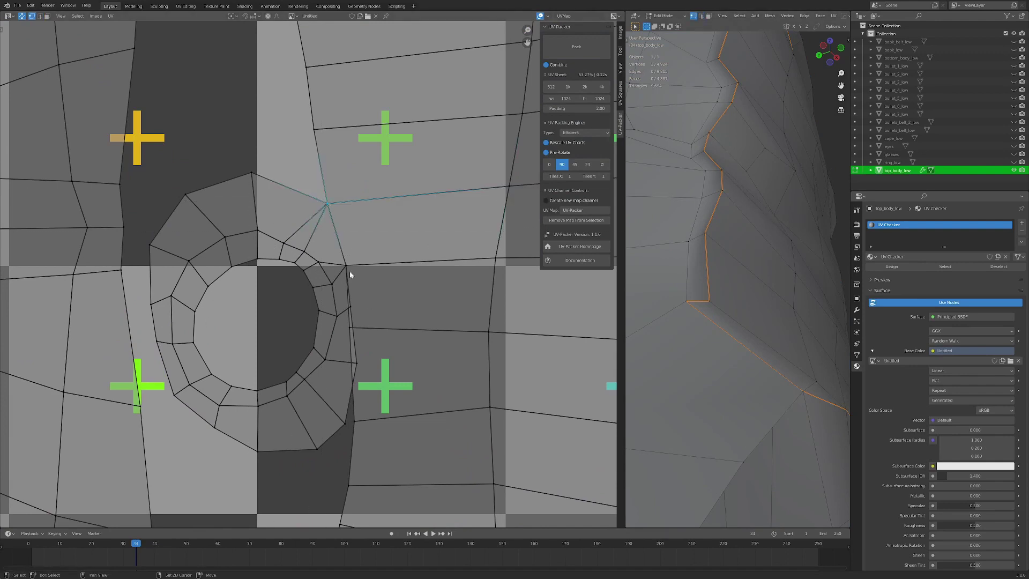
# Step: Locate the ring island's overlapping edge on the sleeve cuff and edit the seam on that edge
pyautogui.press('KP_Decimal')
pyautogui.moveTo(713, 281); pyautogui.dragTo(699, 264, button='middle')
pyautogui.scroll(-5, 769, 315)
pyautogui.scroll(3, 702, 265)
pyautogui.hotkey('ctrl', 'e')
pyautogui.click(799, 245)
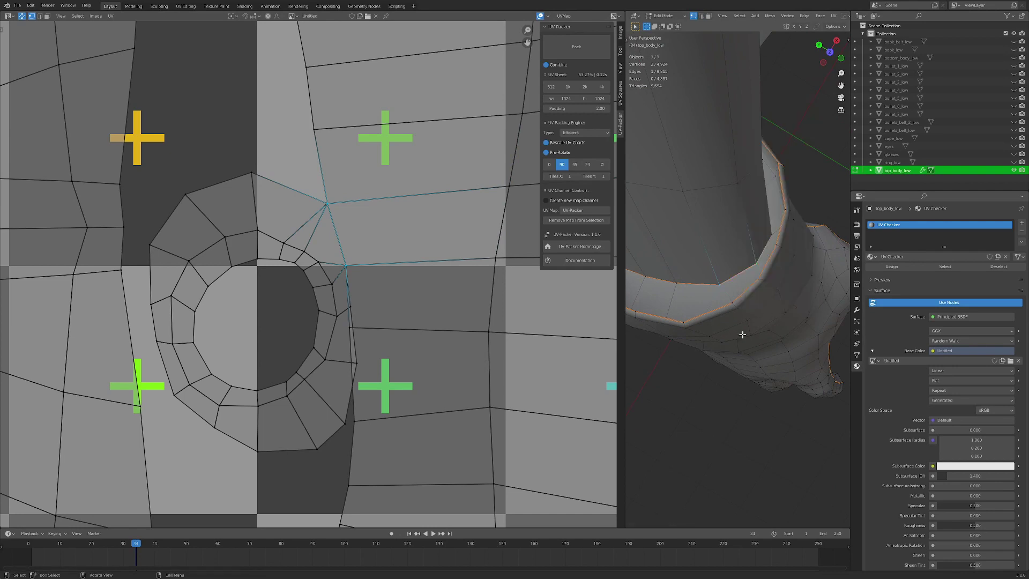
# Step: Select the linked faces inside the sleeve cuff and unwrap them
pyautogui.moveTo(743, 334); pyautogui.dragTo(721, 300, button='middle')
pyautogui.press('l')
pyautogui.hotkey('alt', 'a')
pyautogui.scroll(-2, 737, 267)
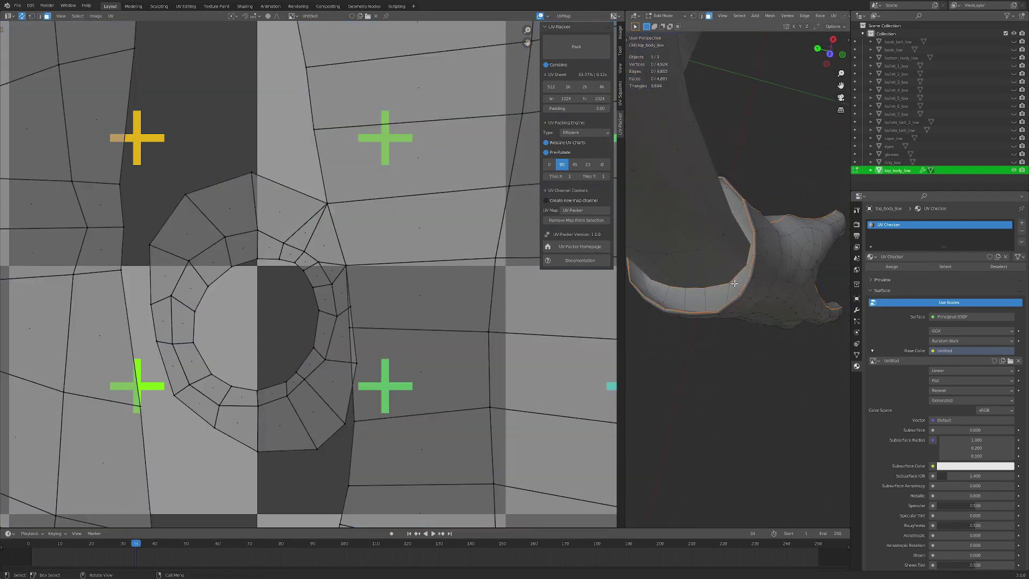
pyautogui.click(735, 284)
pyautogui.moveTo(722, 292); pyautogui.dragTo(728, 293, button='middle')
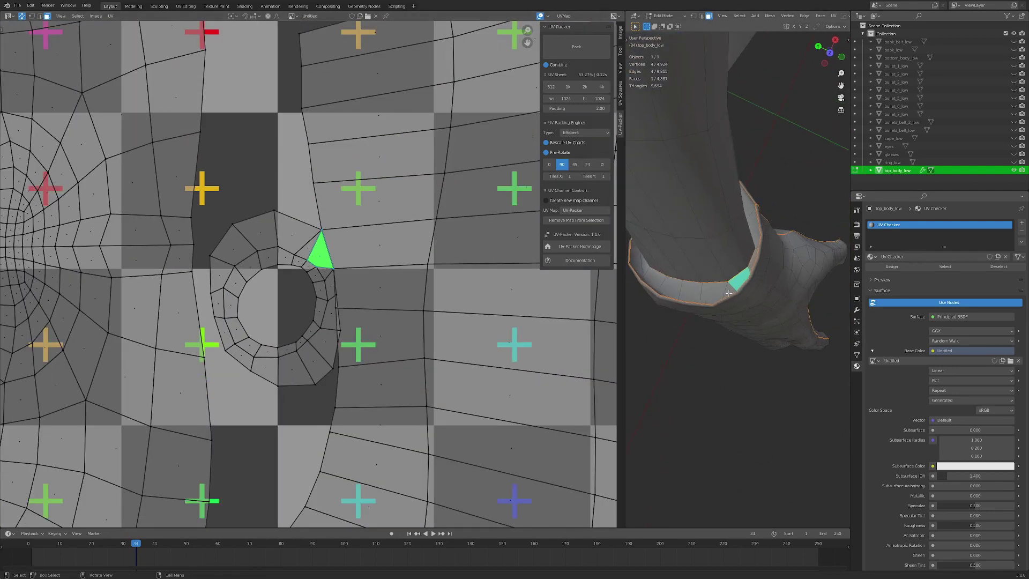
pyautogui.hotkey('ctrl', 'l')
pyautogui.scroll(5, 748, 307)
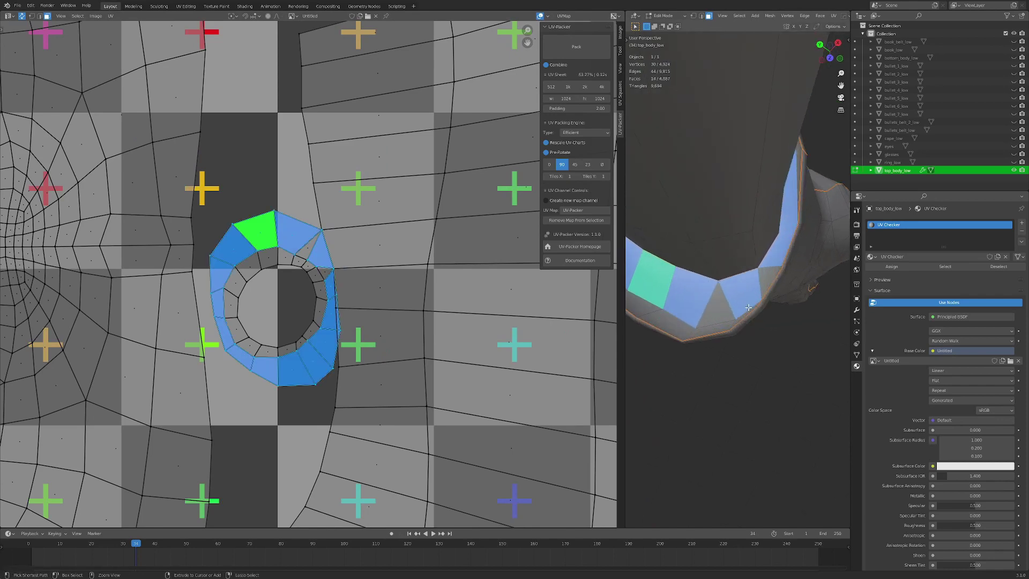
pyautogui.press('u')
pyautogui.click(748, 310)
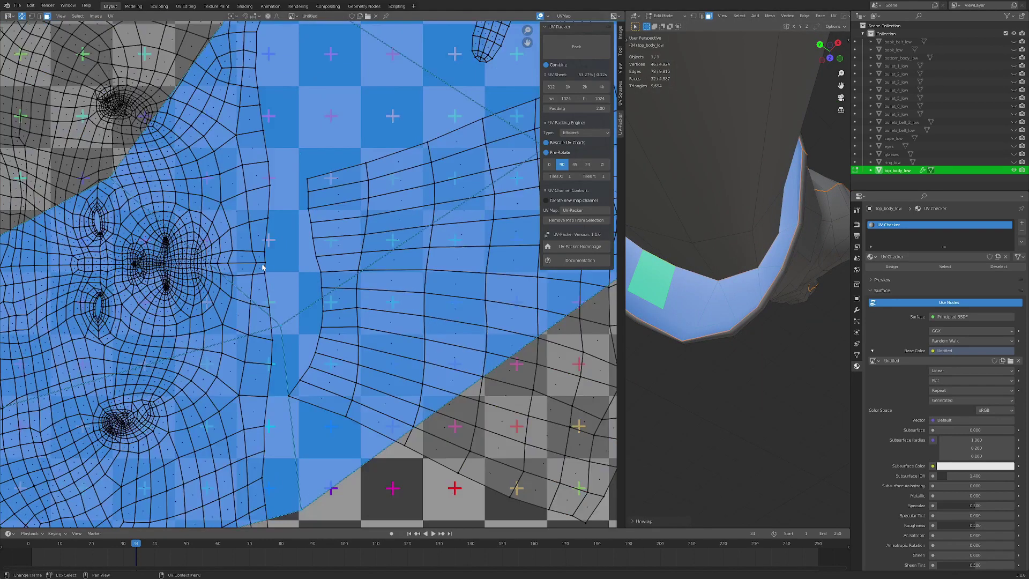
# Step: Select the whole mesh and average the scale of all the UV islands
pyautogui.scroll(-10, 364, 343)
pyautogui.press('a')
pyautogui.scroll(2, 363, 343)
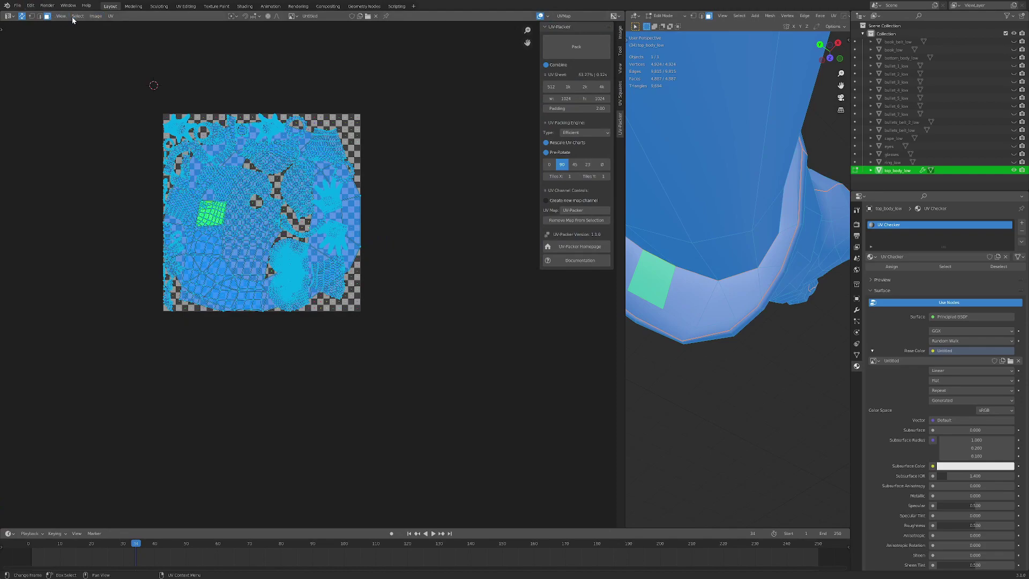
pyautogui.click(110, 16)
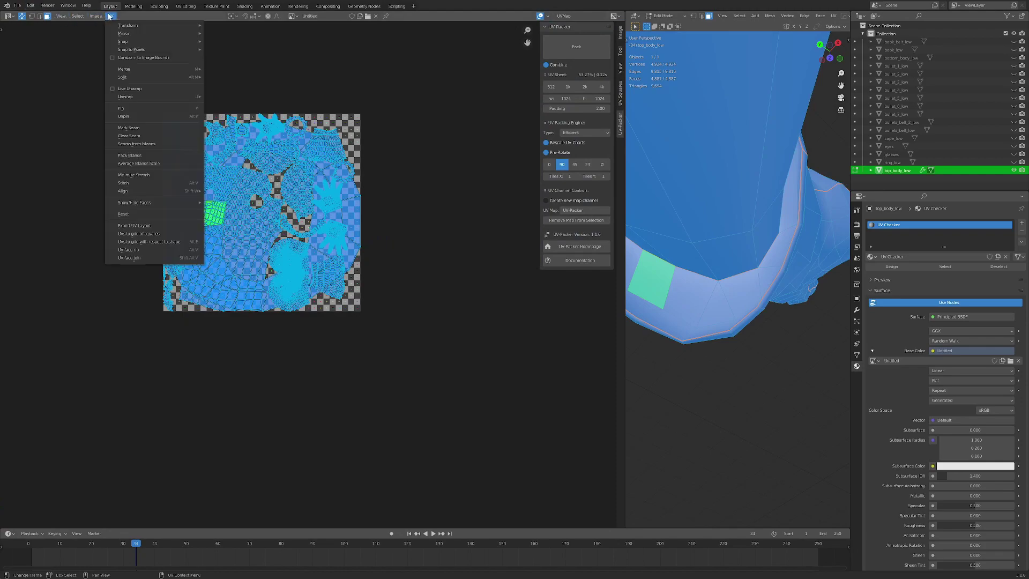
pyautogui.click(141, 168)
pyautogui.scroll(4, 313, 273)
pyautogui.scroll(-3, 313, 281)
pyautogui.moveTo(313, 282); pyautogui.dragTo(341, 297, button='middle')
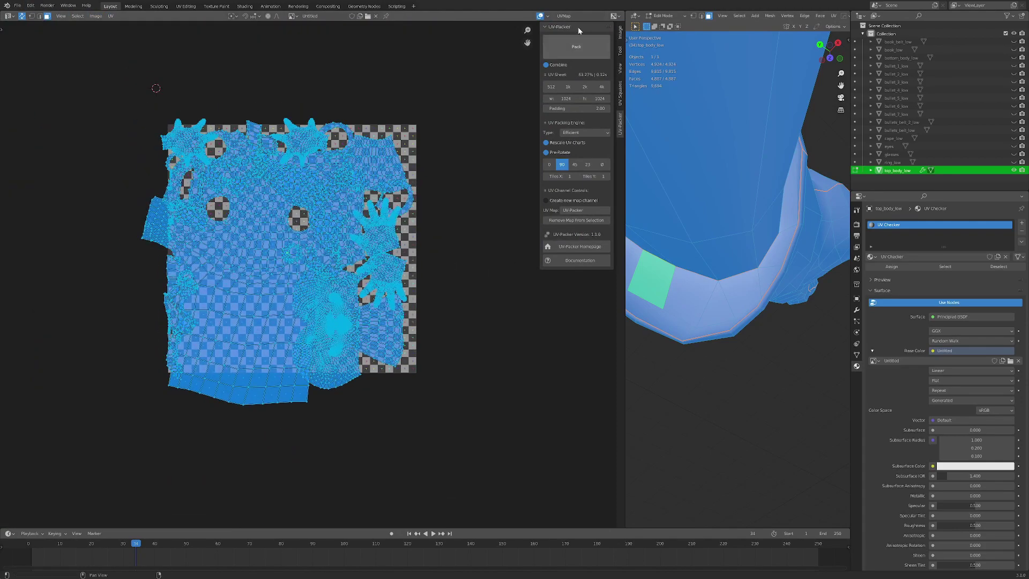
# Step: Pack all the islands with UV-Packer, increase the padding and pack them again
pyautogui.click(577, 48)
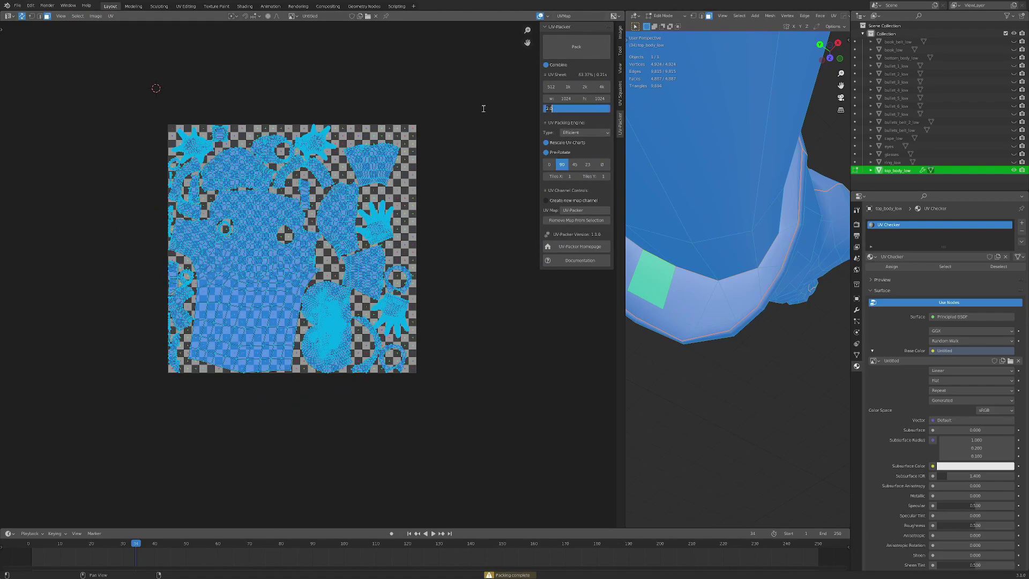
pyautogui.press('Return')
pyautogui.click(590, 47)
pyautogui.scroll(4, 327, 207)
# Step: Check the repacked layout for overlapping UV faces with Select Overlap
pyautogui.hotkey('alt', 'a')
pyautogui.press('F3')
pyautogui.press('Return')
pyautogui.scroll(-3, 331, 235)
pyautogui.moveTo(276, 234); pyautogui.dragTo(366, 250, button='middle')
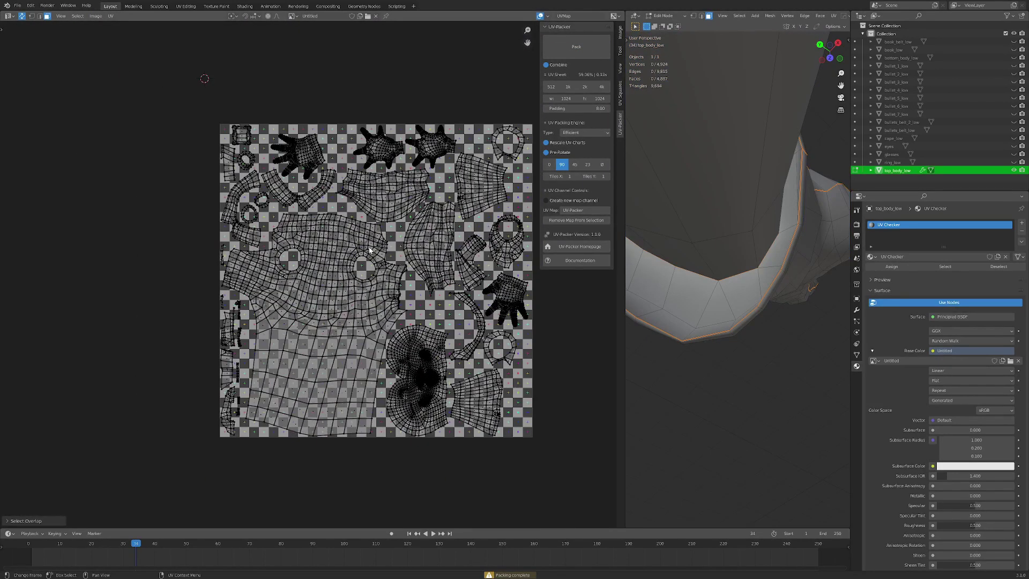
# Step: Turn off UV sync selection, show the complete UV layout and rotate the coat's island slightly
pyautogui.scroll(2, 368, 257)
pyautogui.click(364, 301)
pyautogui.click(20, 18)
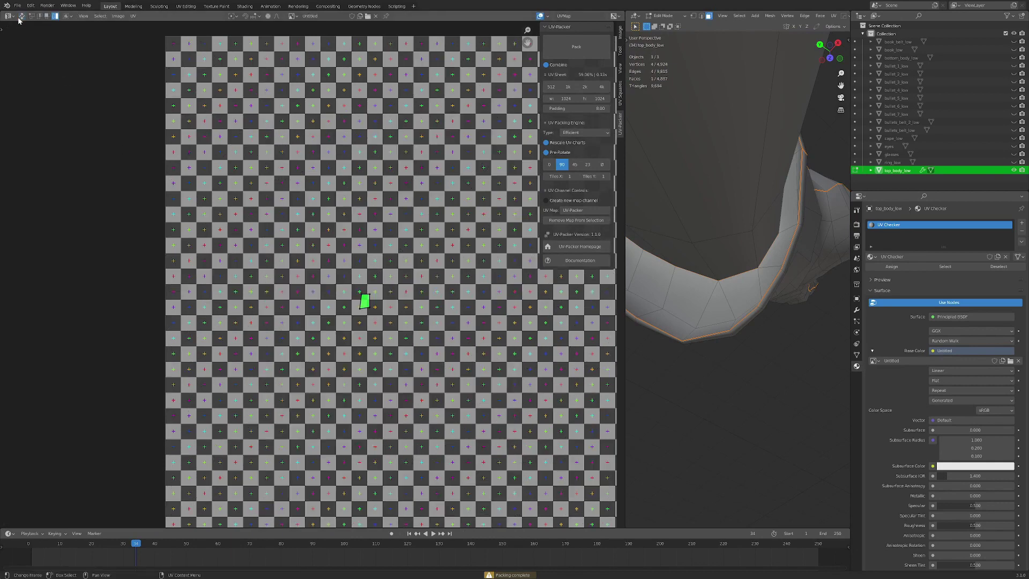
pyautogui.press('a')
pyautogui.scroll(-3, 365, 323)
pyautogui.press('r')
pyautogui.click(213, 222)
pyautogui.scroll(3, 286, 263)
pyautogui.moveTo(286, 263); pyautogui.dragTo(334, 329, button='middle')
pyautogui.scroll(4, 290, 288)
pyautogui.scroll(-5, 300, 292)
# Step: Reselect the coat's UV island and rotate it until the coat body stands upright in the layout
pyautogui.press('a')
pyautogui.press('a')
pyautogui.moveTo(475, 369); pyautogui.dragTo(369, 313, button='middle')
pyautogui.click(360, 314)
pyautogui.press('r')
pyautogui.click(397, 337)
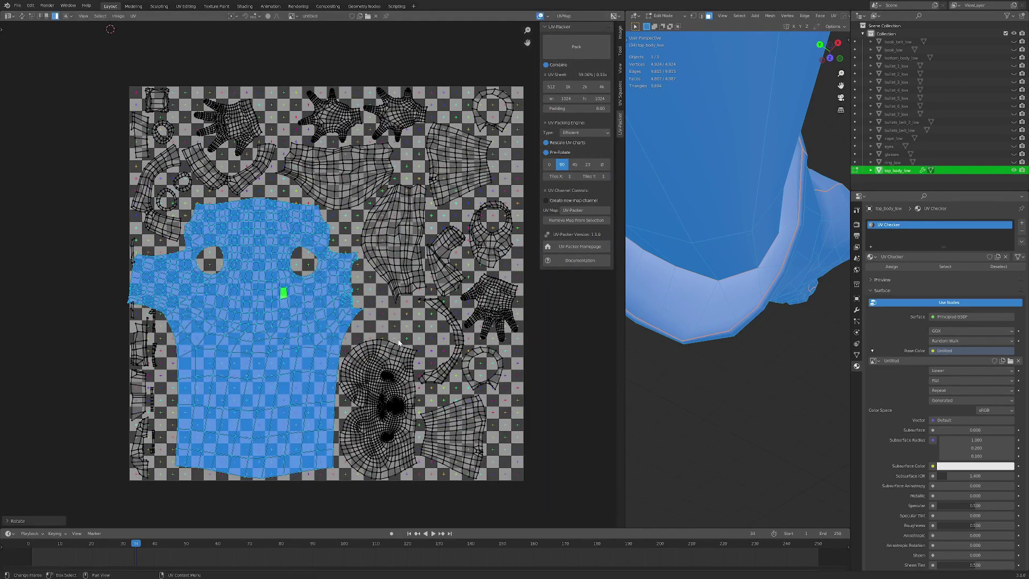